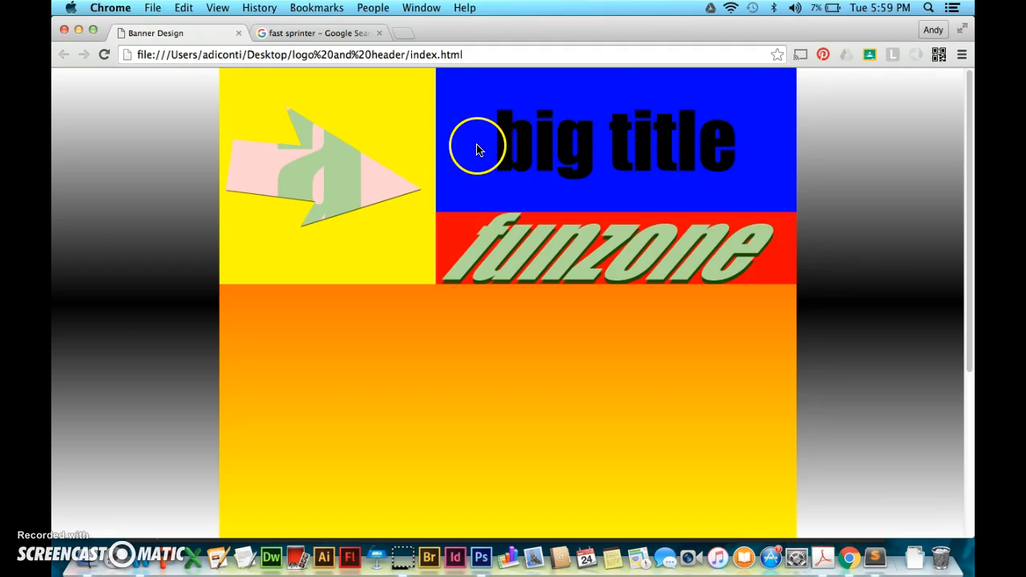
- Examine the sample Banner Design page from its logo and title header down to the end of the orange gradient body
scroll(480, 156, down, 2)
scroll(475, 153, up, 2)
scroll(475, 152, down, 5)
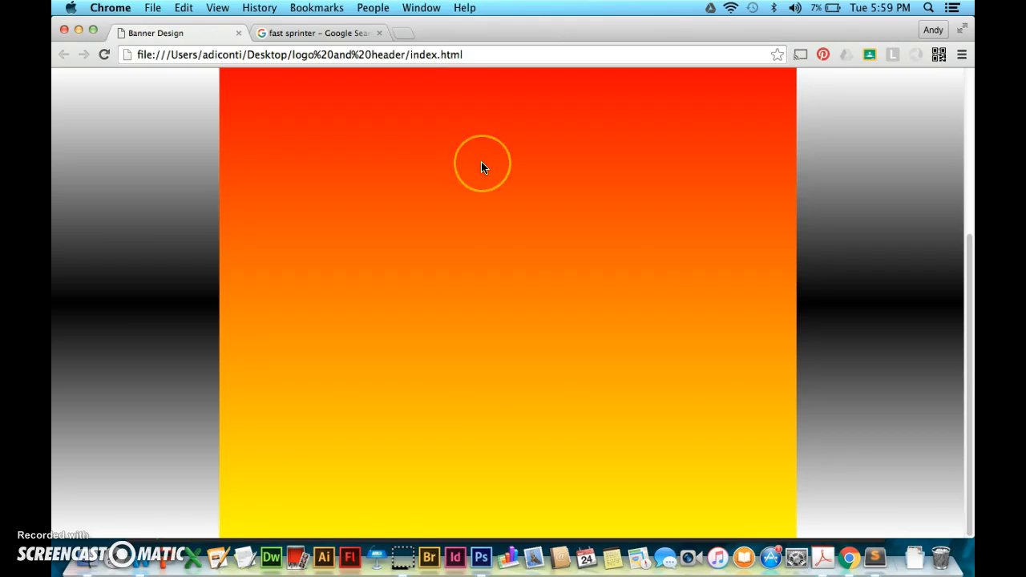
scroll(481, 165, up, 5)
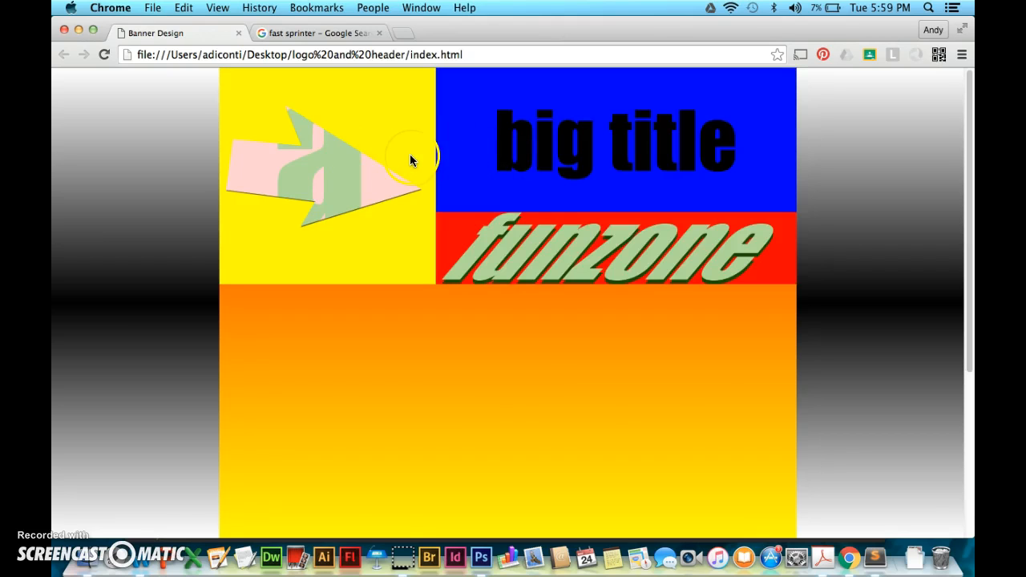
scroll(390, 171, down, 5)
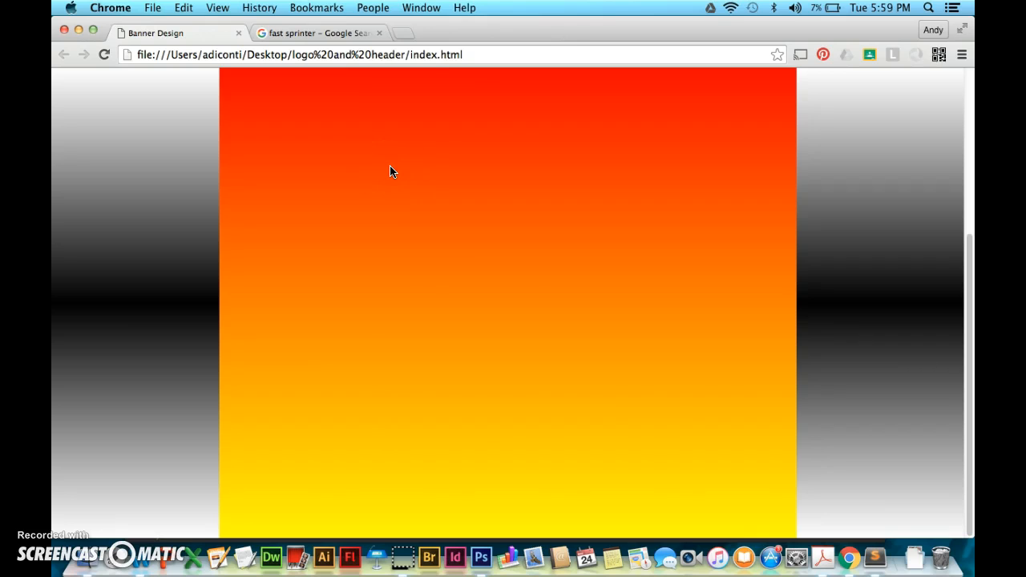
scroll(391, 170, up, 5)
scroll(390, 171, down, 5)
scroll(390, 170, up, 5)
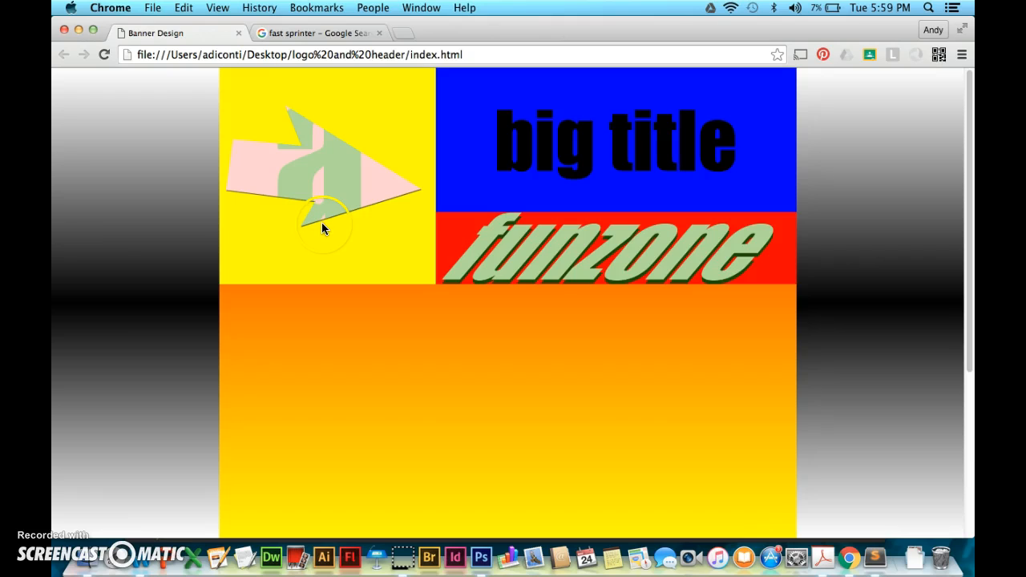
scroll(327, 219, down, 5)
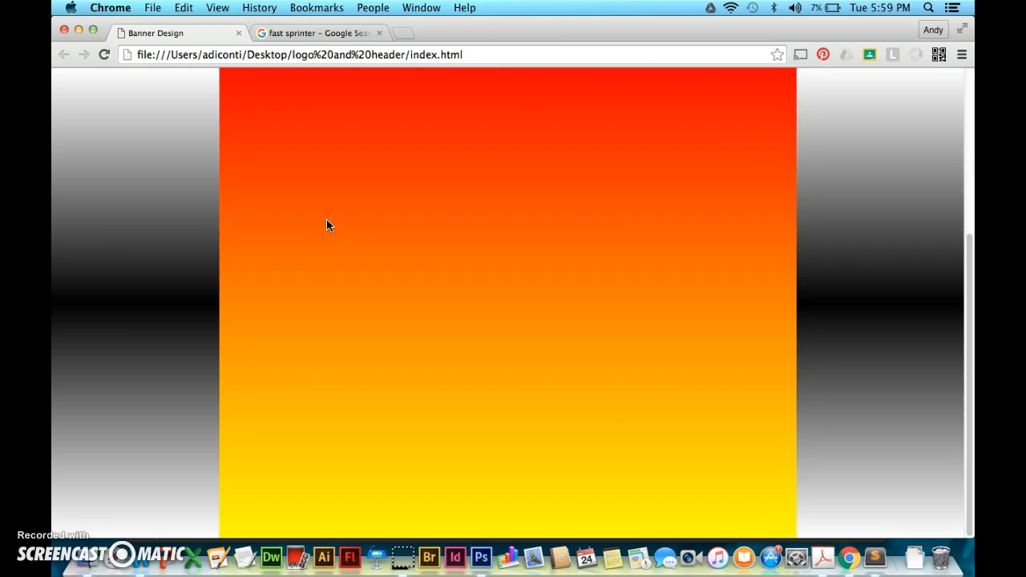
scroll(326, 219, up, 5)
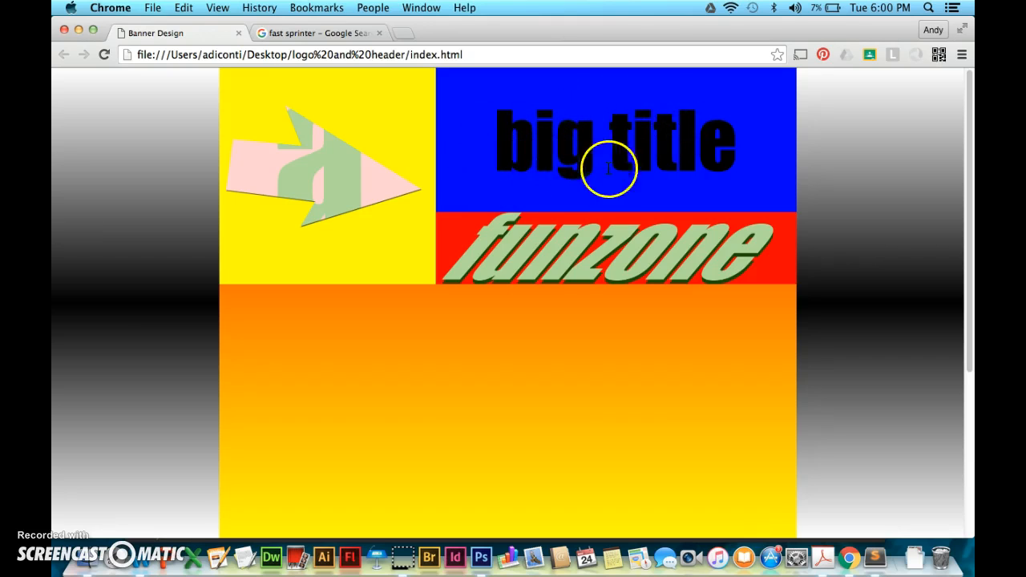
- Check that the "big title" header text is selectable, and compare the scrolling content with the gray gradient background
drag(500, 141, 715, 138)
click(716, 138)
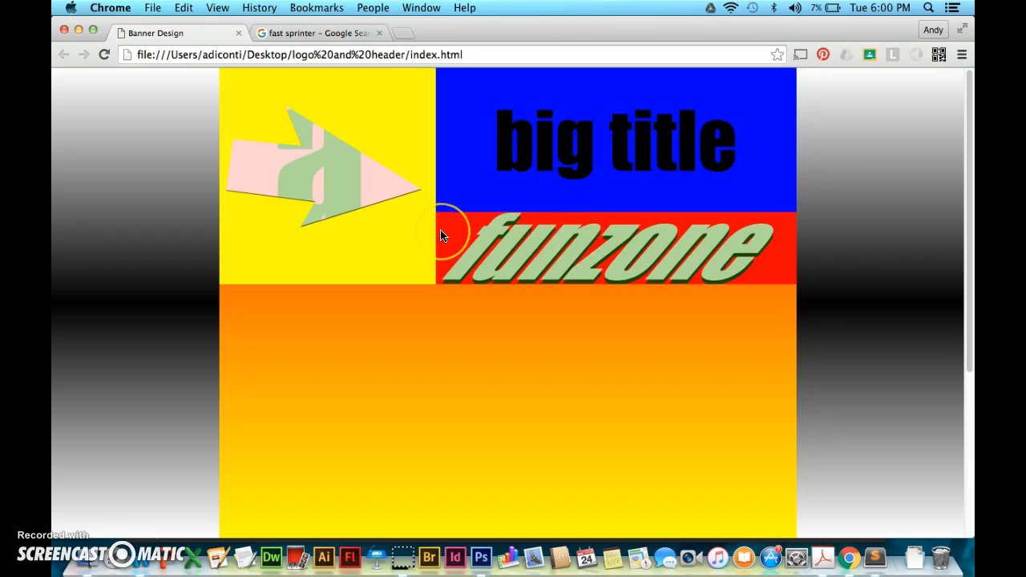
scroll(441, 235, down, 5)
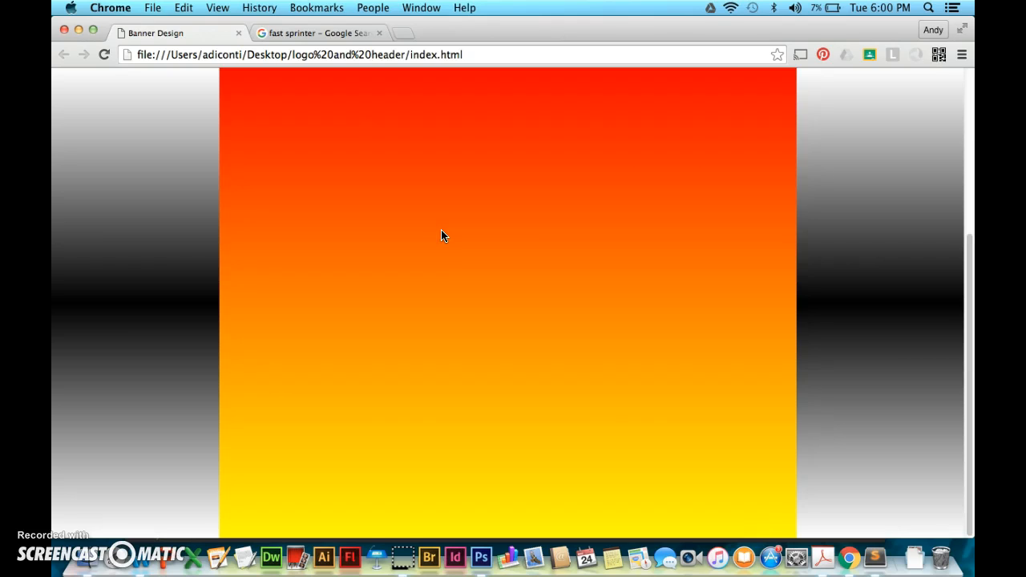
scroll(441, 236, up, 5)
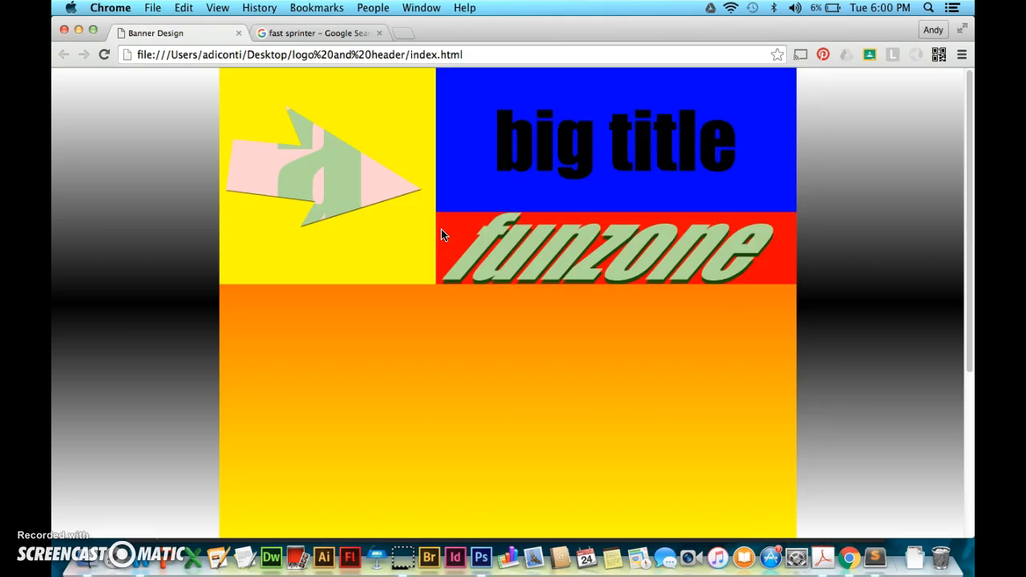
scroll(441, 235, down, 5)
scroll(441, 235, up, 5)
scroll(442, 235, down, 5)
scroll(442, 232, up, 5)
scroll(445, 232, down, 5)
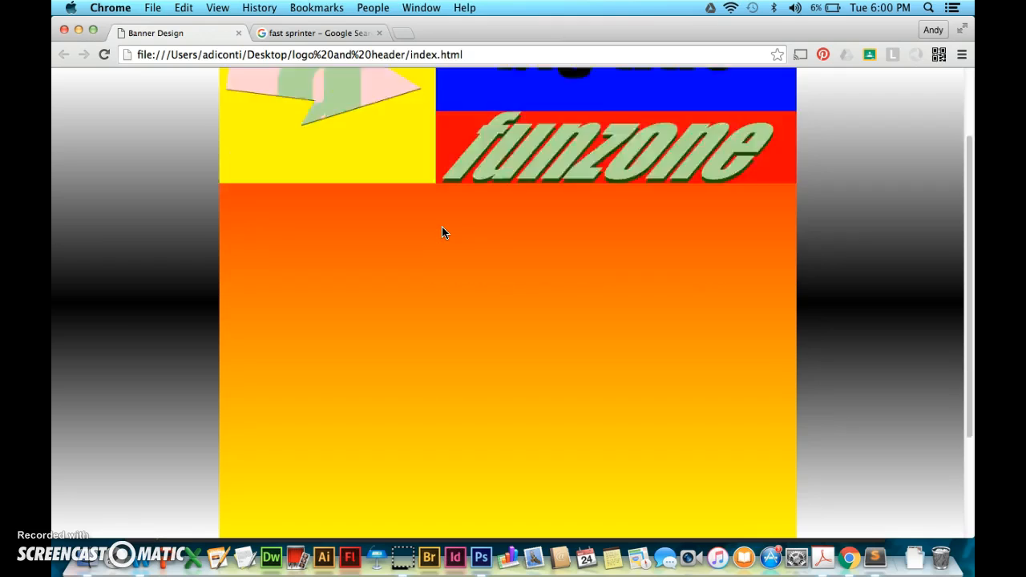
scroll(445, 232, up, 5)
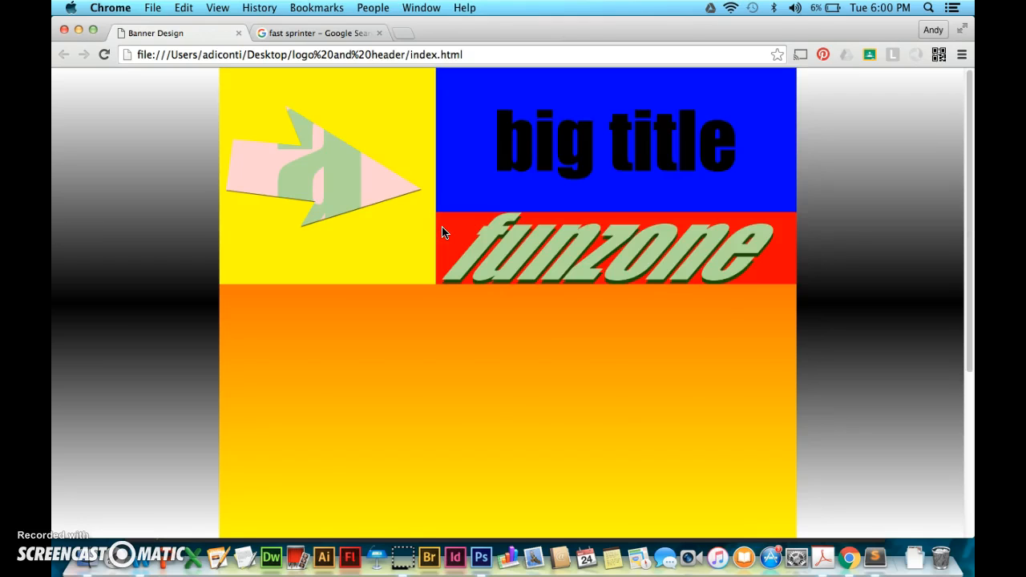
- Search for "lchs 78 art" in a new browser tab and open the LCHS 78 ART website
click(406, 33)
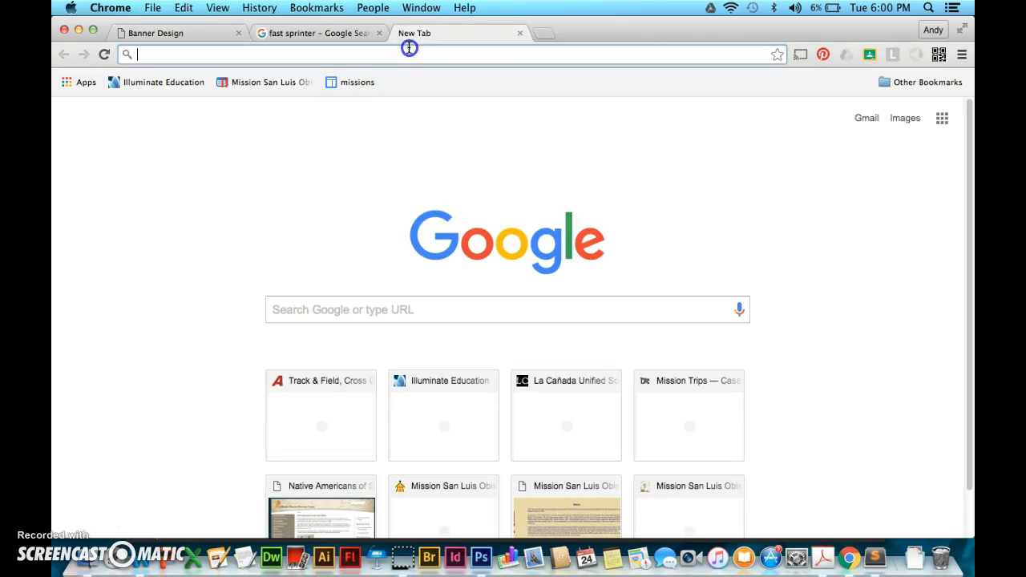
text(lchs)
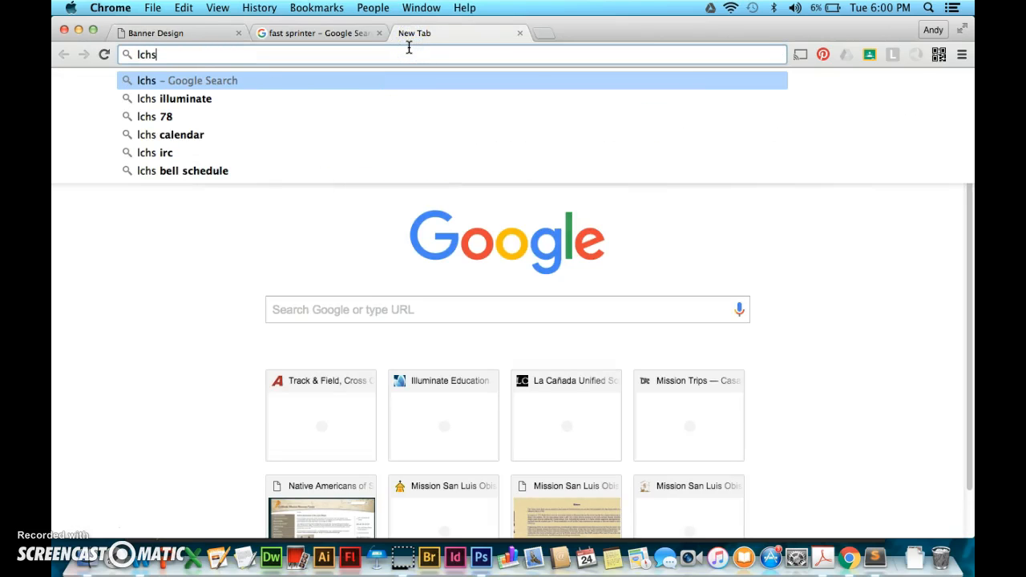
text(78)
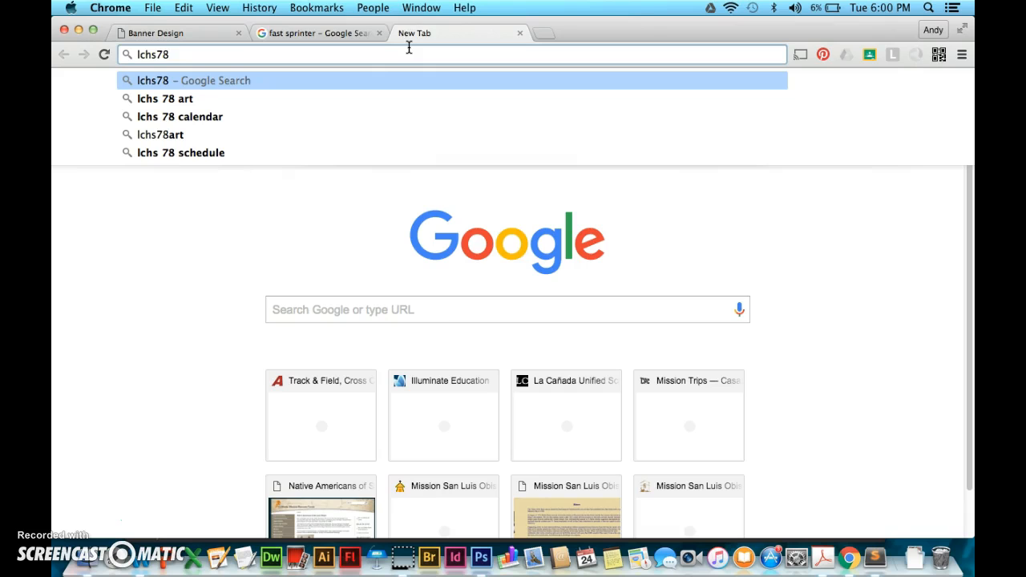
click(192, 96)
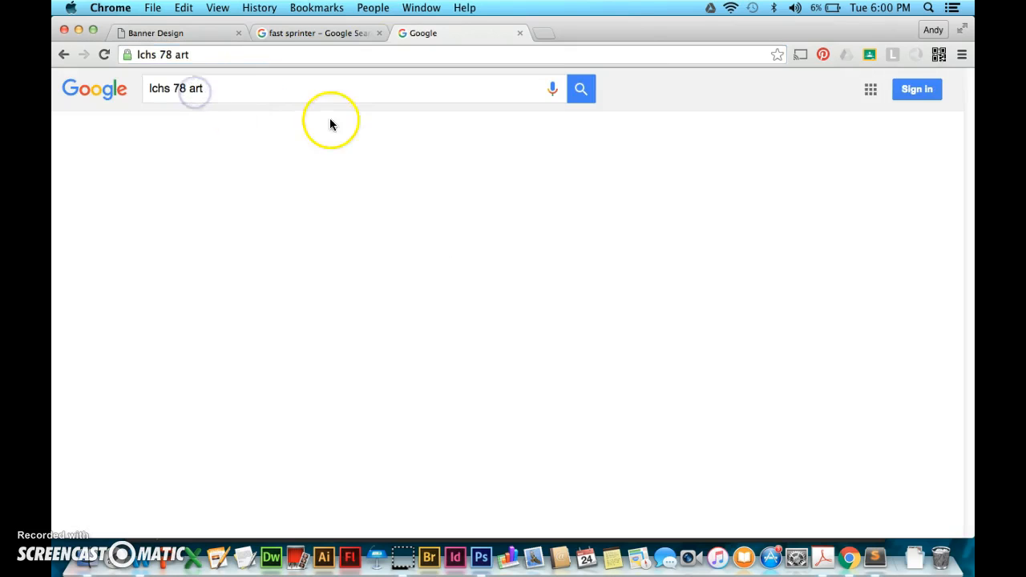
click(209, 197)
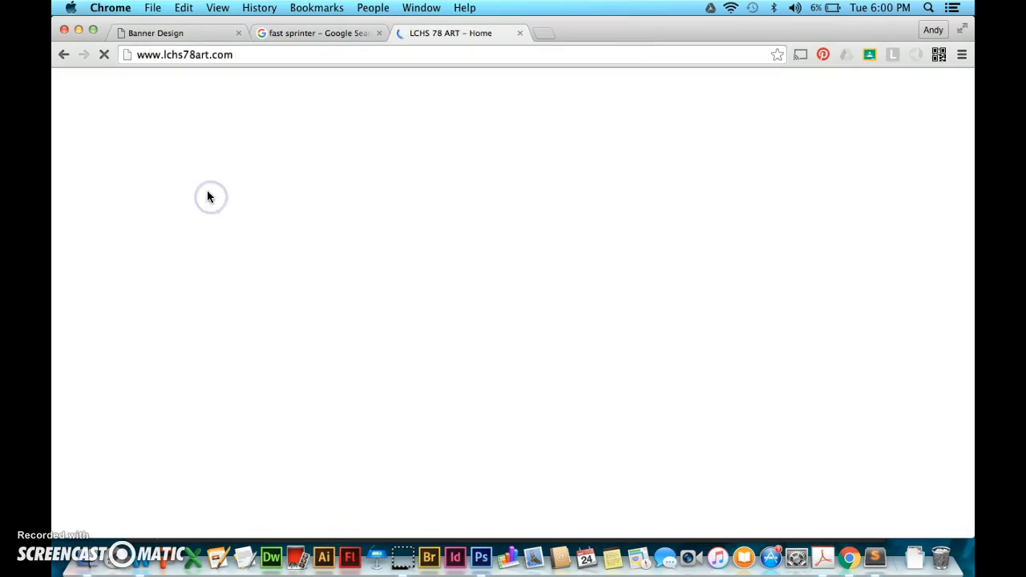
- Open the Final page of the LCHS 78 ART site and read the logo and banner project checklist
mouse_move(804, 140)
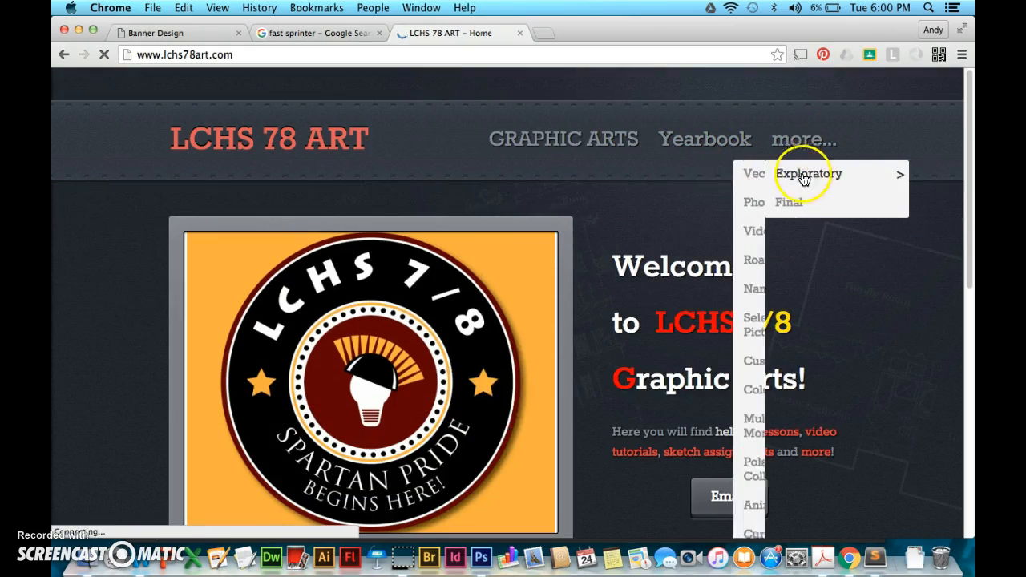
click(789, 202)
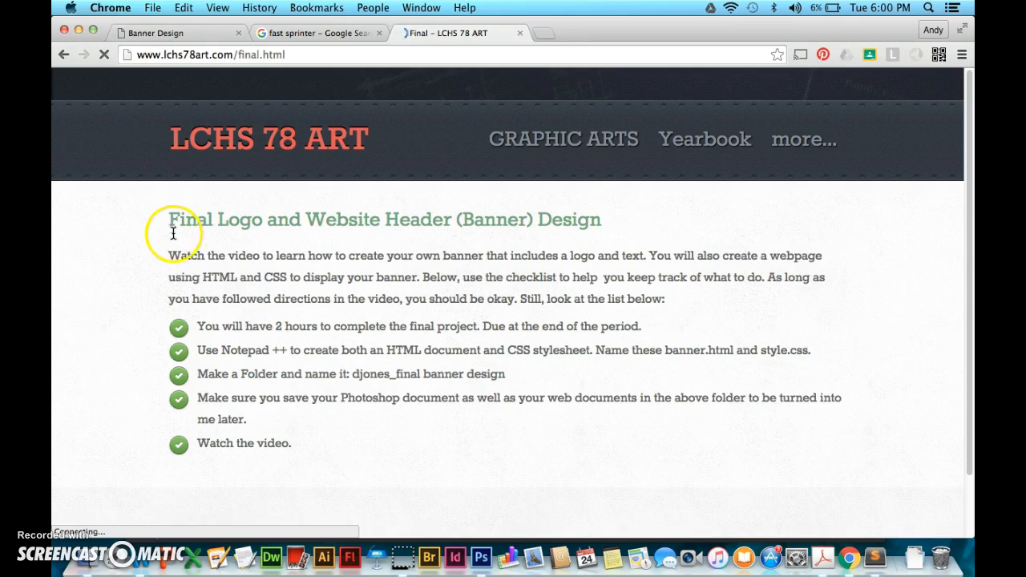
scroll(186, 251, down, 1)
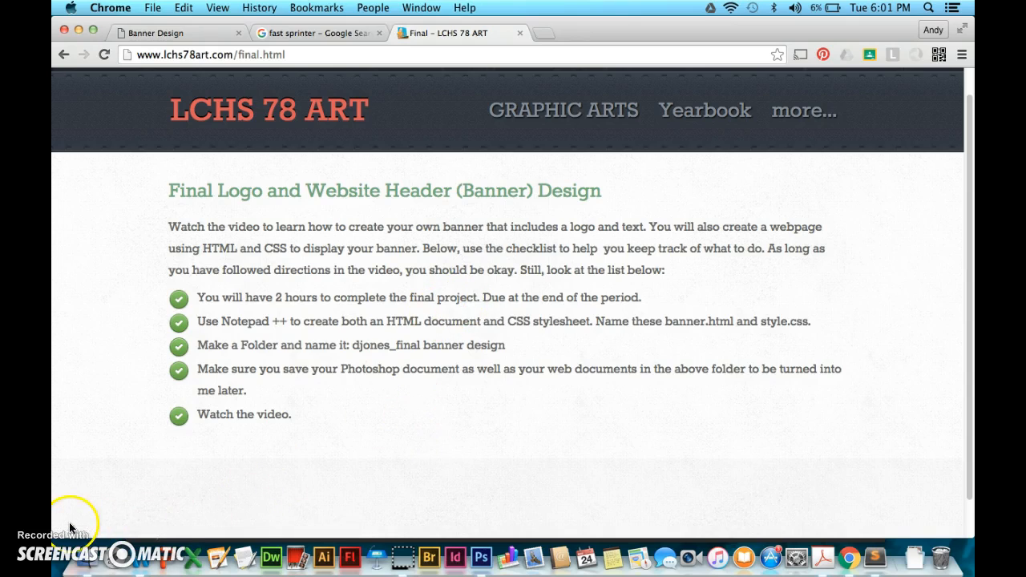
click(69, 525)
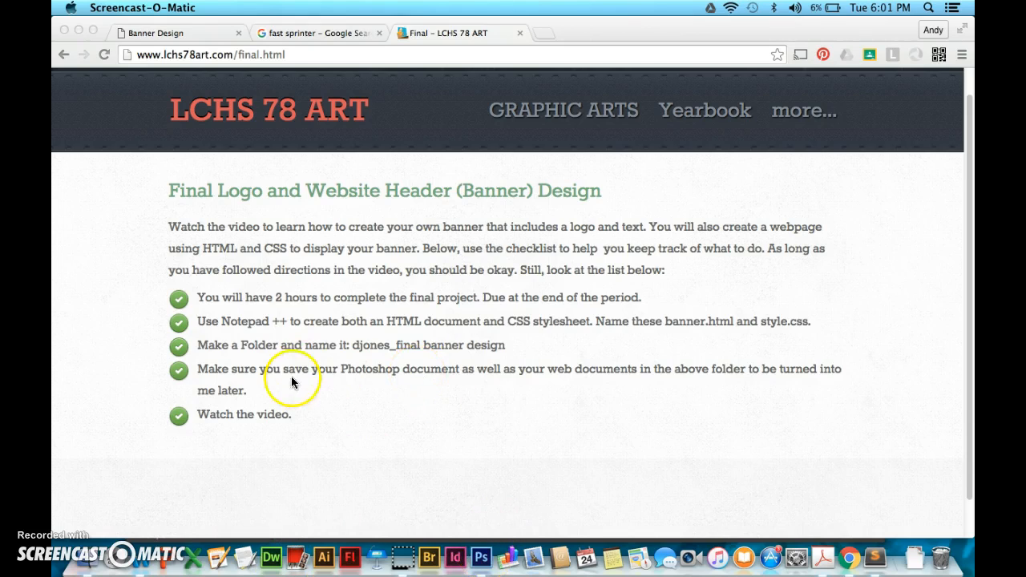
- Look through the "fast sprinter" Google image results for a picture of a runner
click(309, 32)
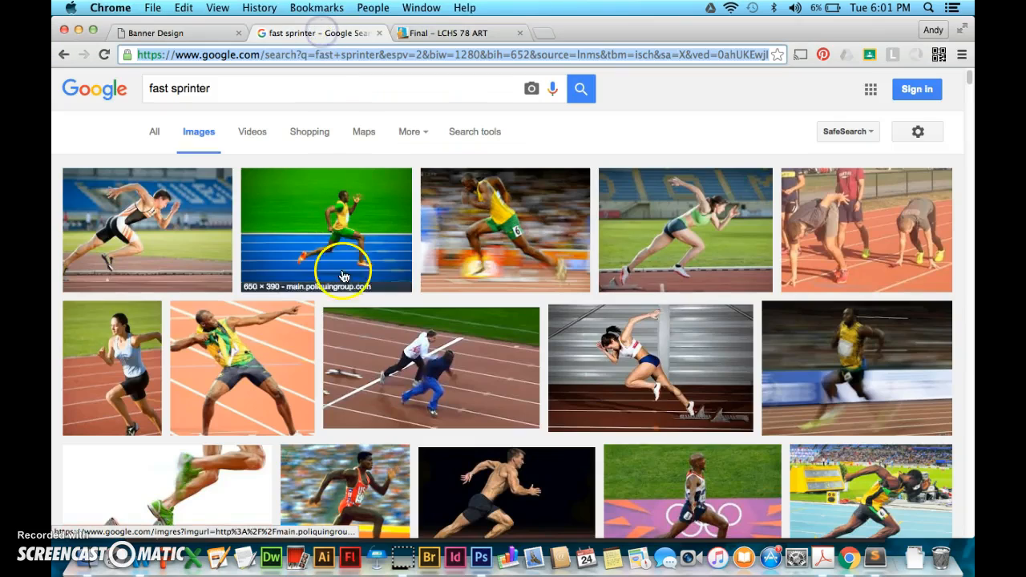
scroll(439, 270, down, 3)
scroll(438, 270, up, 3)
click(433, 259)
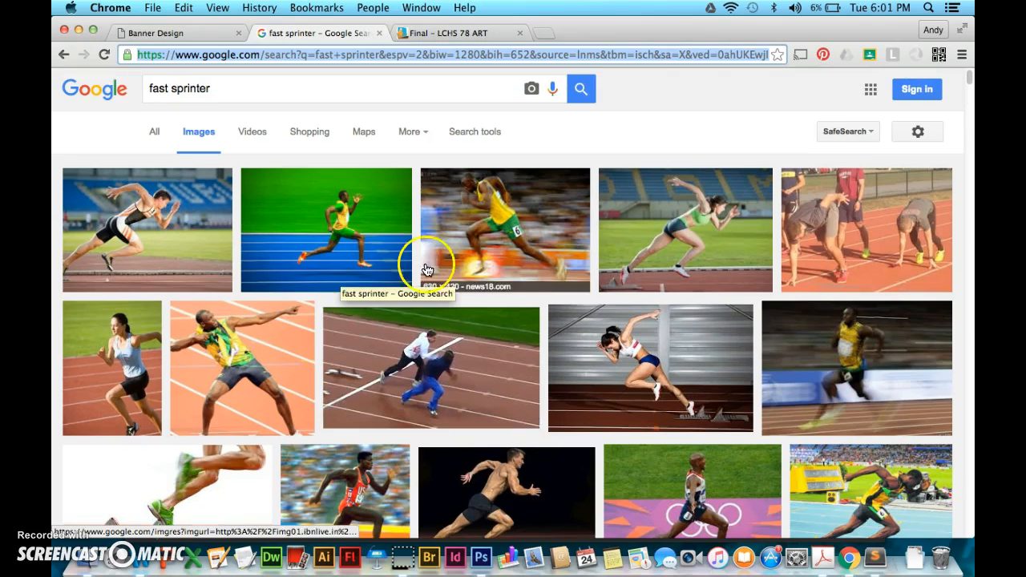
click(484, 222)
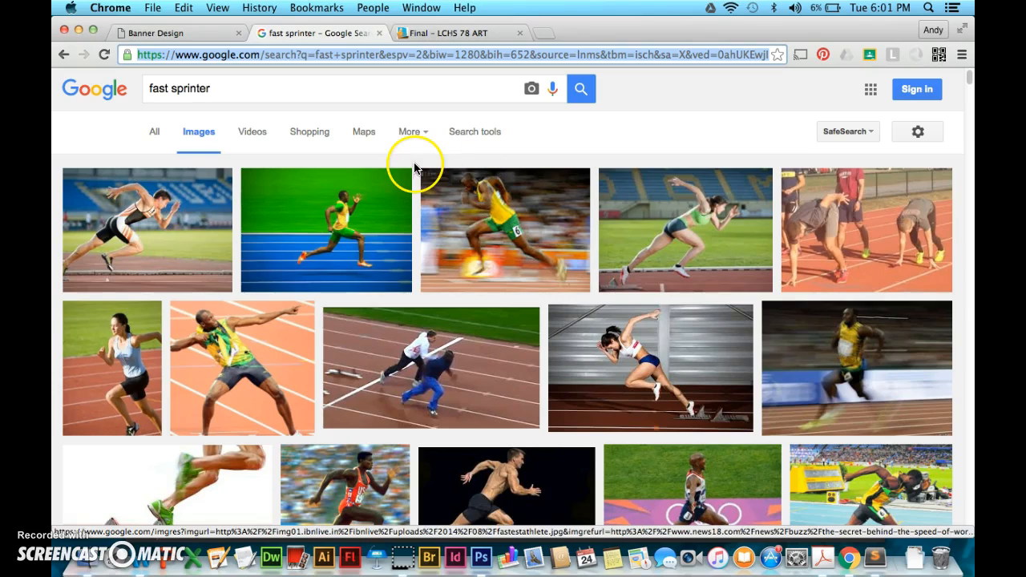
- Review the Final project instructions, the Banner Design page and the "fast sprinter" image results in turn
click(458, 36)
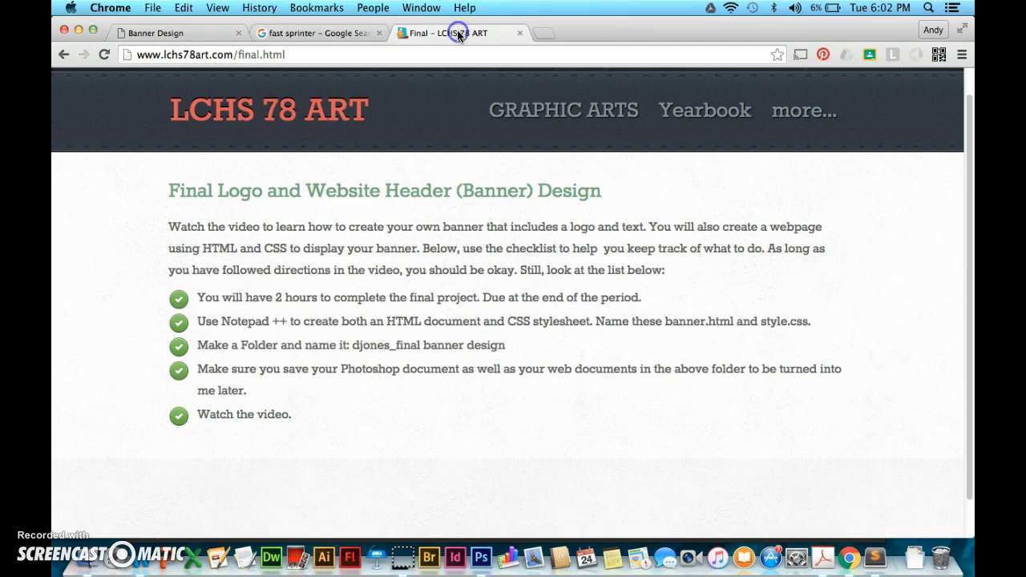
click(185, 36)
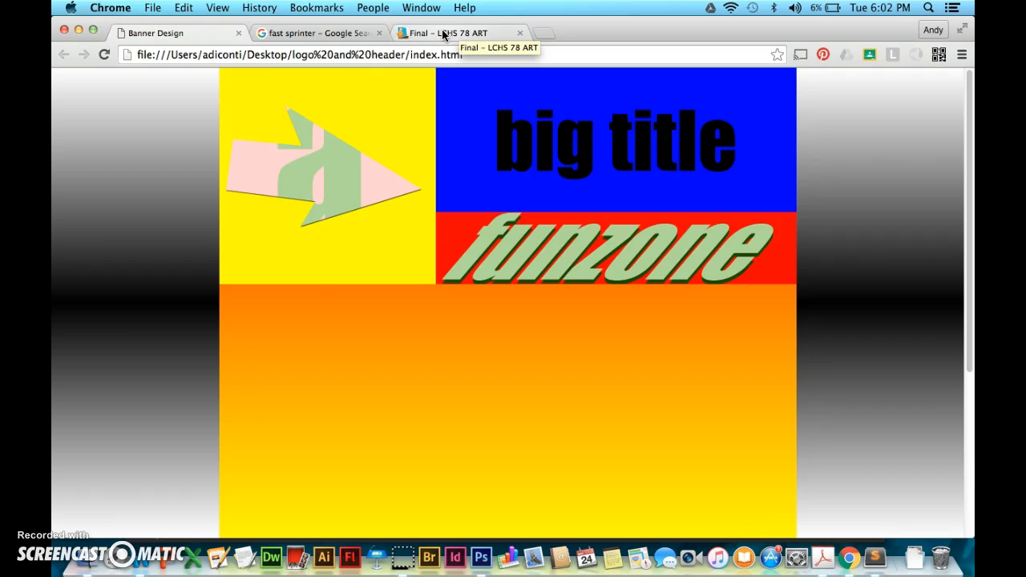
click(339, 33)
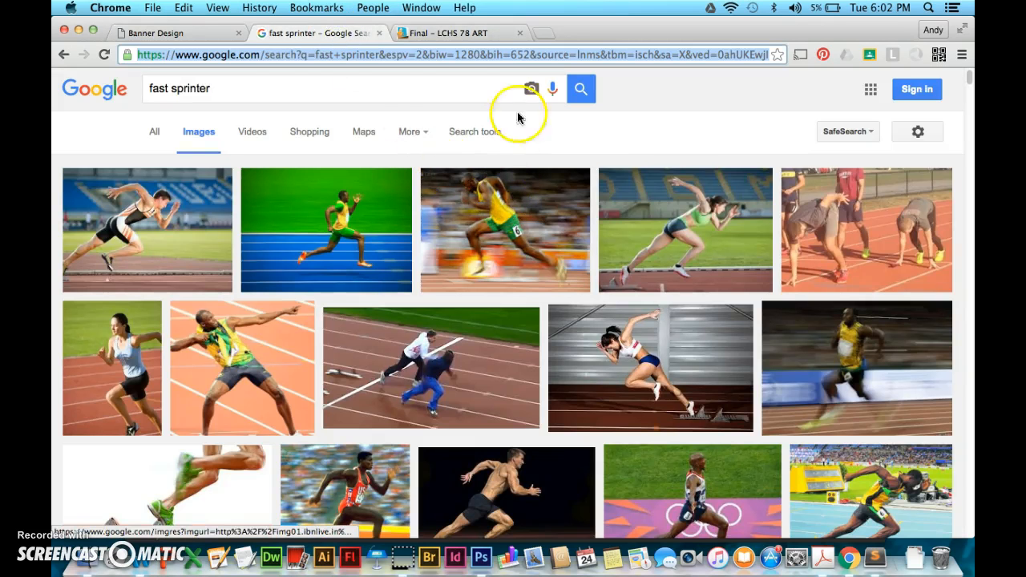
- Return to the Banner Design page and highlight the "big title" text to inspect it, then clear the selection
click(182, 33)
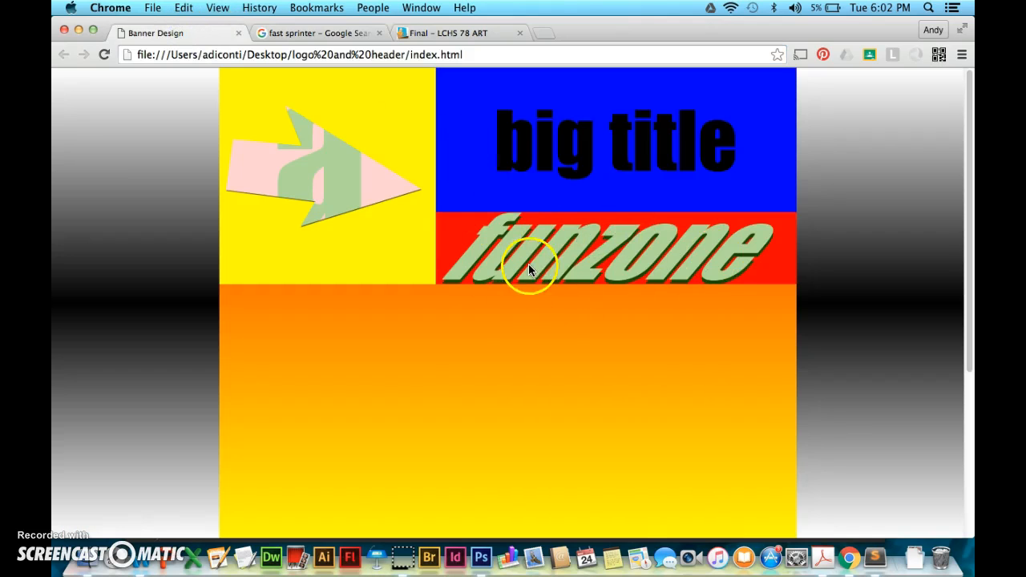
drag(532, 143, 718, 144)
click(522, 137)
drag(492, 144, 736, 143)
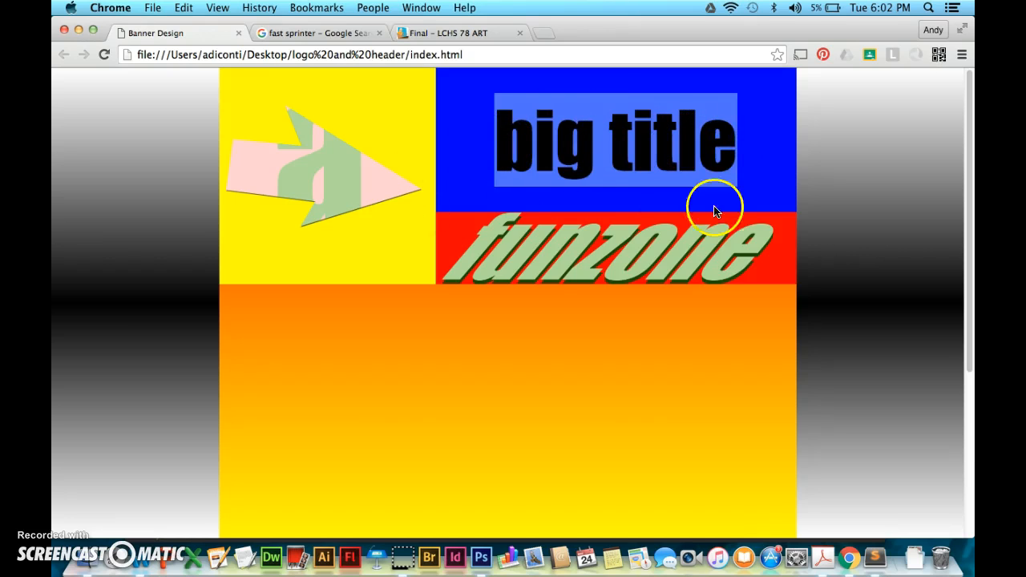
click(511, 291)
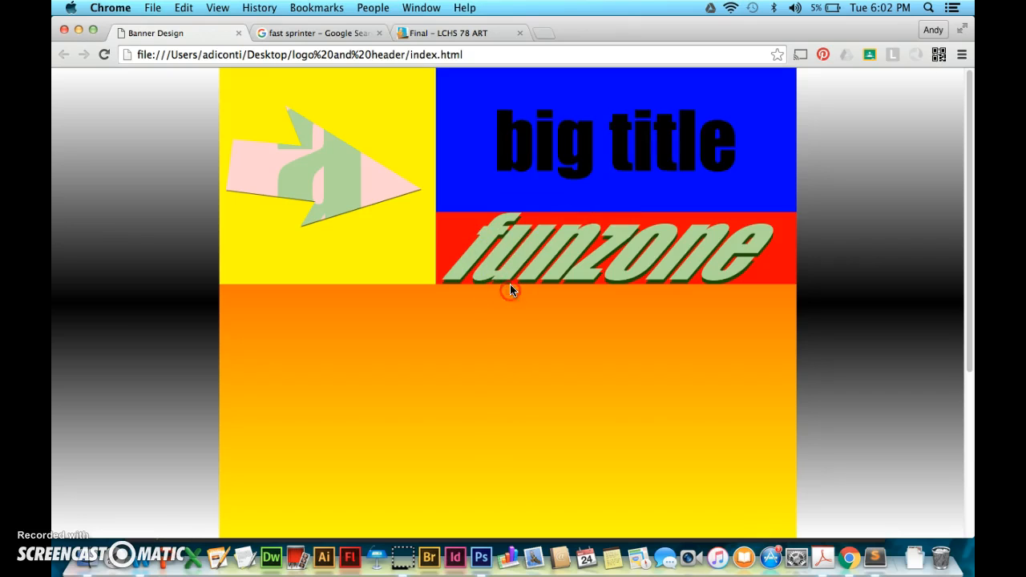
- Examine how the Banner Design page's header and orange gradient body move against the gray gradient background
scroll(513, 287, down, 5)
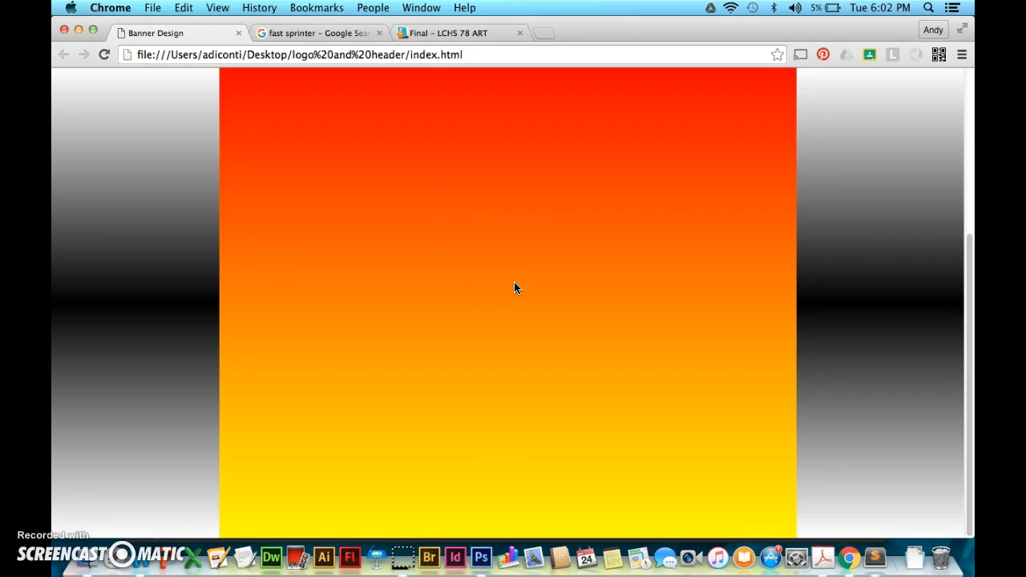
scroll(513, 282, up, 5)
scroll(574, 325, down, 5)
scroll(481, 326, up, 5)
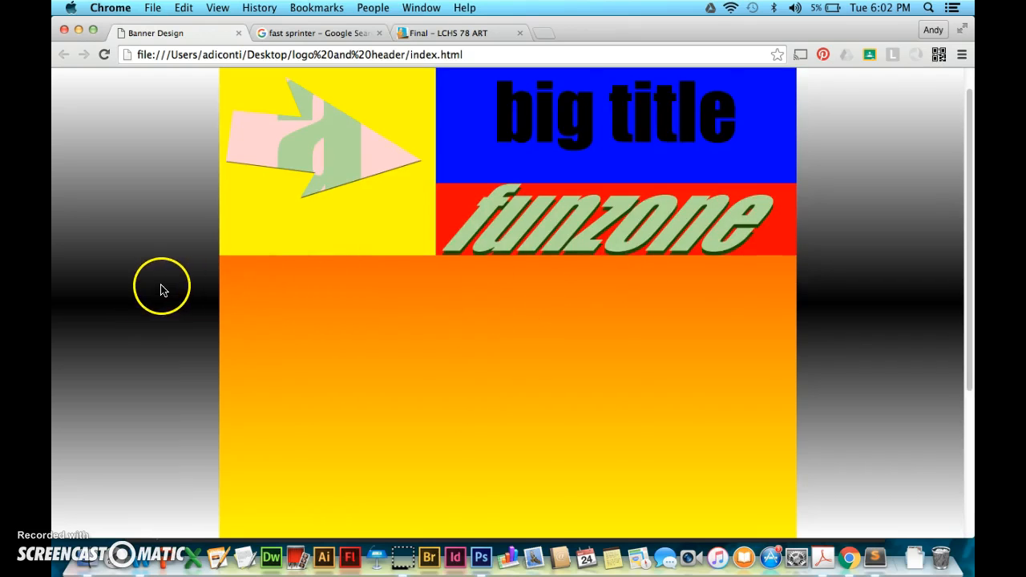
scroll(329, 321, down, 5)
scroll(332, 317, up, 5)
scroll(321, 313, down, 5)
scroll(324, 314, up, 5)
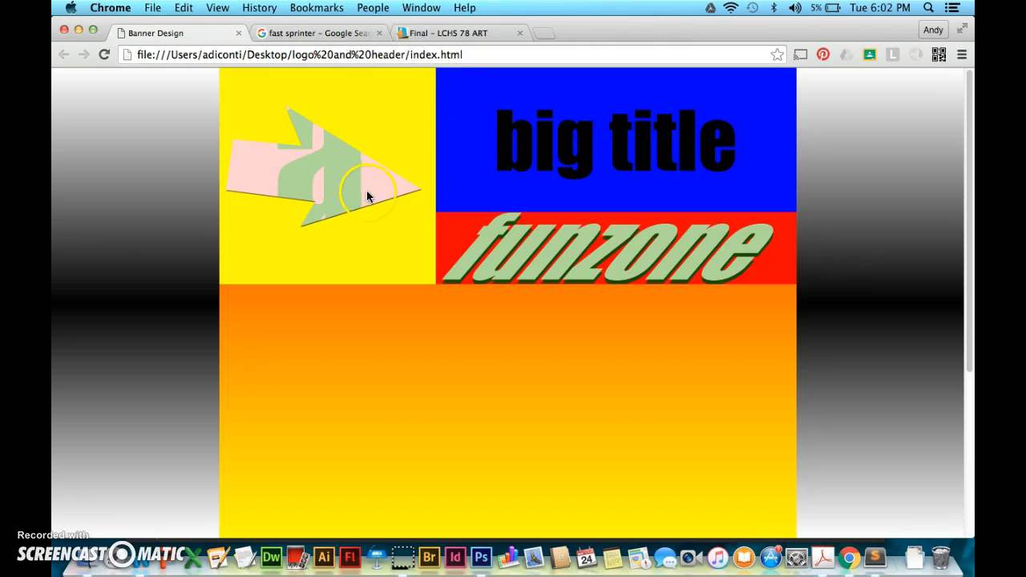
scroll(370, 193, down, 5)
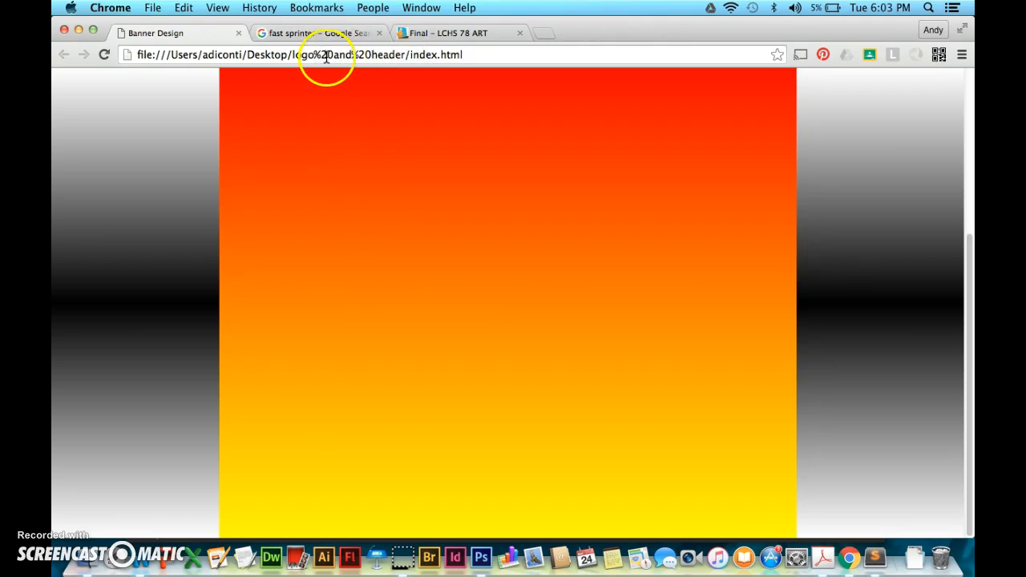
scroll(372, 124, up, 5)
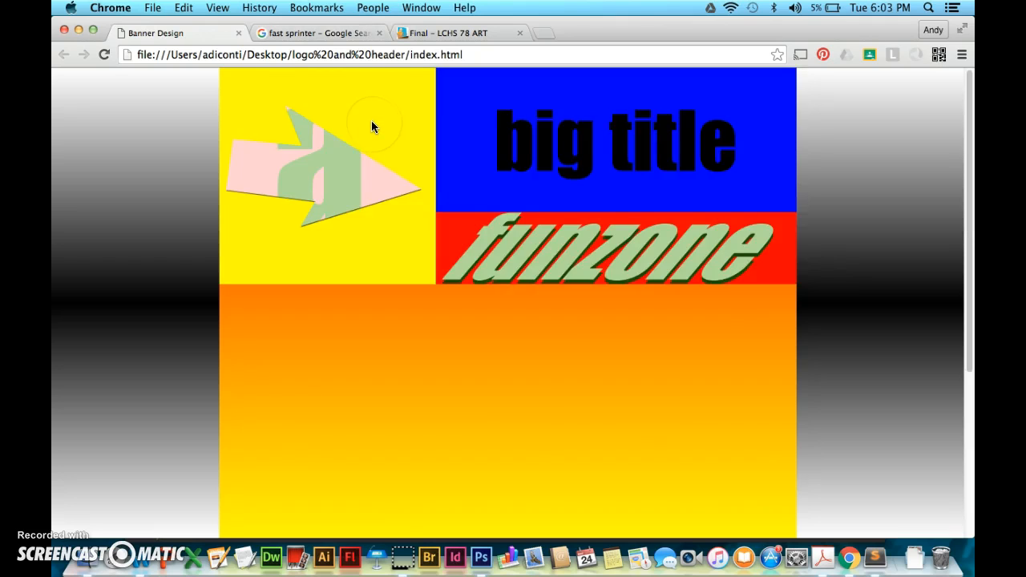
scroll(371, 124, down, 3)
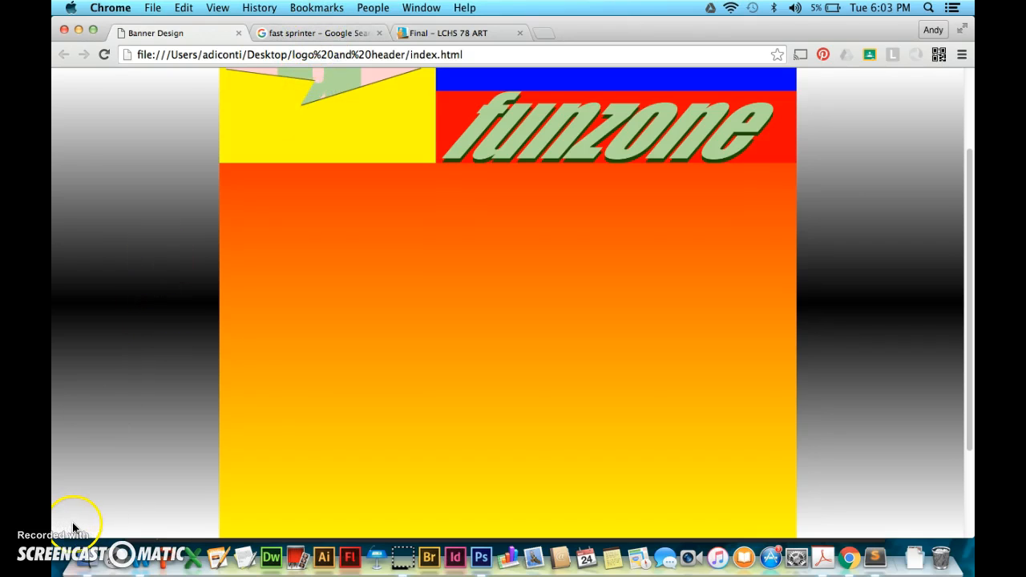
- Check the lower end of the Banner Design page's orange gradient body, then return to its header
scroll(271, 447, down, 3)
scroll(271, 448, up, 5)
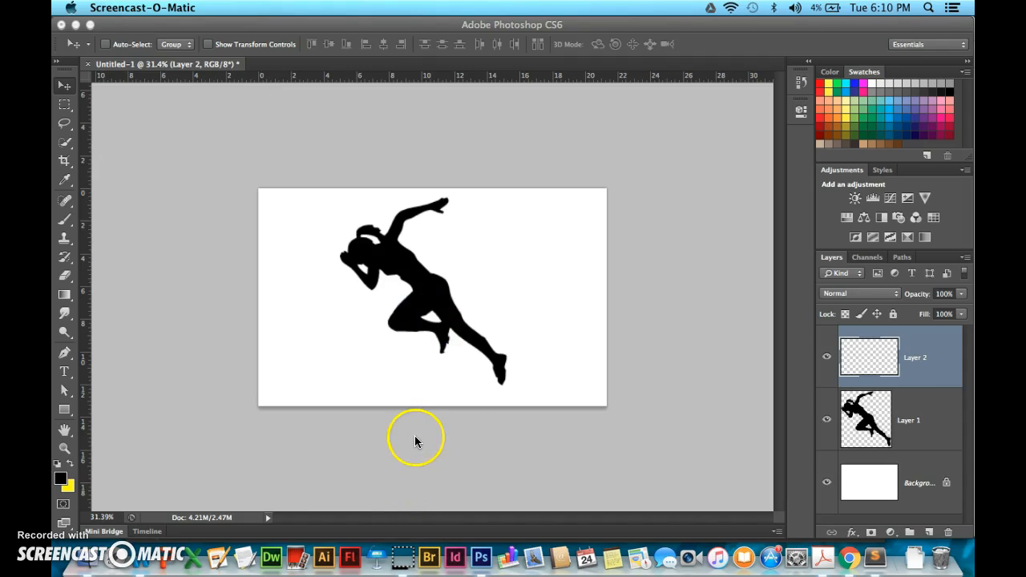
- Switch from Layer 2 to Layer 1 and shift the runner silhouette slightly left on the canvas
click(921, 420)
drag(413, 294, 415, 293)
click(870, 410)
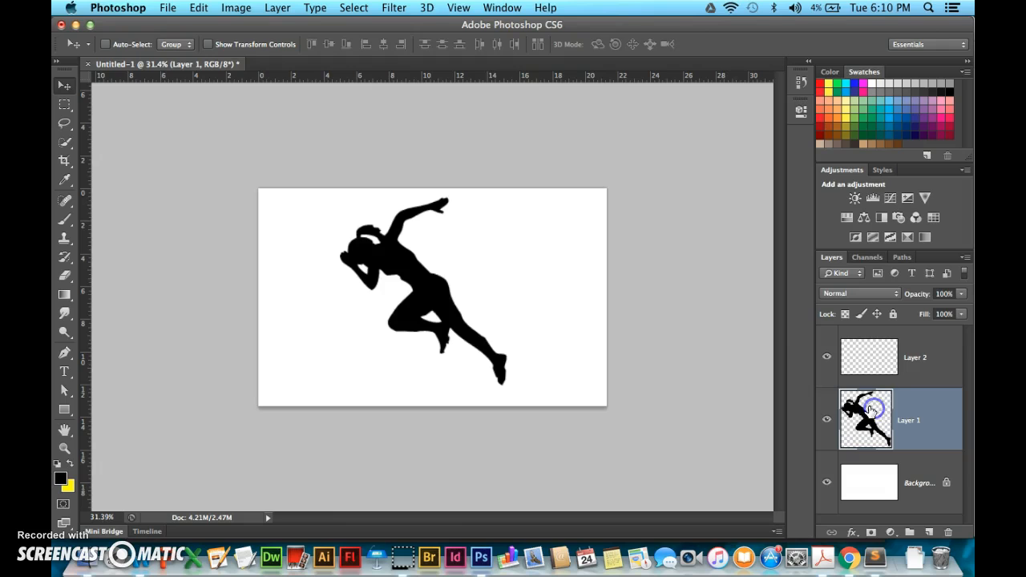
click(419, 291)
drag(419, 293, 408, 297)
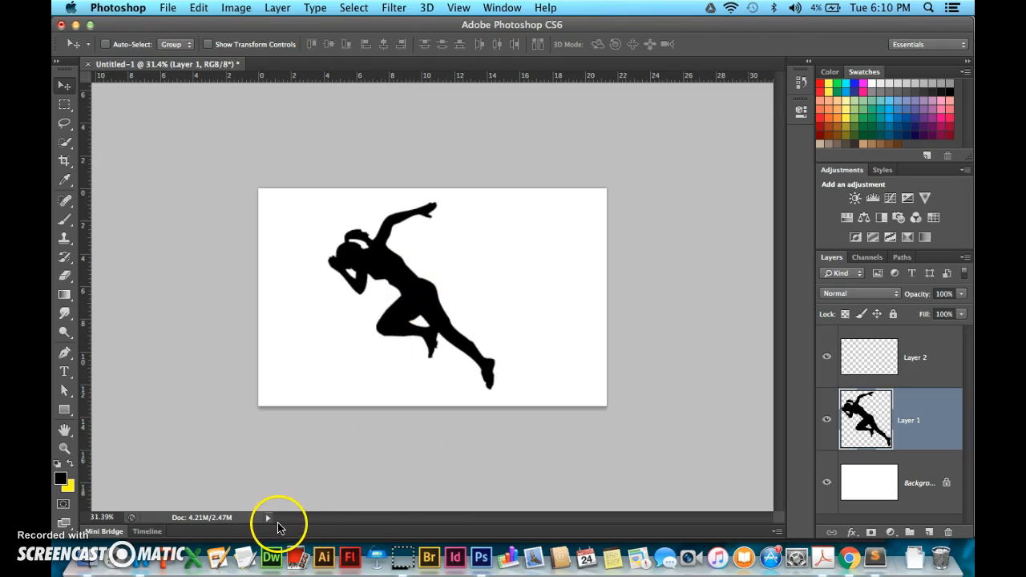
- Switch to Chrome and review the source sprinter photo, the Final project page and the Banner Design sample
click(847, 559)
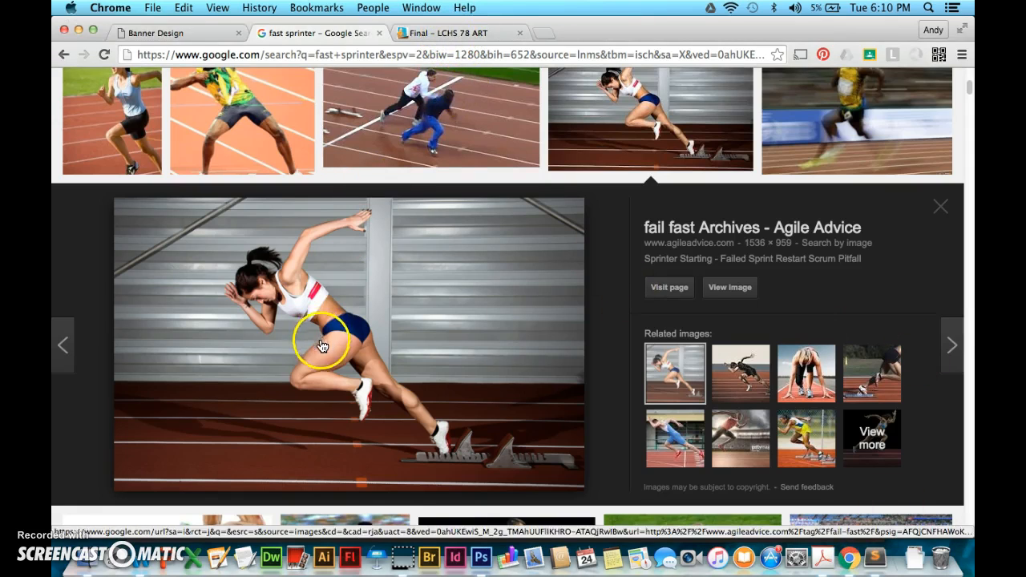
click(433, 35)
click(189, 34)
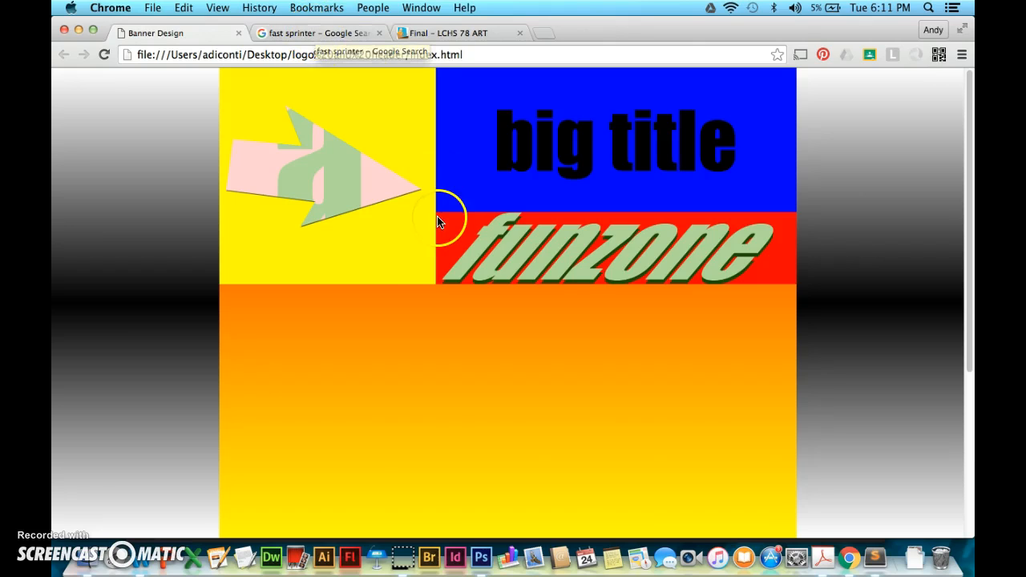
- Minimize the Chrome window to return to Photoshop and activate the Crop tool on the runner image
right_click(476, 561)
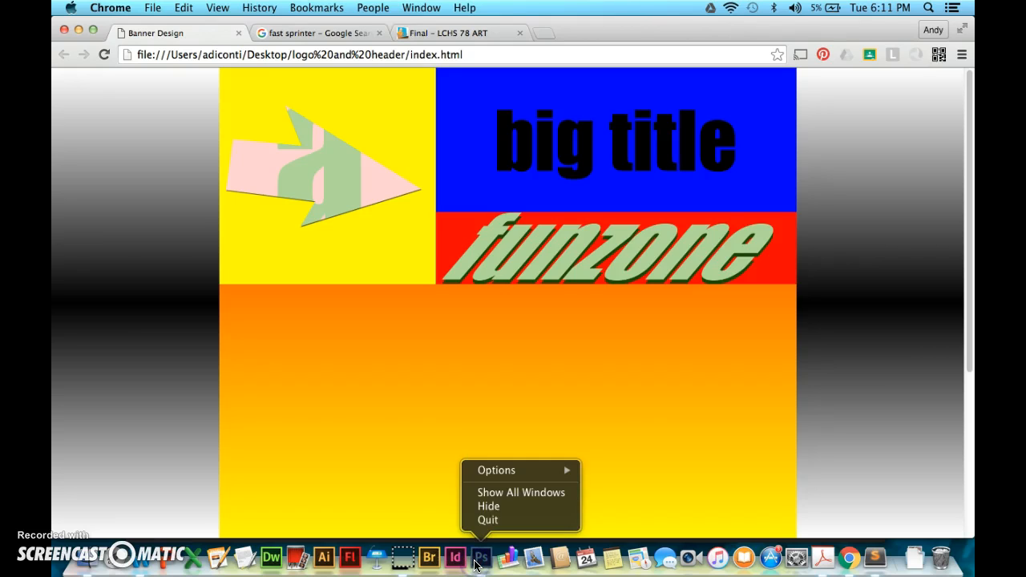
click(475, 564)
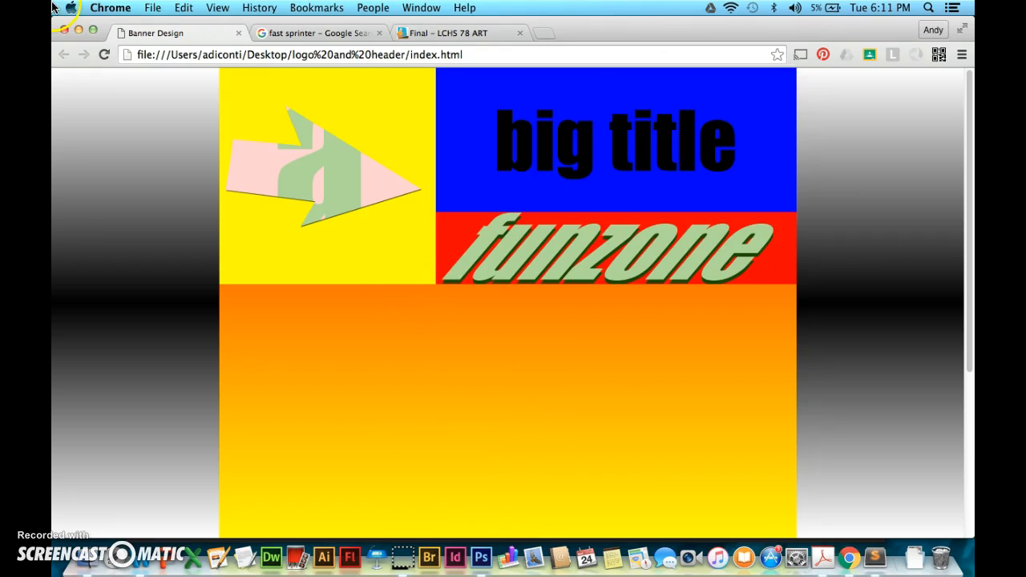
click(78, 29)
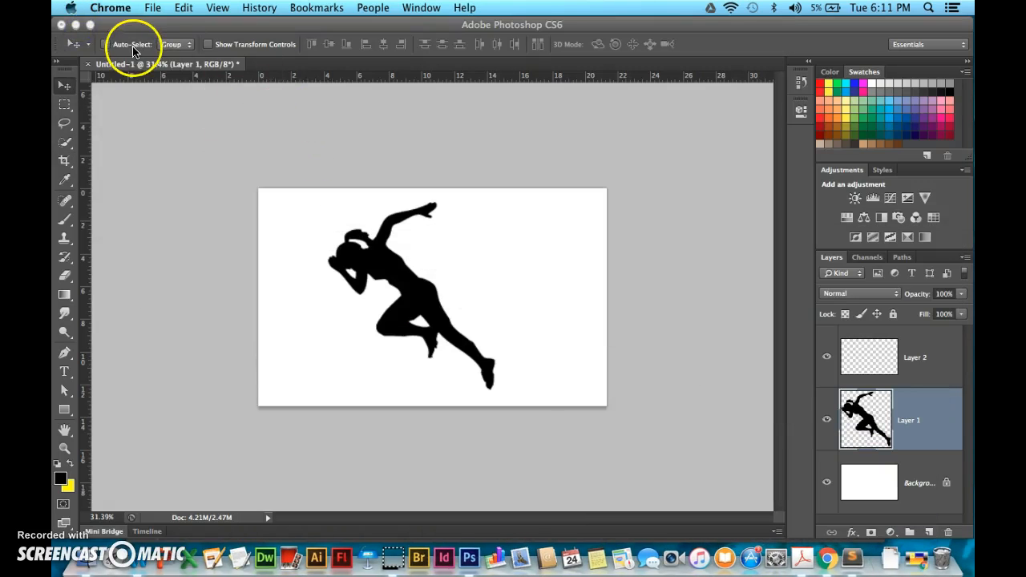
click(154, 8)
click(153, 8)
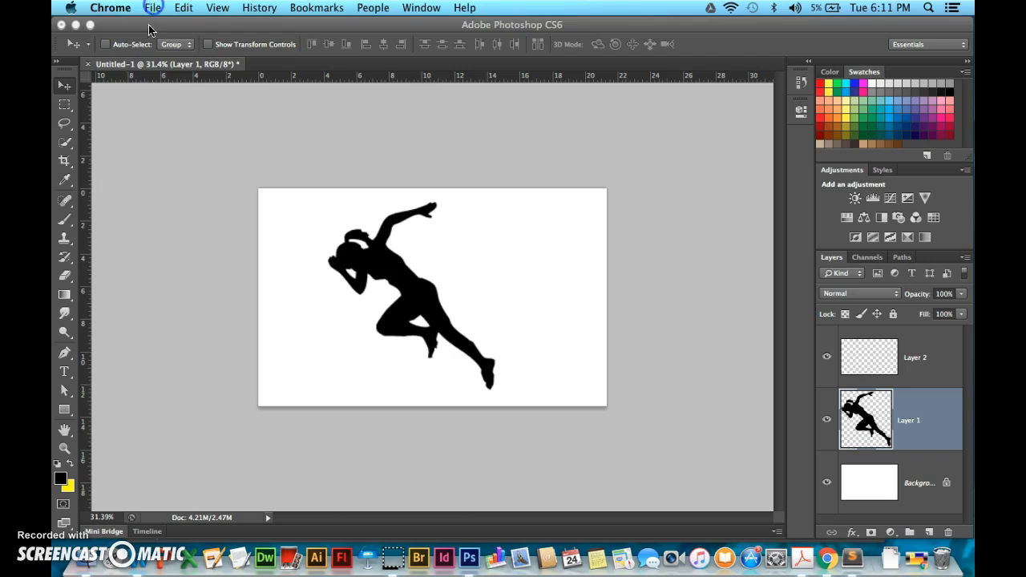
click(66, 163)
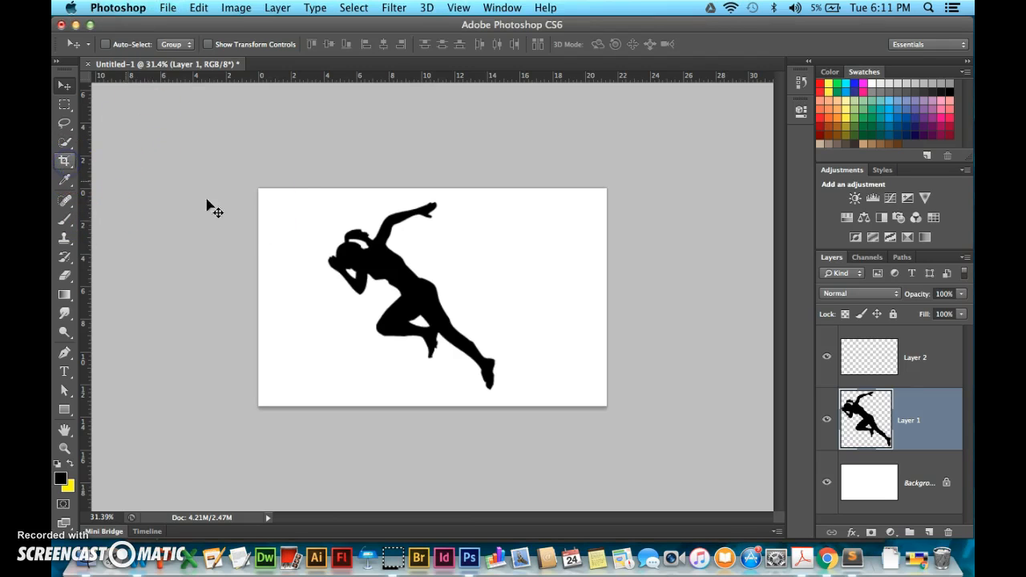
click(66, 163)
click(185, 44)
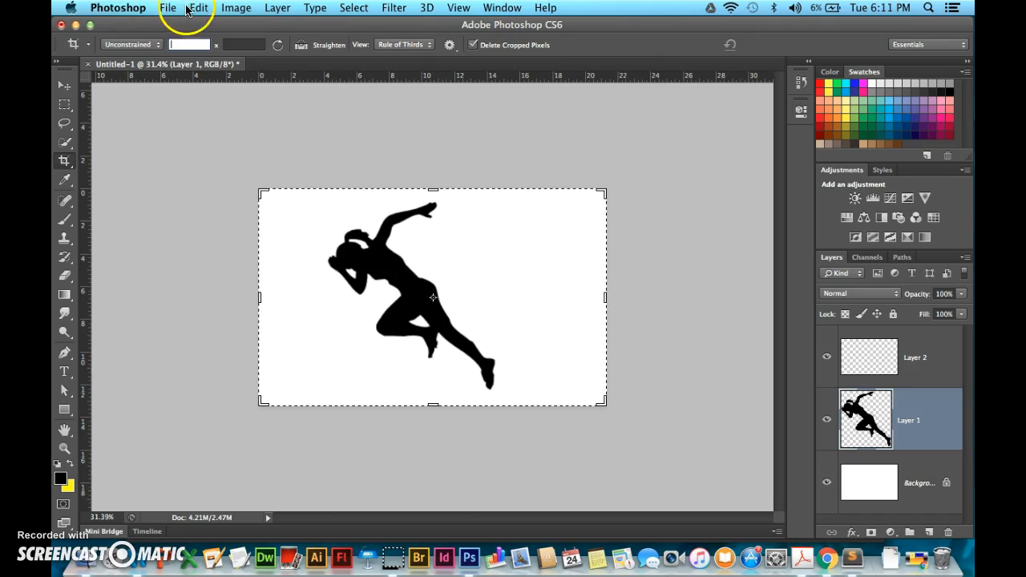
- Check the document's pixel dimensions in the Image Size dialog and close it without changes
click(236, 8)
click(248, 136)
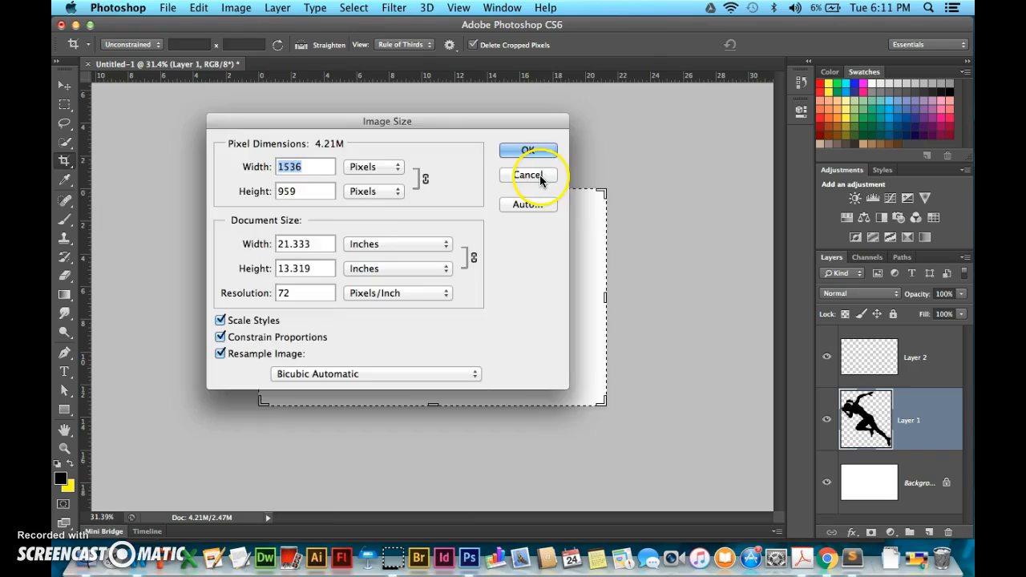
click(540, 178)
- Set the crop size to 300 px by 300 px and shift the image to center the runner in the frame
click(183, 46)
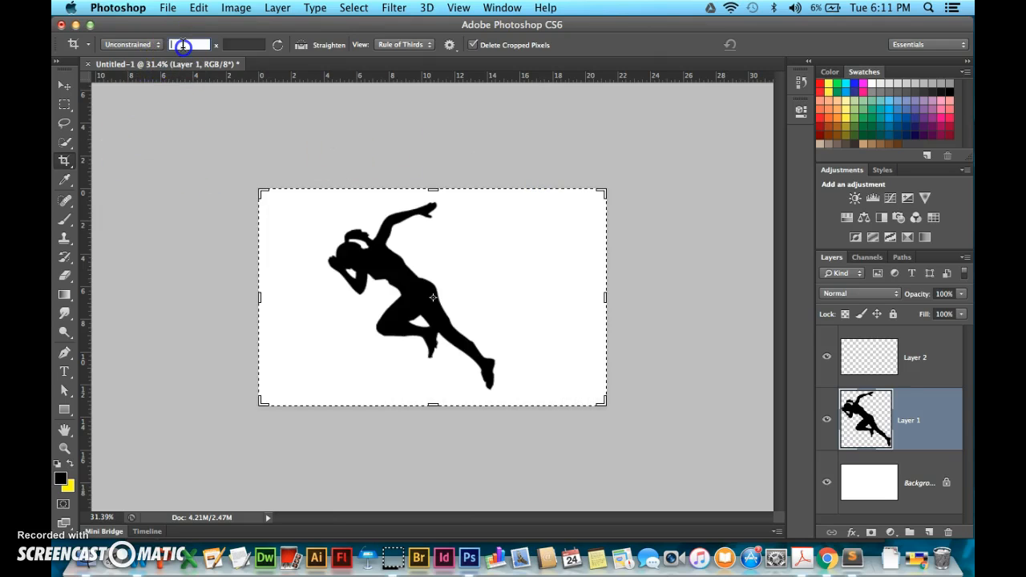
click(81, 148)
key(Tab)
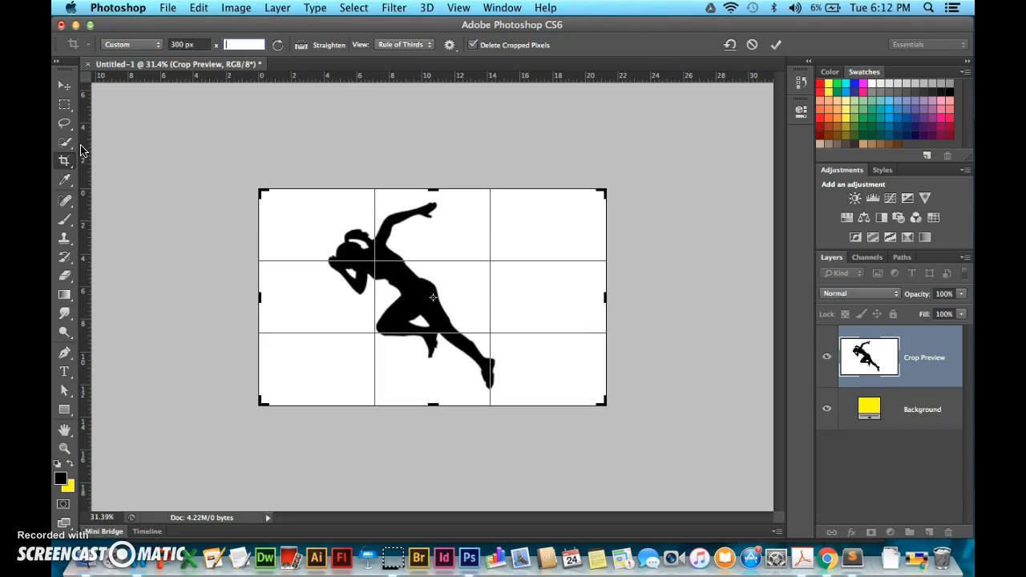
text(300)
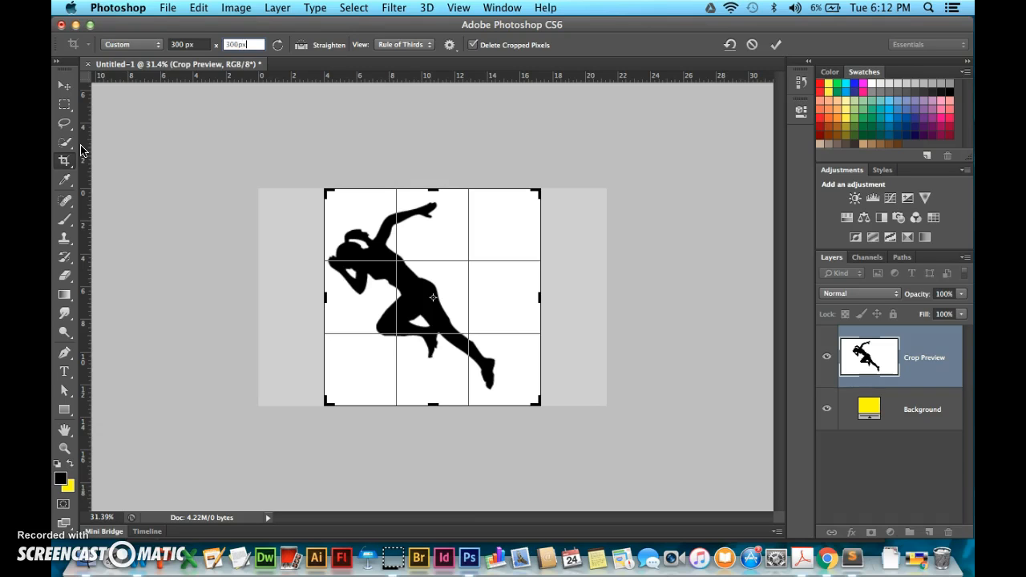
drag(386, 305, 405, 305)
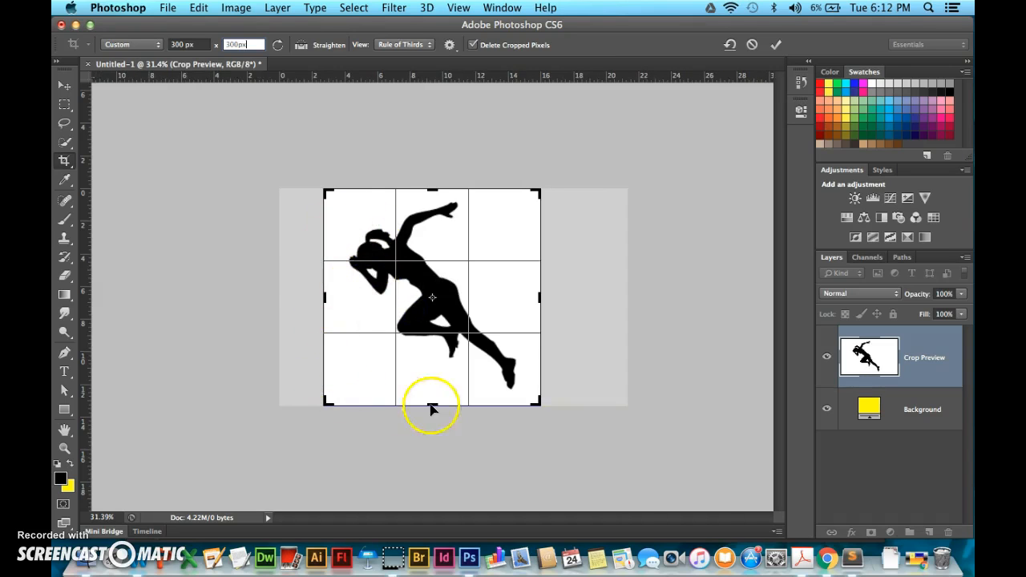
- Switch to Chrome to inspect the square logo area on the Banner Design page, then return to Photoshop
click(838, 564)
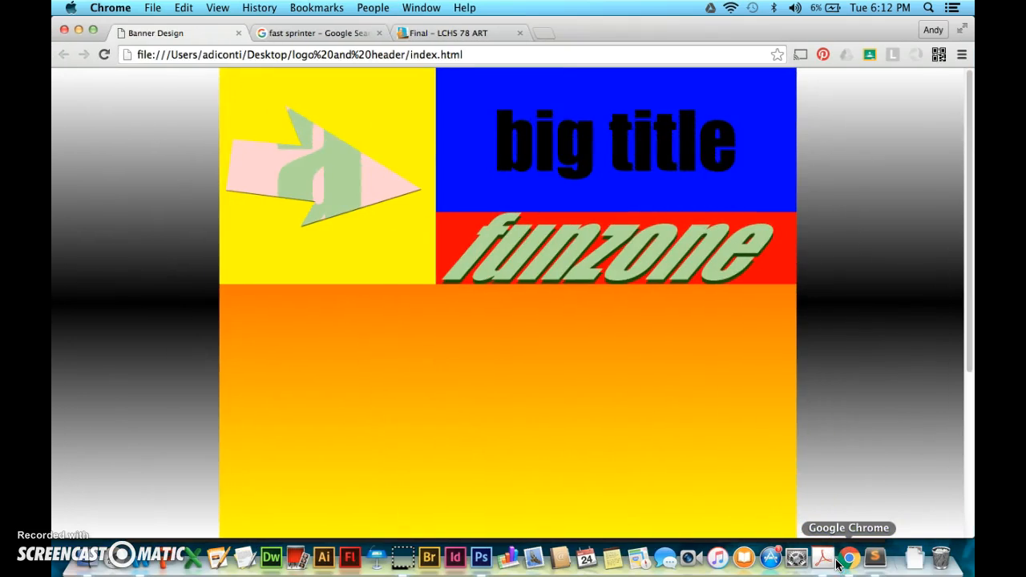
click(377, 266)
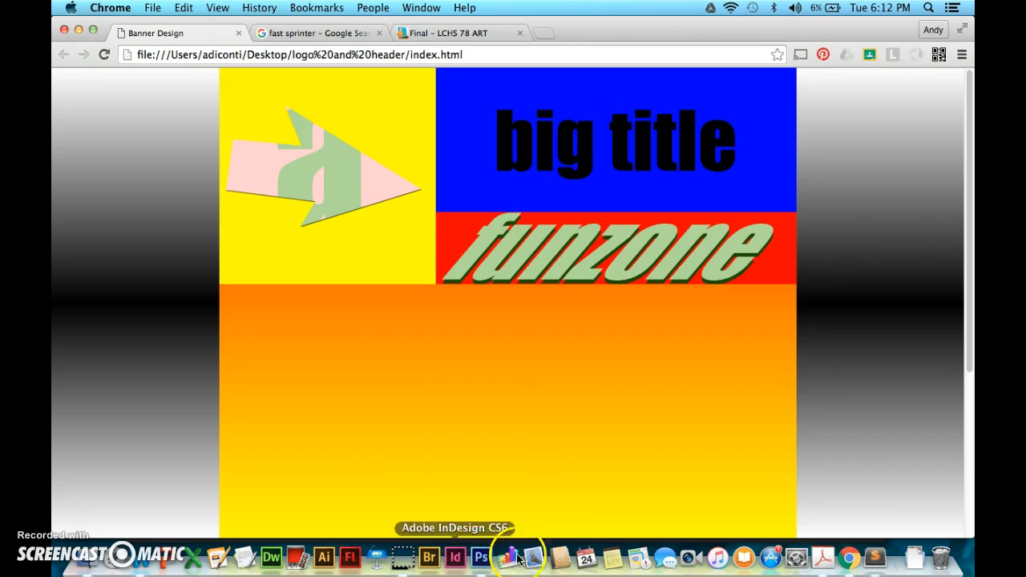
click(484, 560)
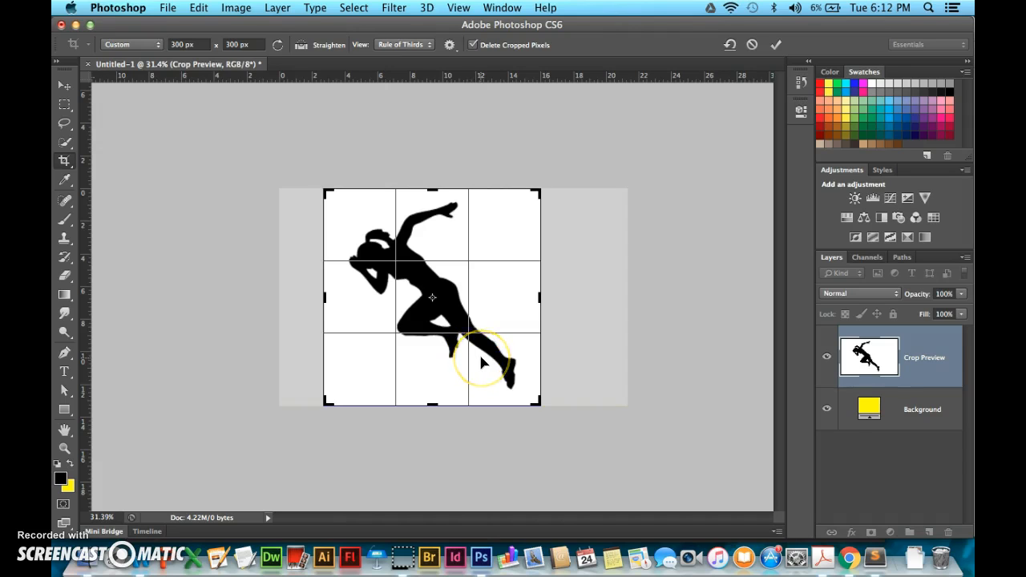
- Apply the crop and enlarge the runner on Layer 1 to about 121% width and 117% height to fill the square canvas
key(Return)
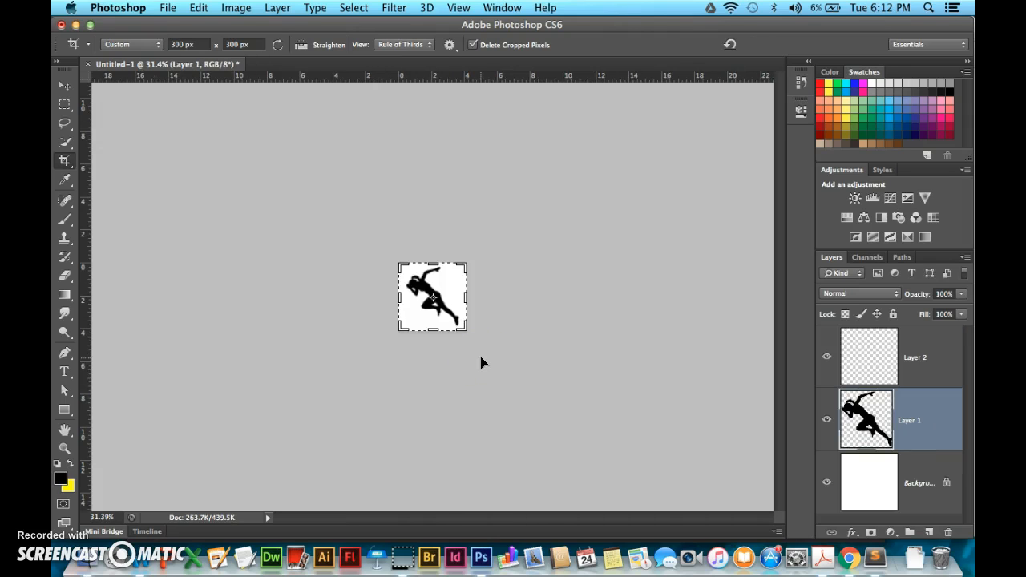
key(super+0)
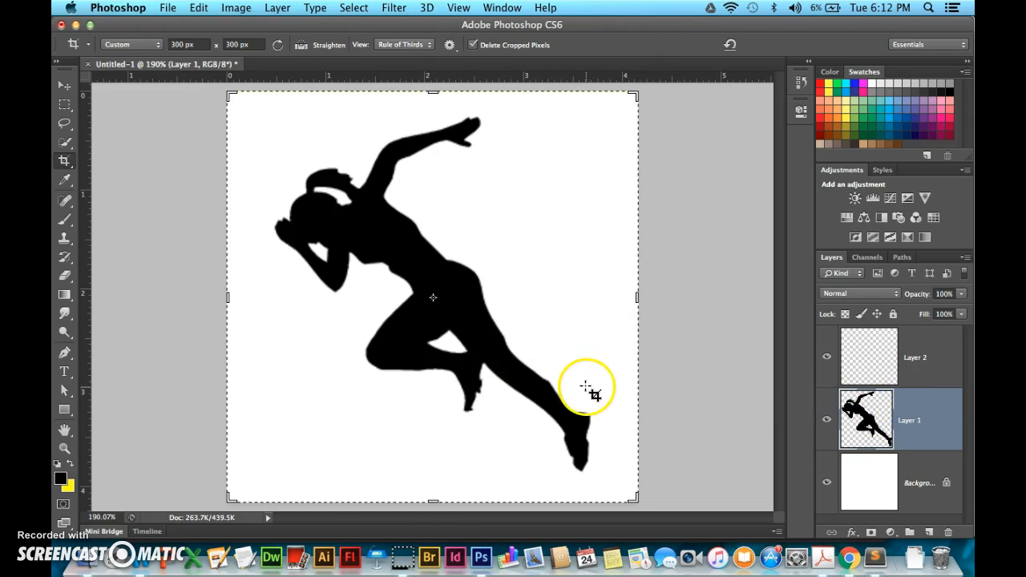
key(super+t)
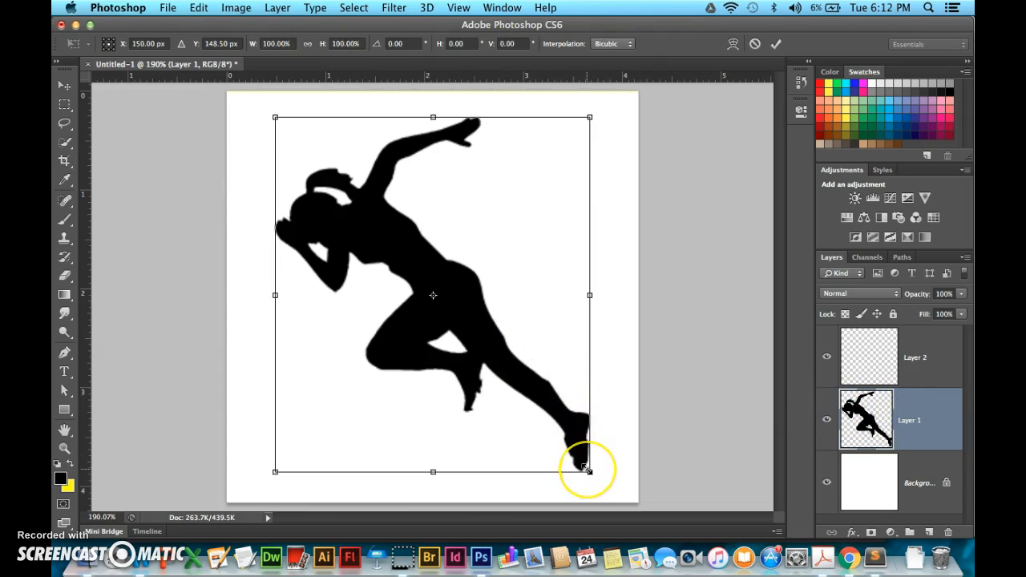
drag(588, 469, 636, 498)
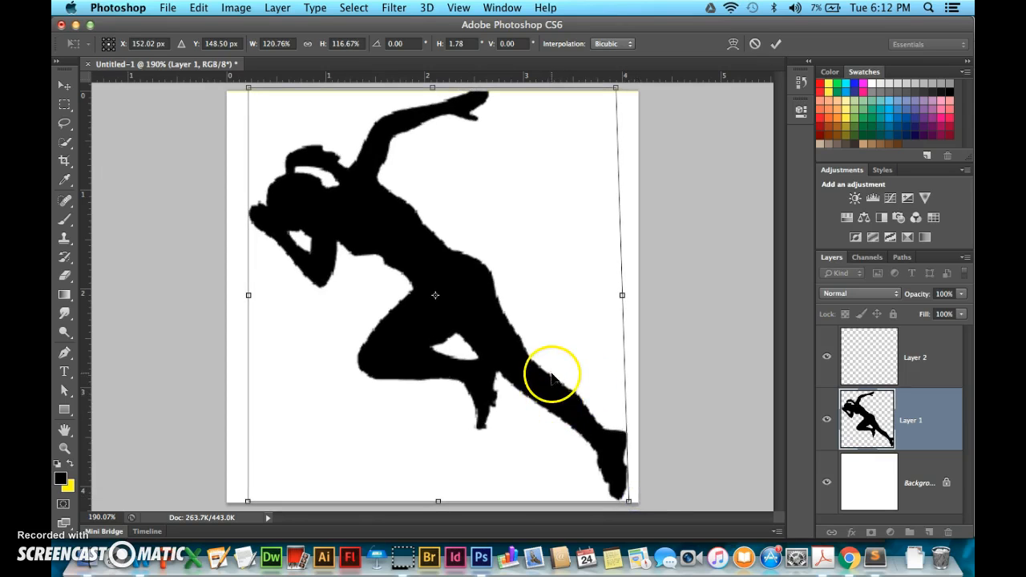
key(Return)
key(c)
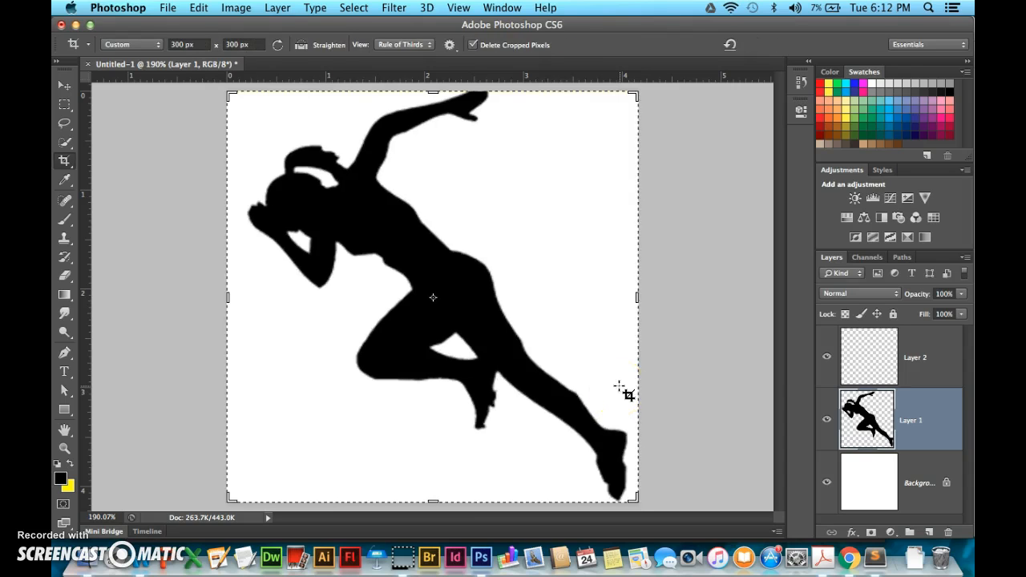
scroll(586, 366, down, 3)
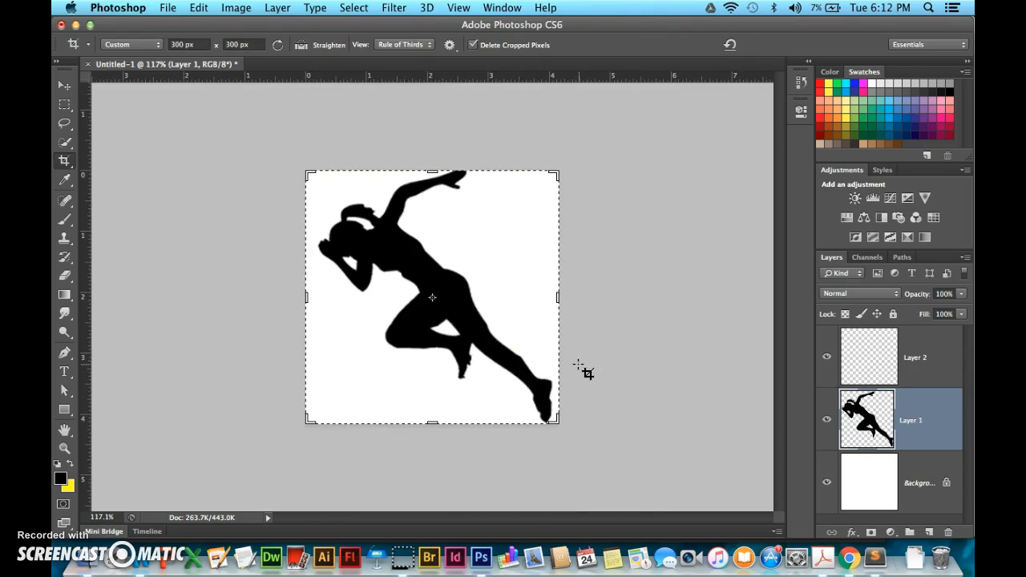
click(916, 360)
click(917, 394)
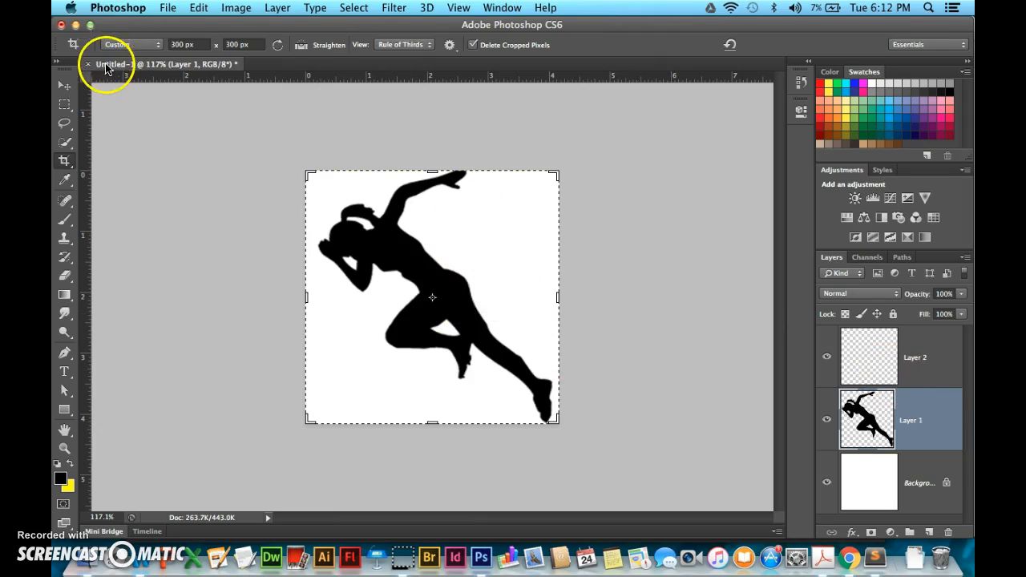
click(169, 9)
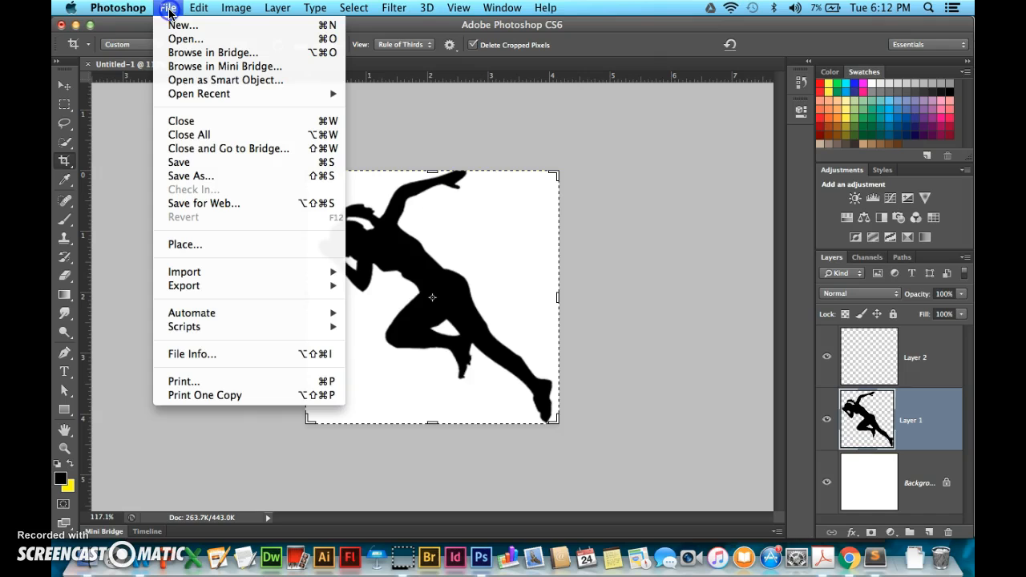
click(223, 203)
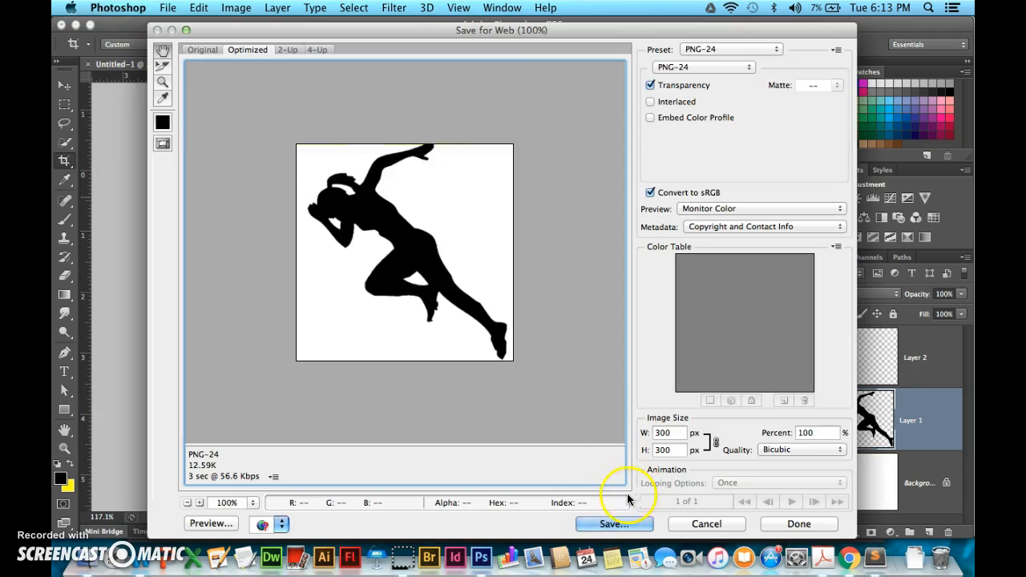
click(614, 525)
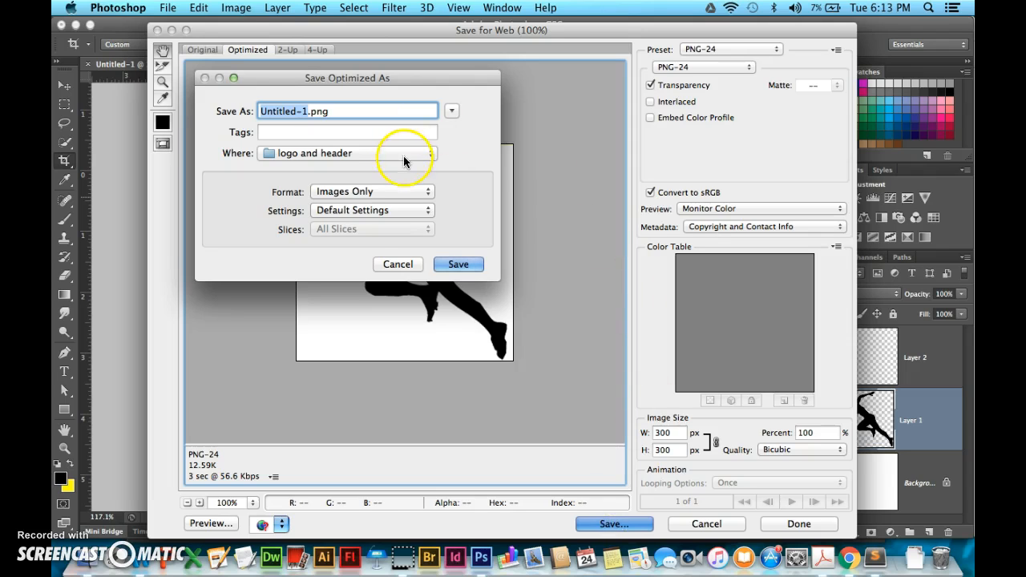
click(382, 81)
drag(382, 82, 371, 100)
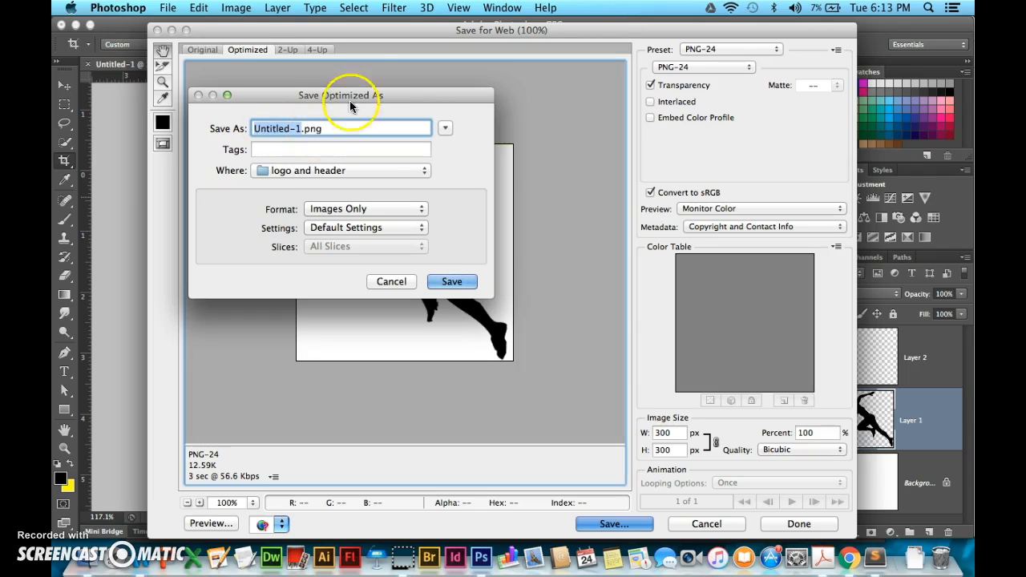
drag(373, 94, 423, 119)
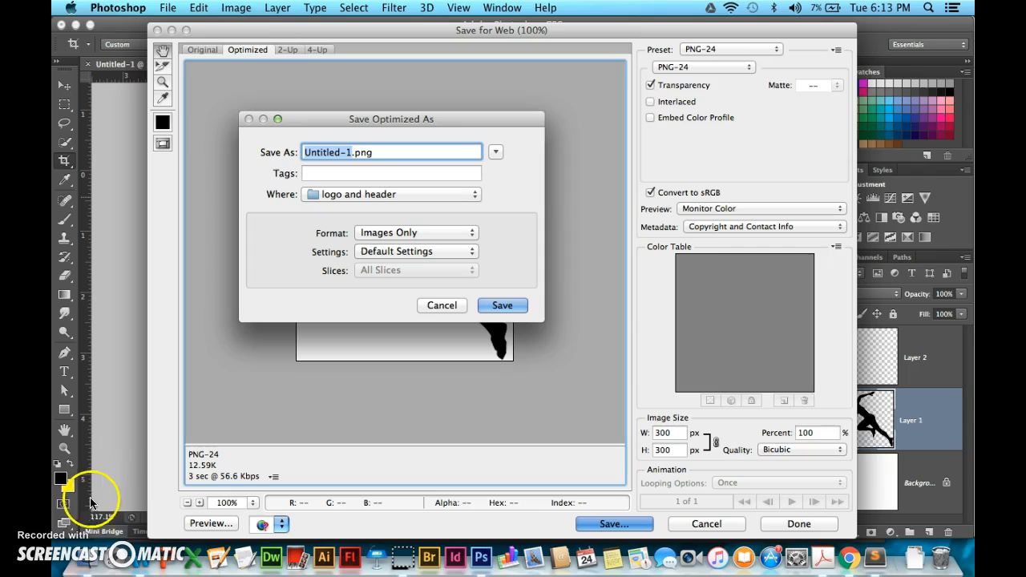
click(83, 525)
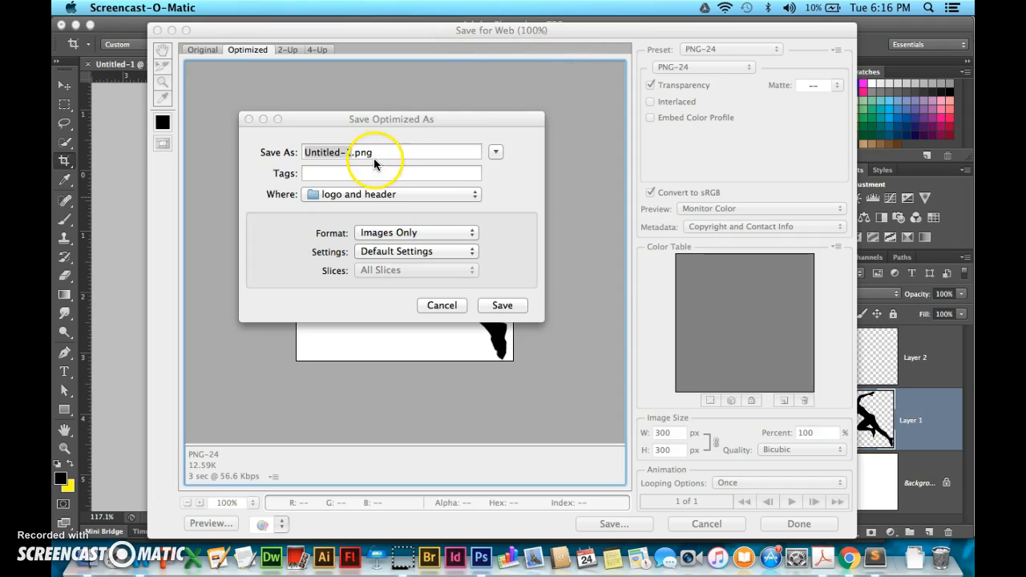
drag(400, 124, 608, 114)
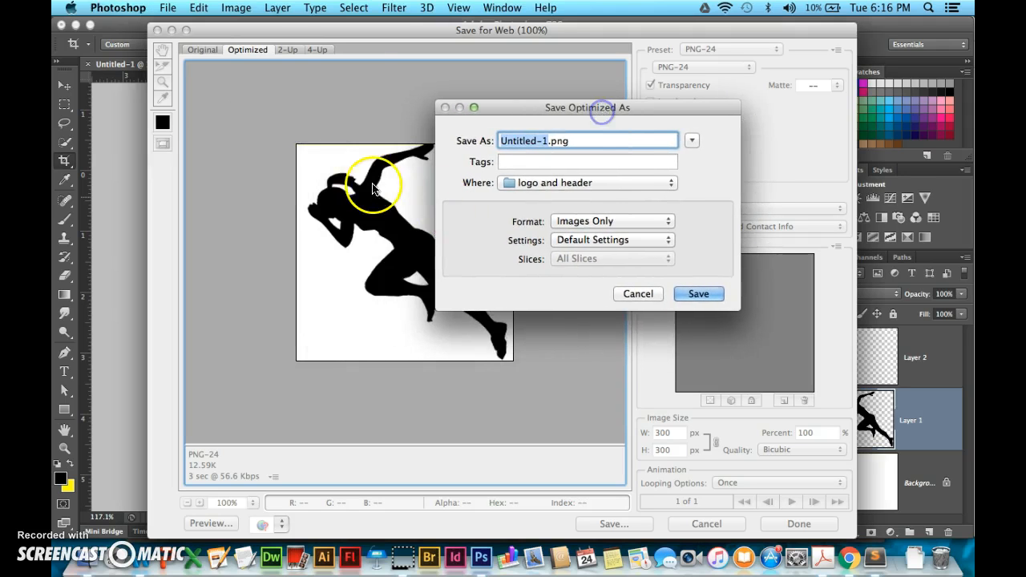
click(638, 294)
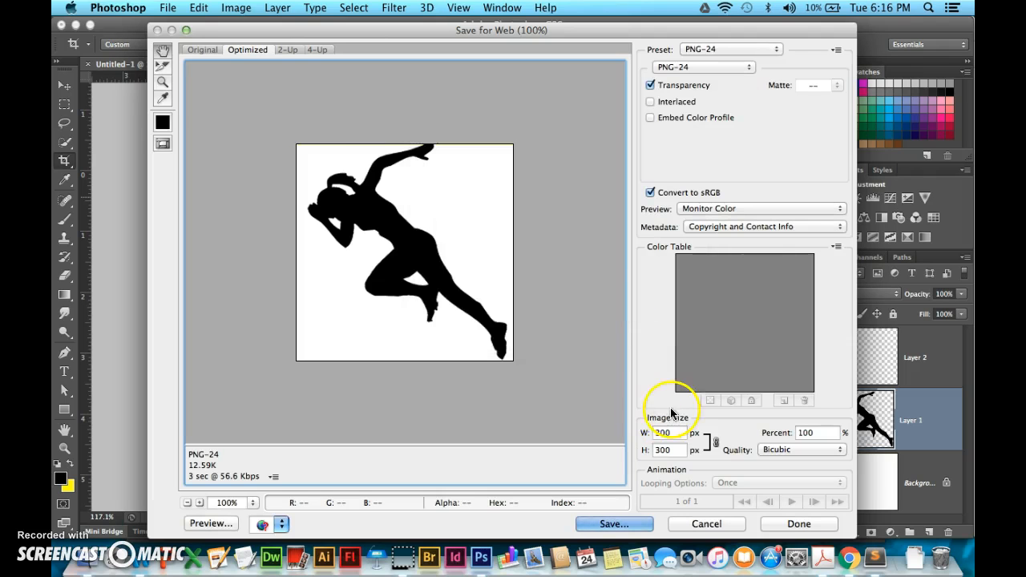
click(698, 523)
- Hide the white Background layer behind the runner silhouette
click(827, 483)
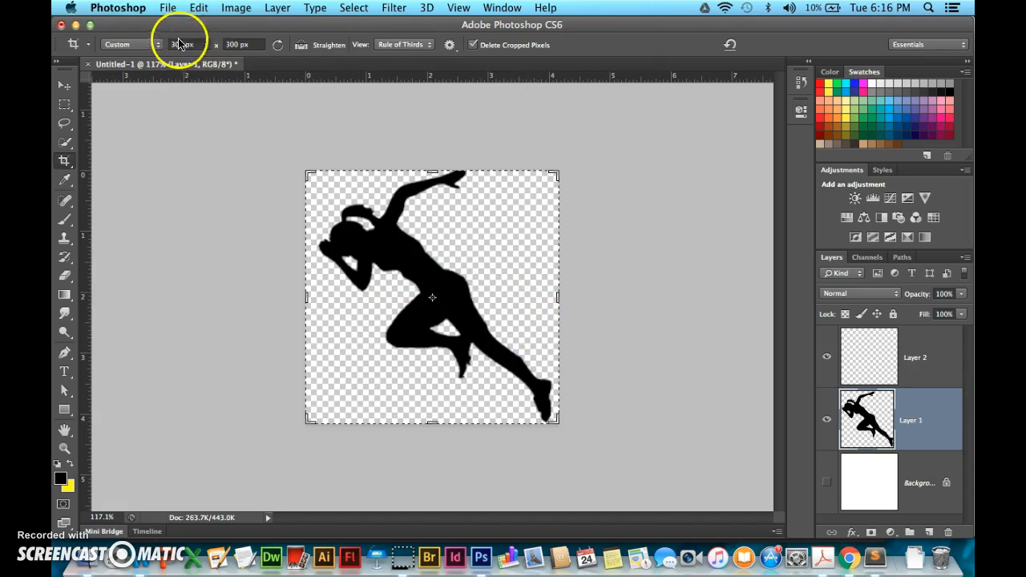
- Start a web export of the runner as a transparent PNG-24 named logo.png, with the Desktop as destination
click(168, 8)
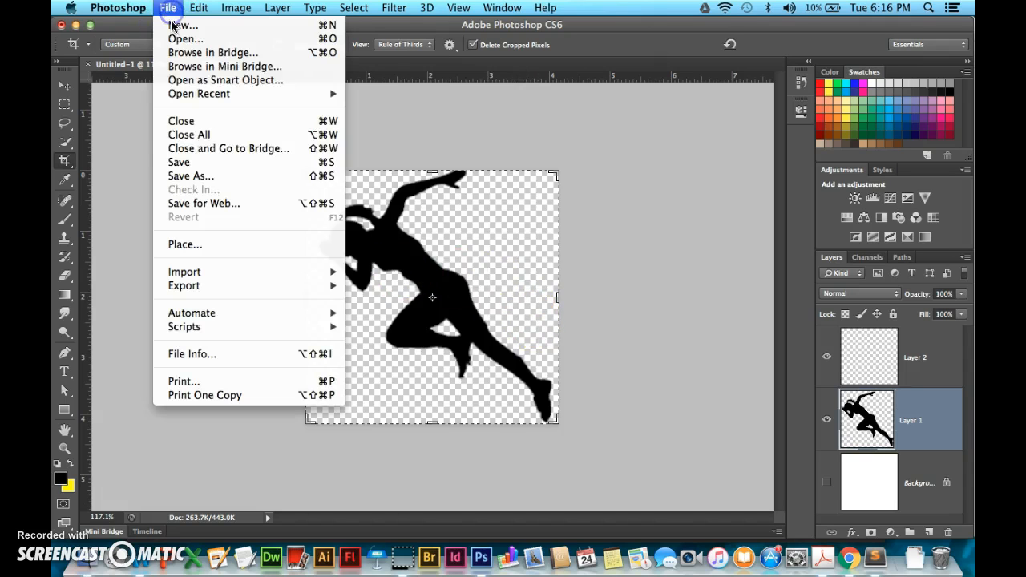
click(210, 202)
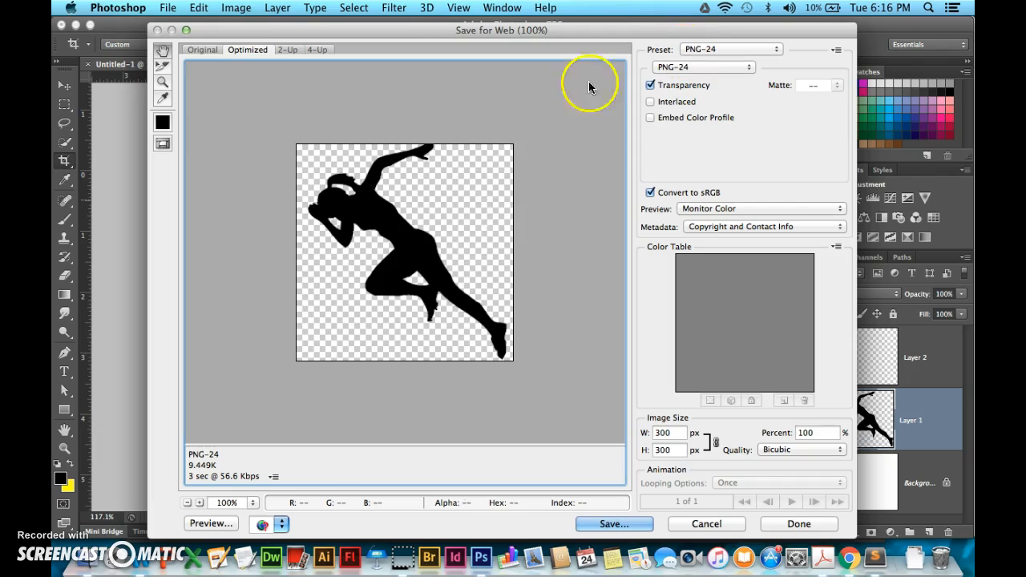
click(597, 528)
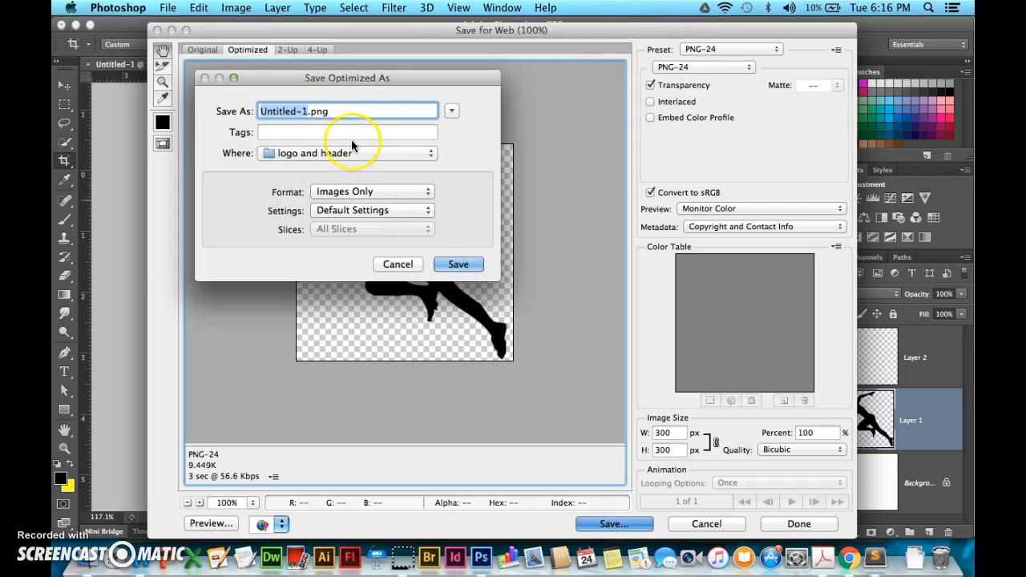
text(logo)
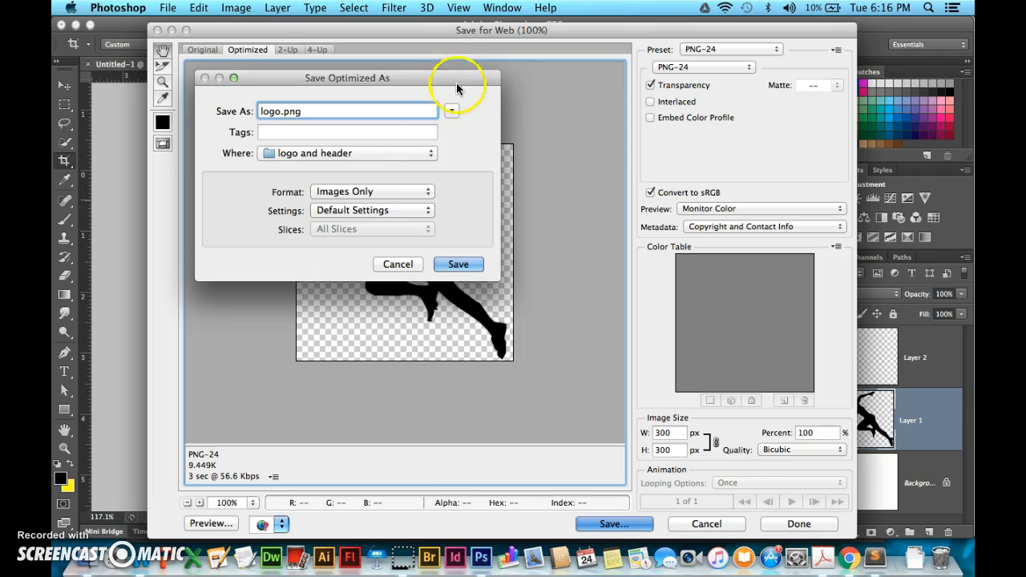
click(394, 154)
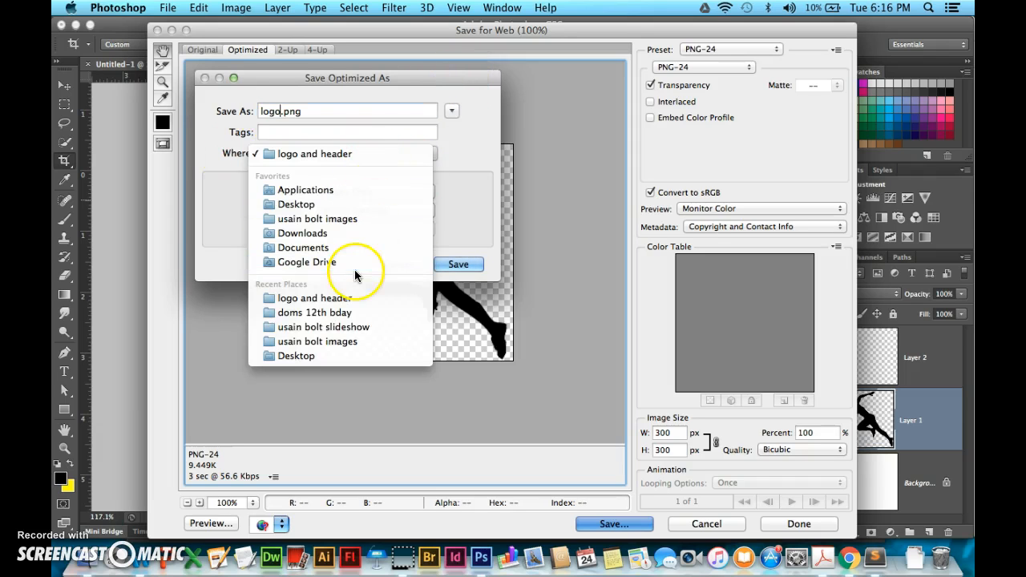
click(298, 356)
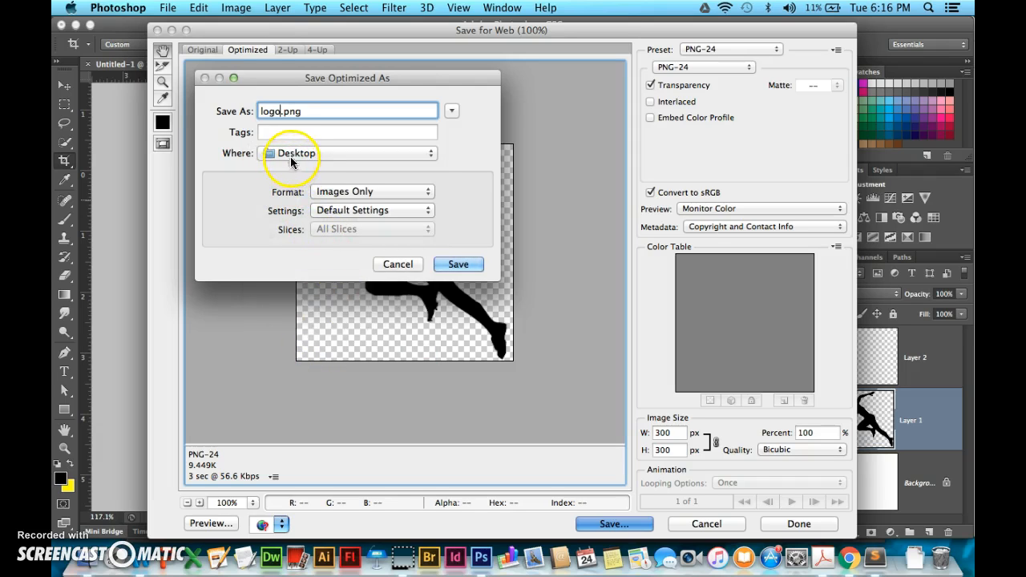
- Browse the Desktop for the final banner design folder and save logo.png in it
click(298, 153)
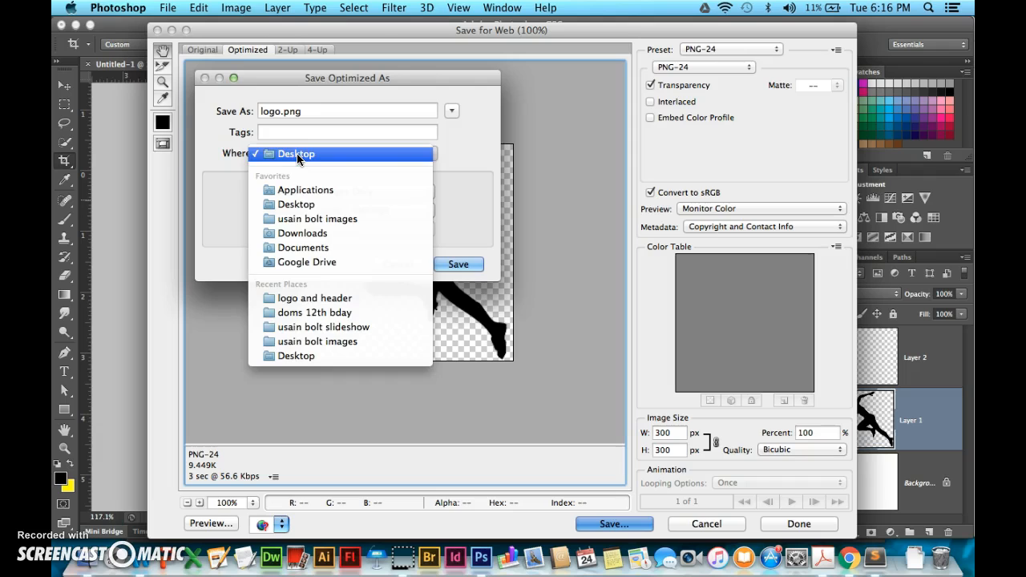
click(297, 155)
click(298, 155)
click(297, 154)
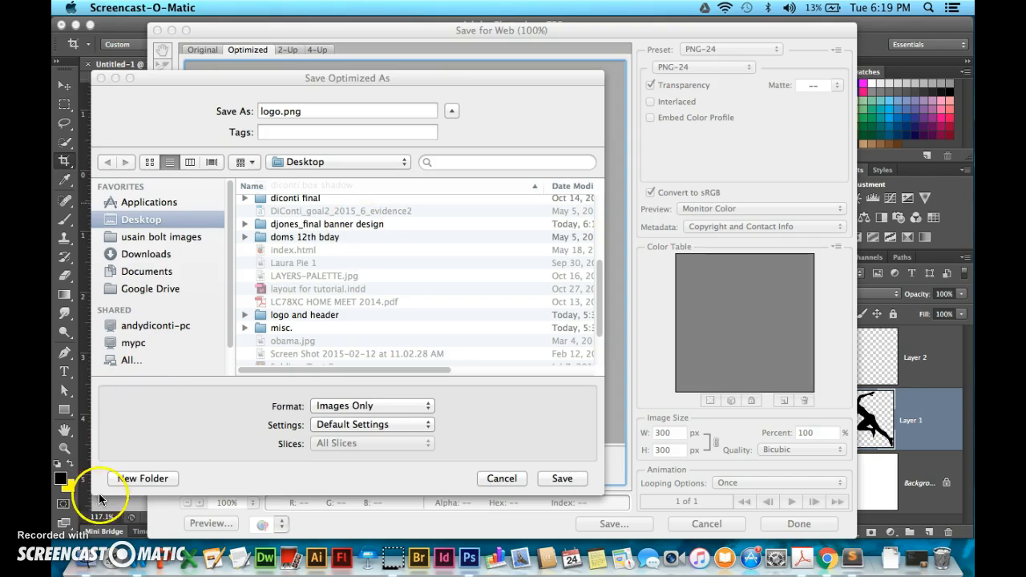
click(561, 479)
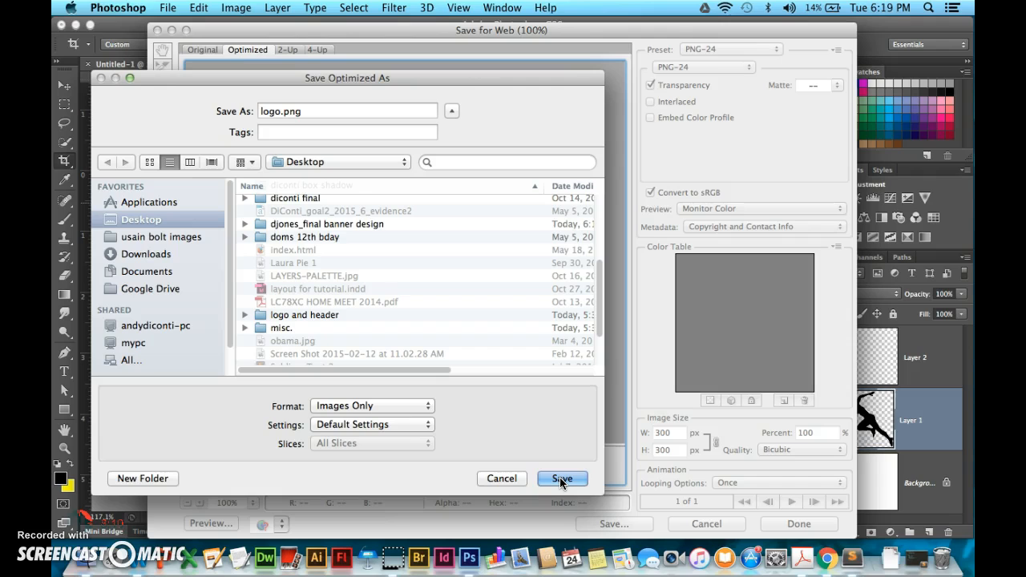
click(561, 480)
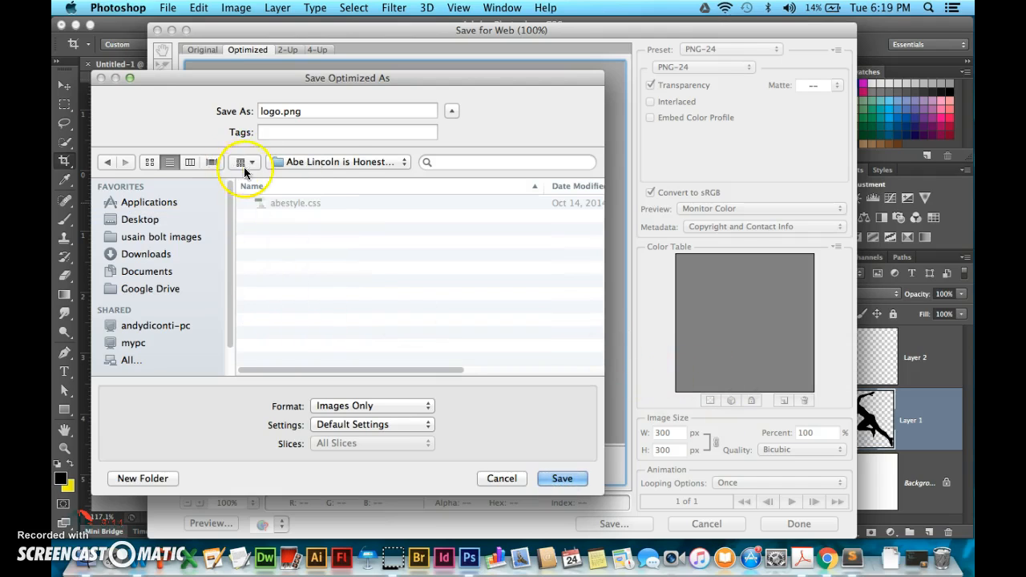
click(137, 220)
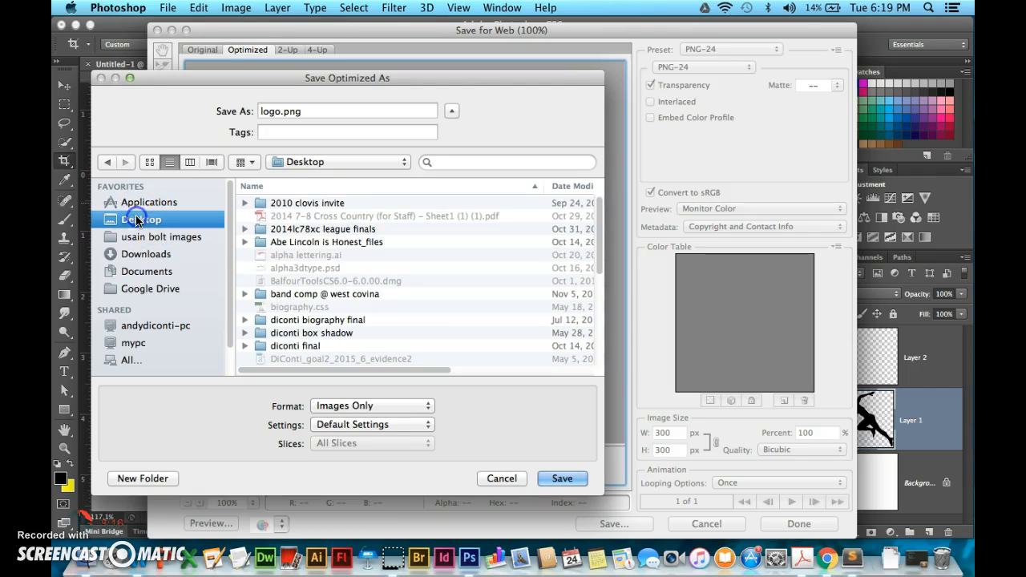
click(314, 320)
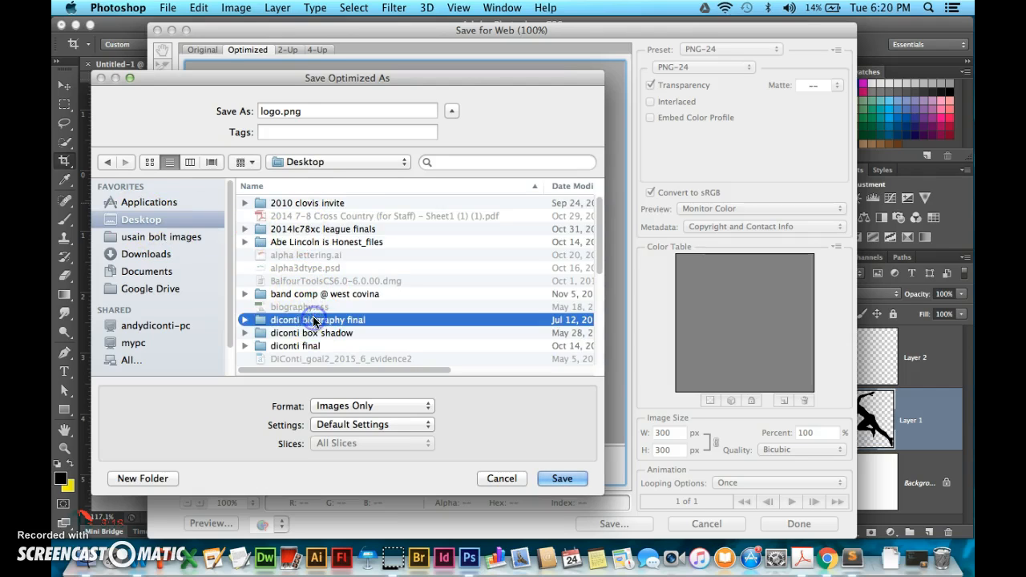
scroll(305, 327, down, 3)
double_click(298, 335)
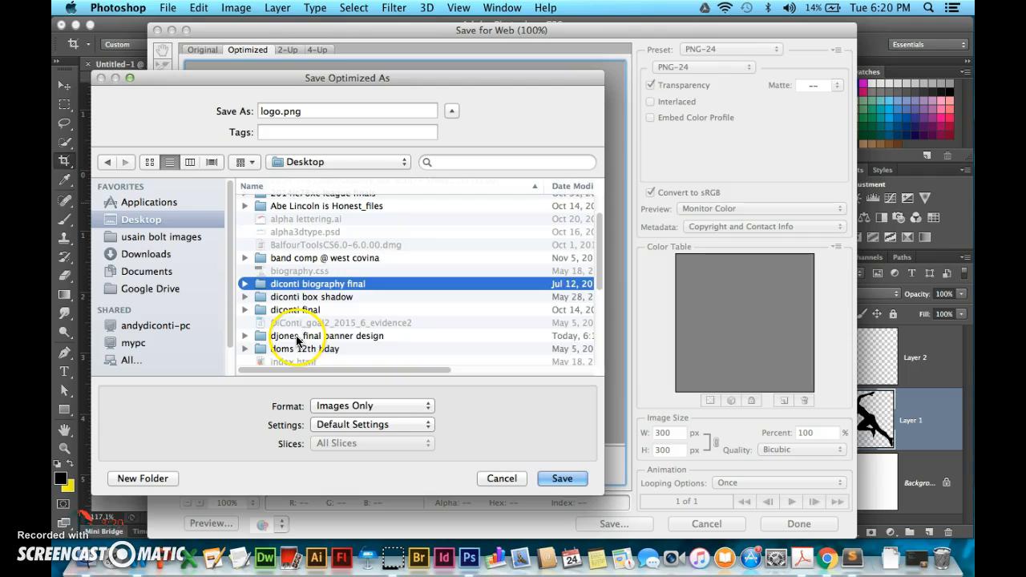
click(571, 478)
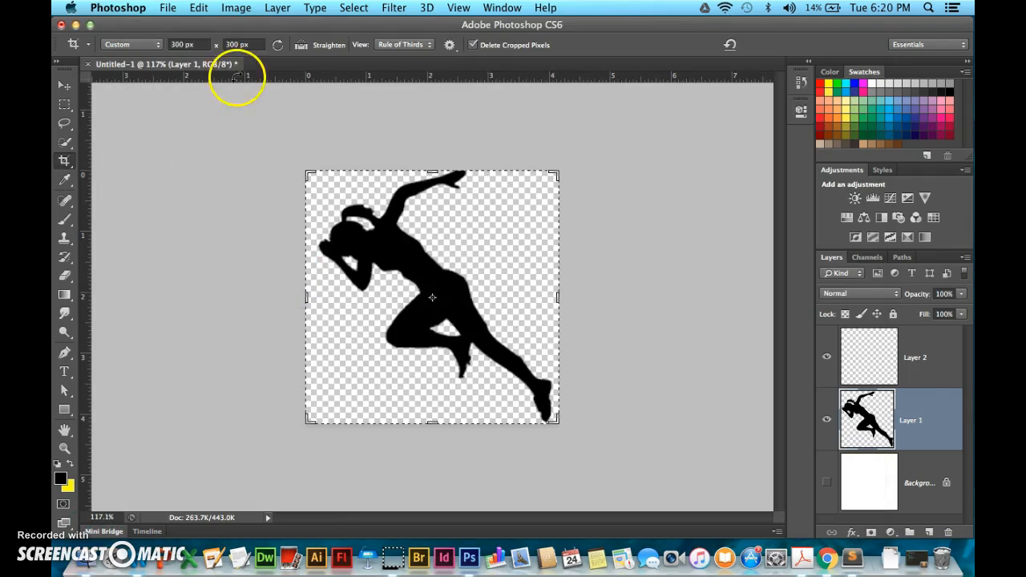
- Save the layered document as logo.psd in the final banner design folder with maximized compatibility, and close it
click(161, 9)
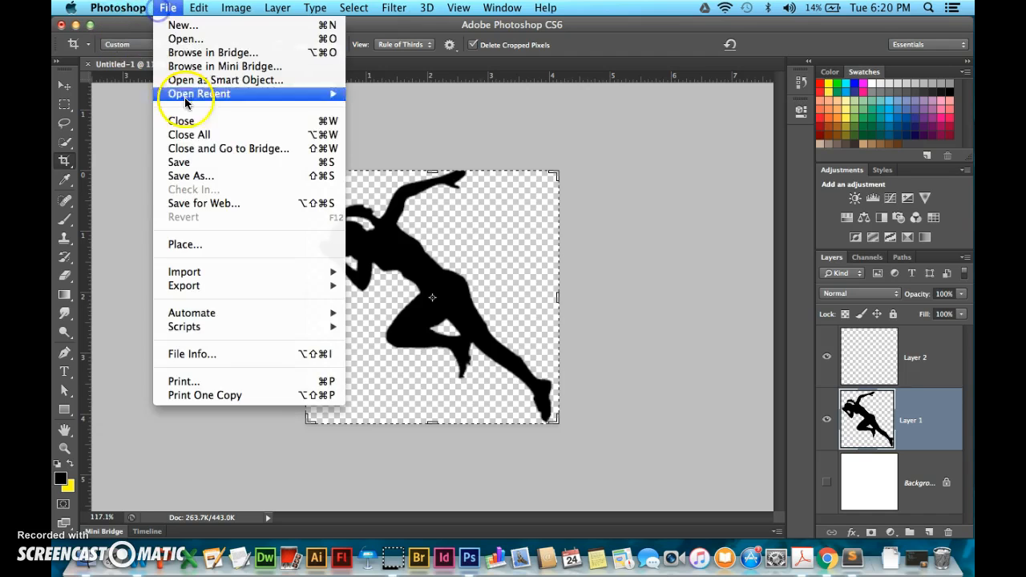
click(202, 176)
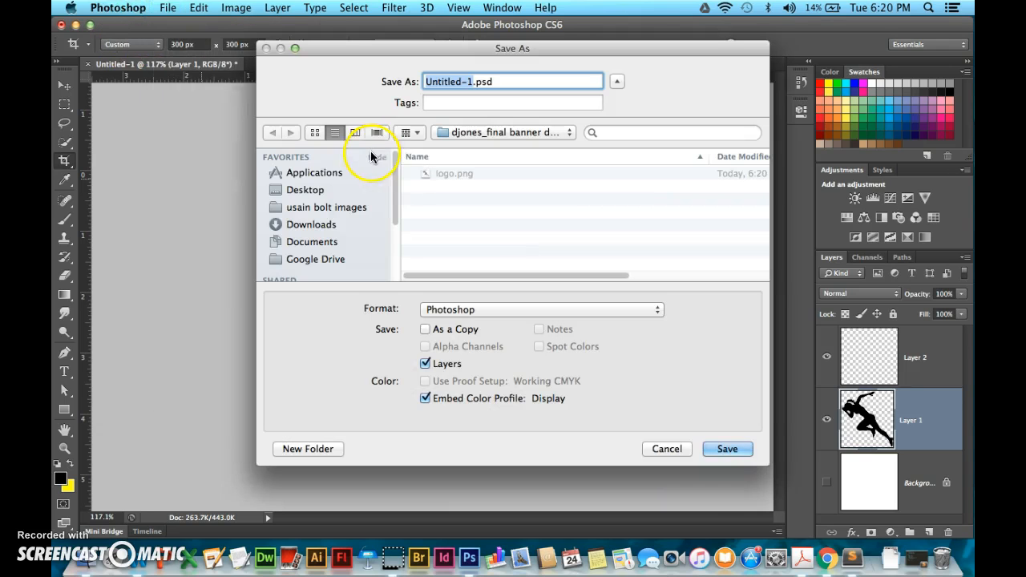
key(BackSpace)
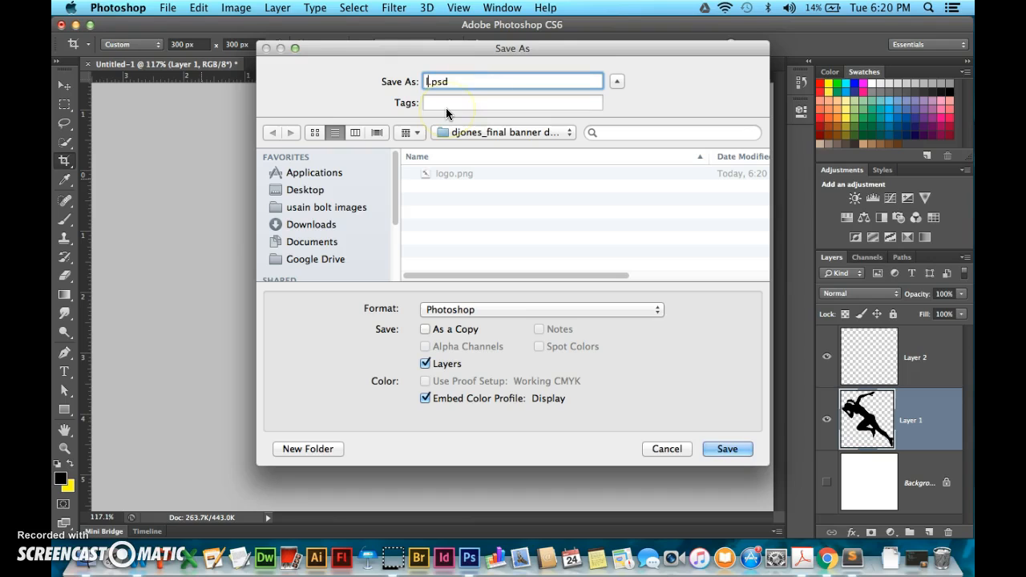
click(445, 83)
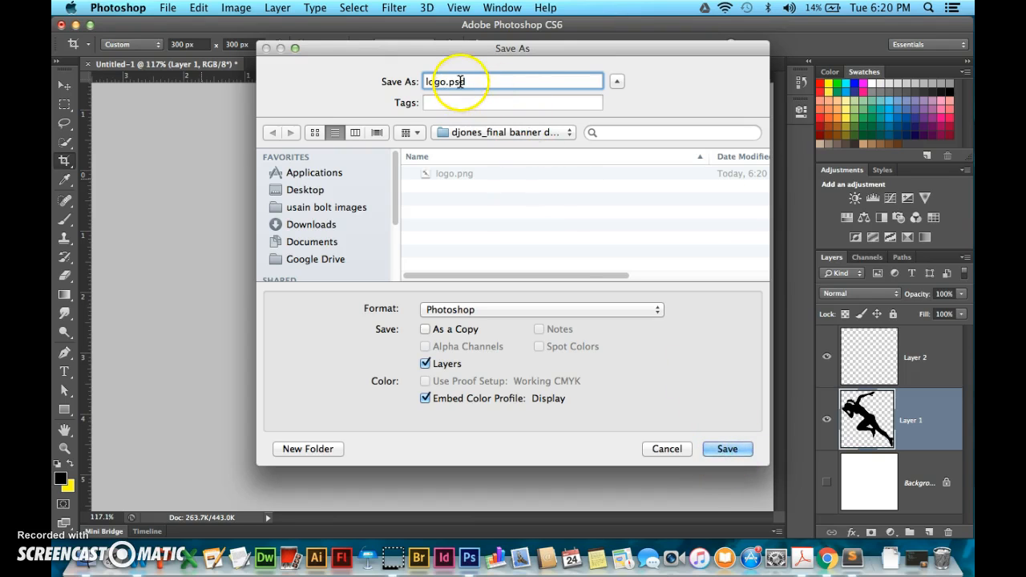
click(742, 449)
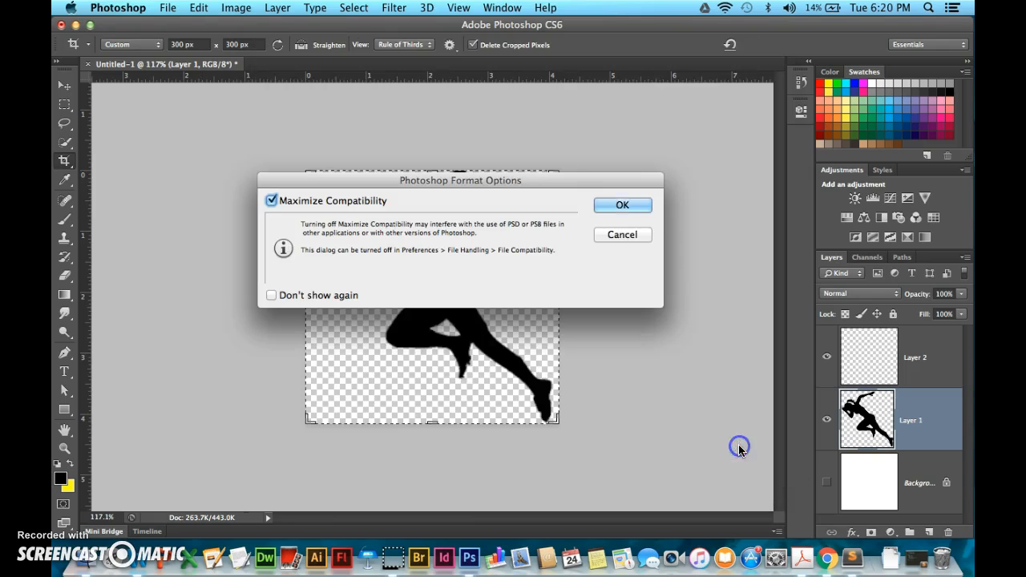
click(623, 205)
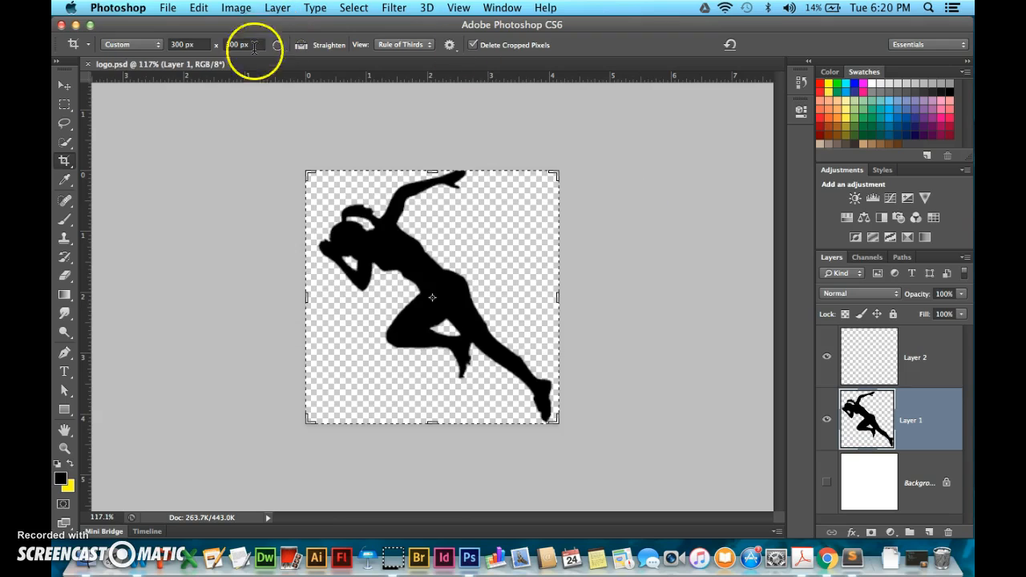
click(88, 64)
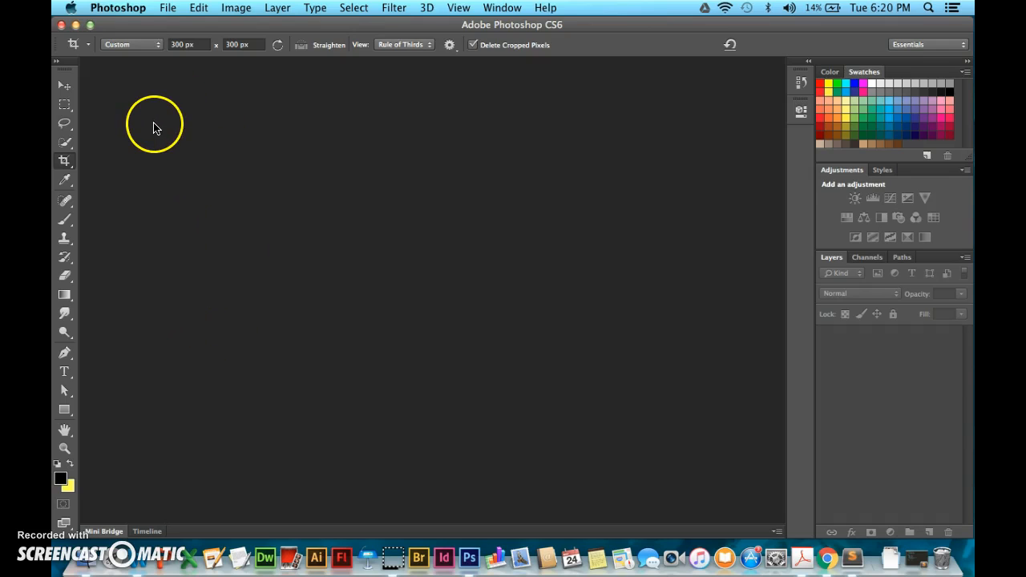
- Create a new document named banner text, 500 pixels wide and 200 pixels high, with a white background
click(167, 8)
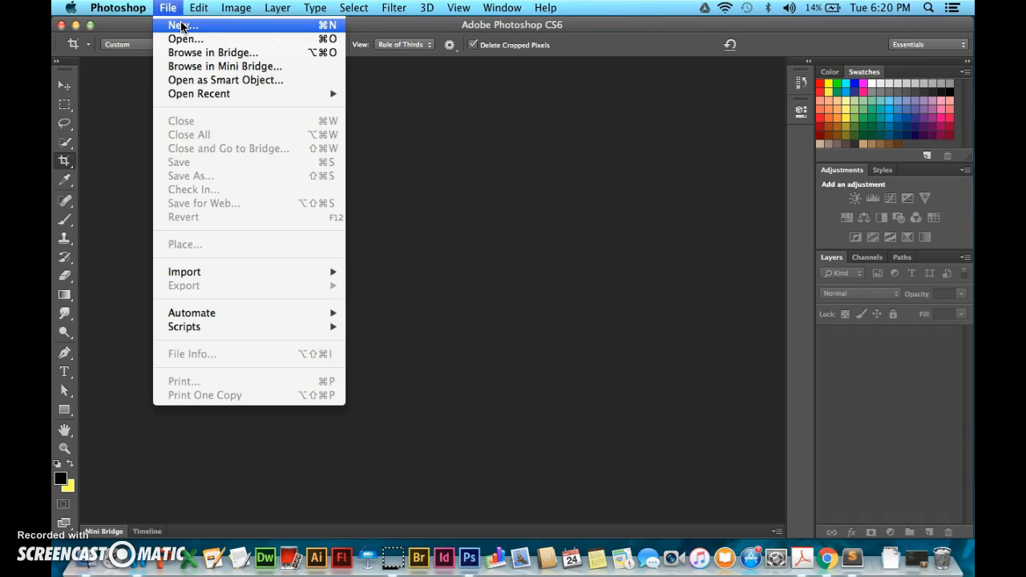
click(181, 26)
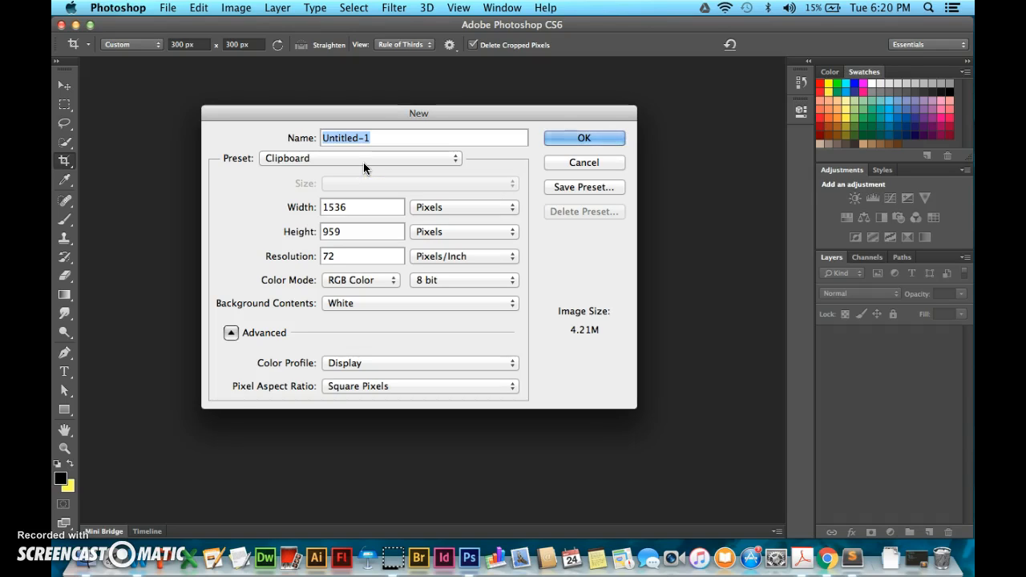
text(banner text)
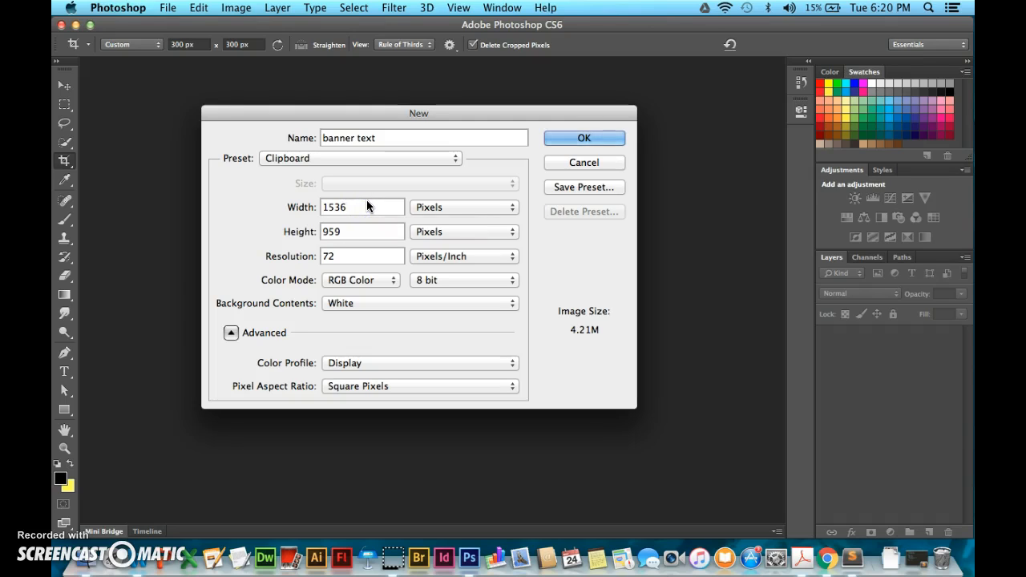
click(281, 206)
text(500)
key(Tab)
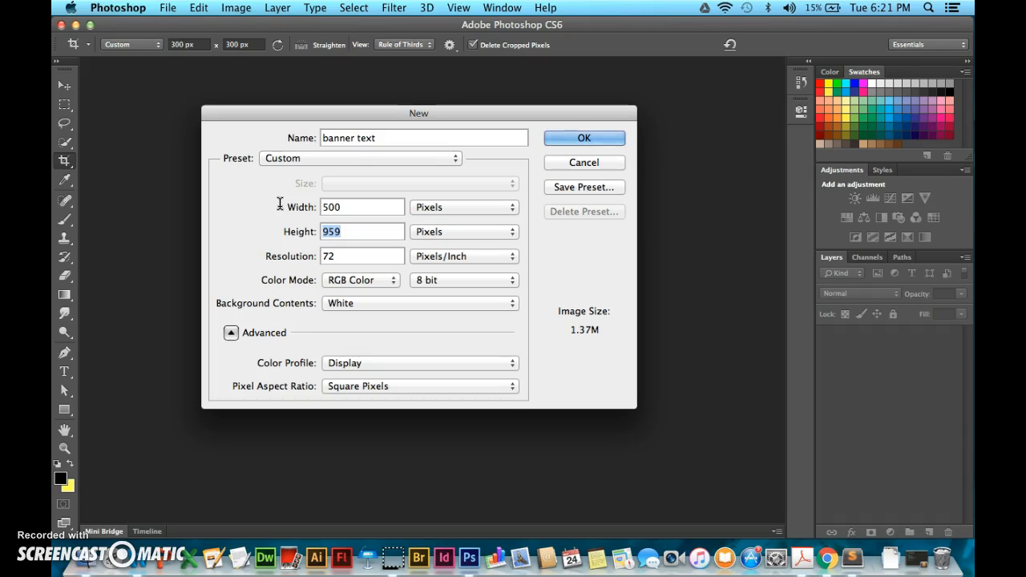
text(200)
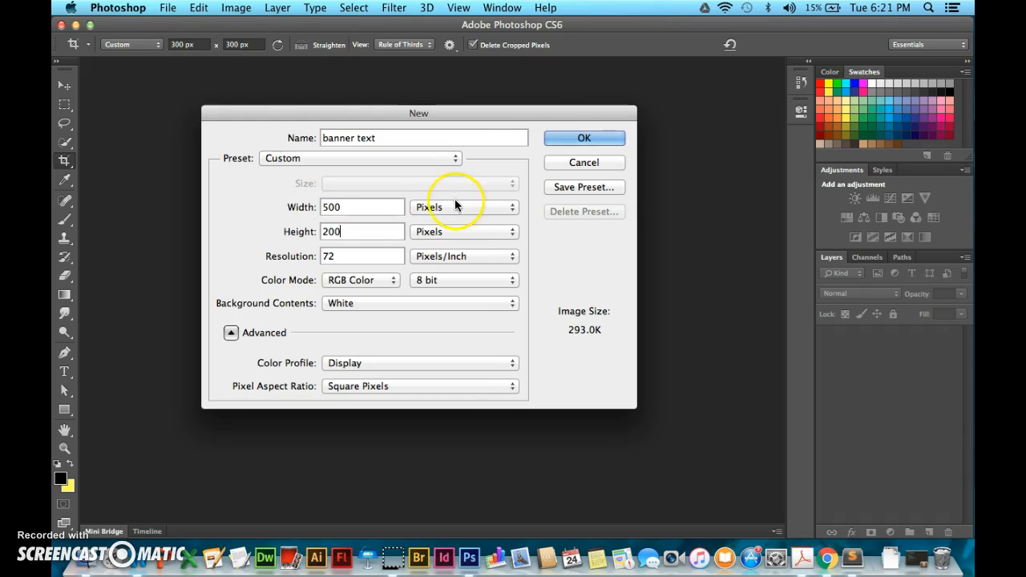
click(577, 138)
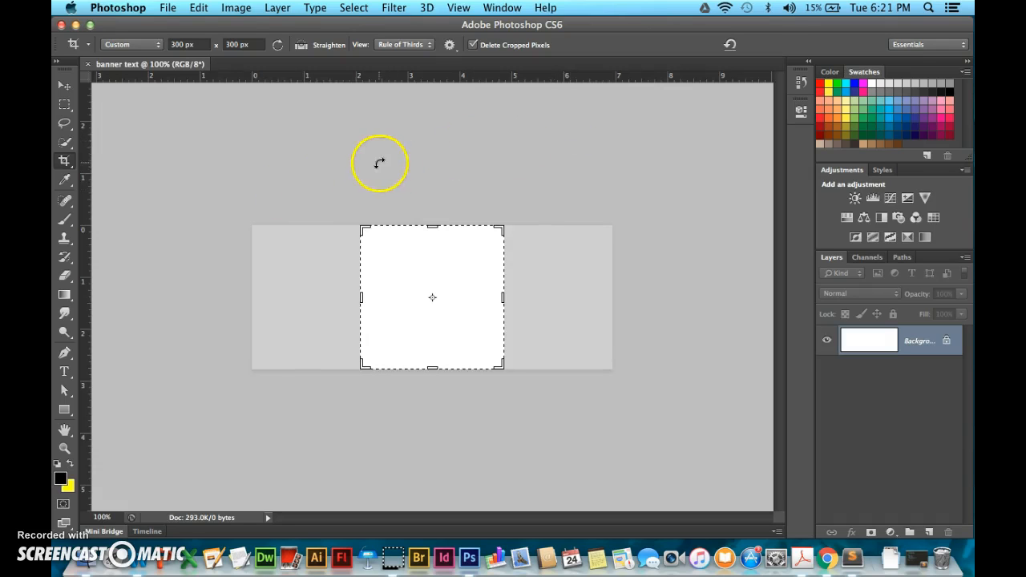
- Leave the Crop tool and add the text FastCompany on the white canvas with the Type tool
click(64, 85)
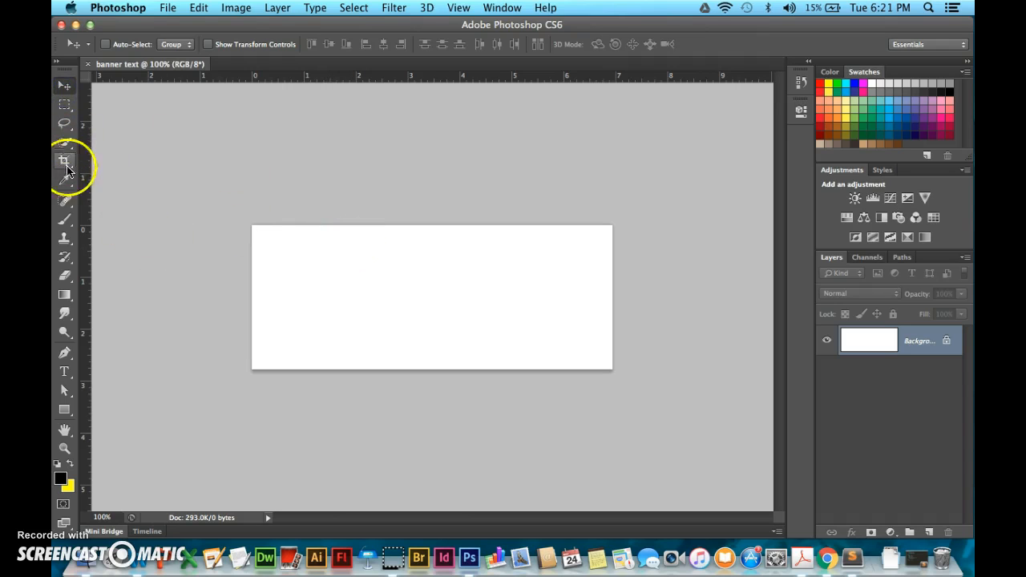
click(69, 375)
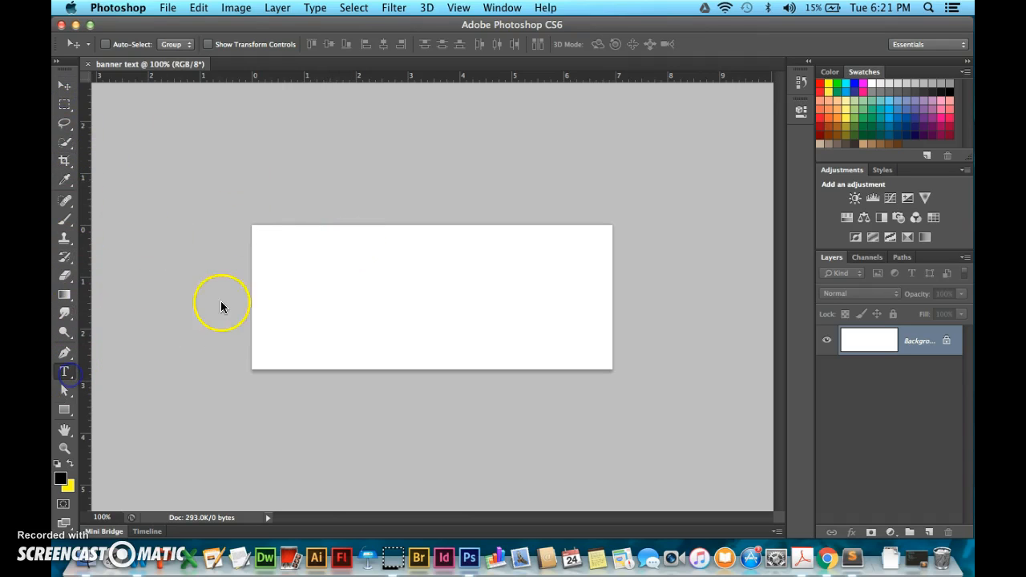
click(285, 276)
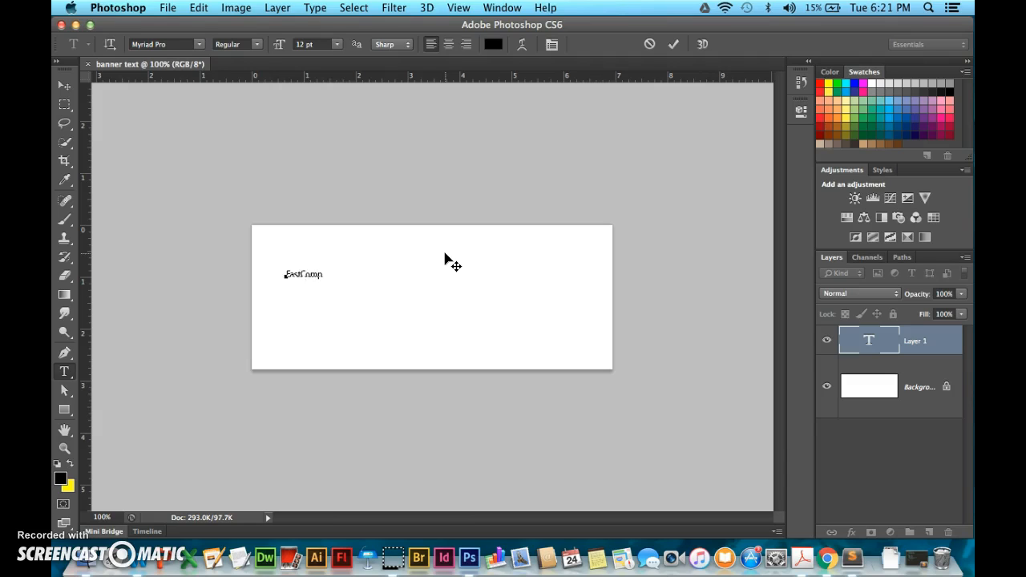
- Enlarge the FastCompany text to about 79 pt, center it on the canvas and commit the text layer
click(343, 282)
drag(343, 275, 248, 277)
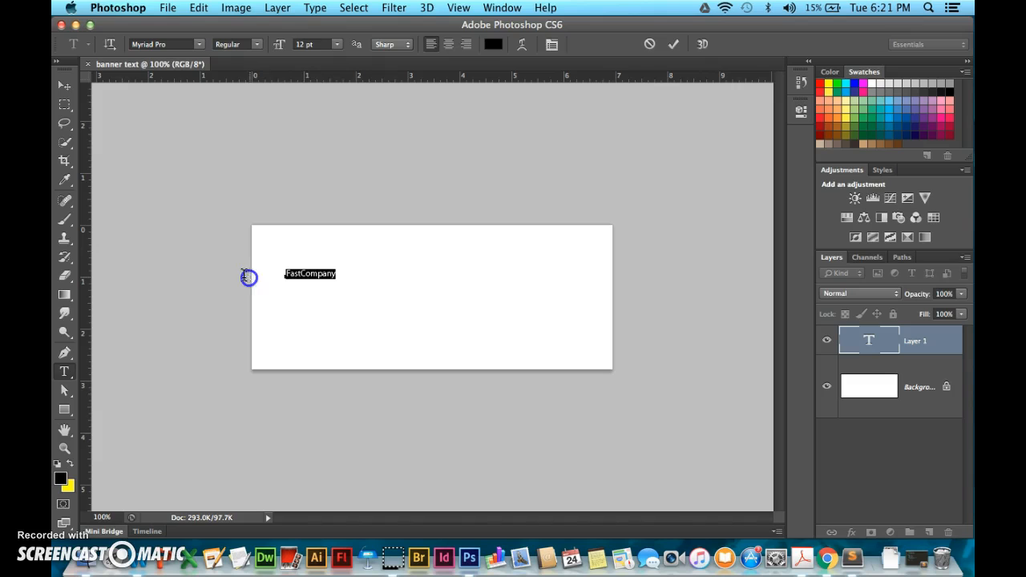
drag(281, 48, 332, 46)
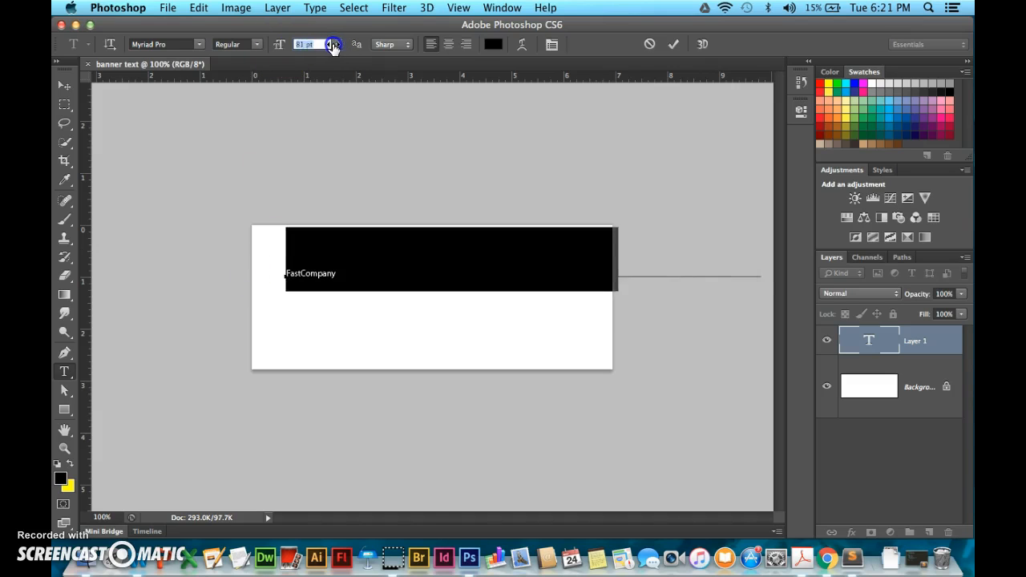
drag(453, 335, 407, 339)
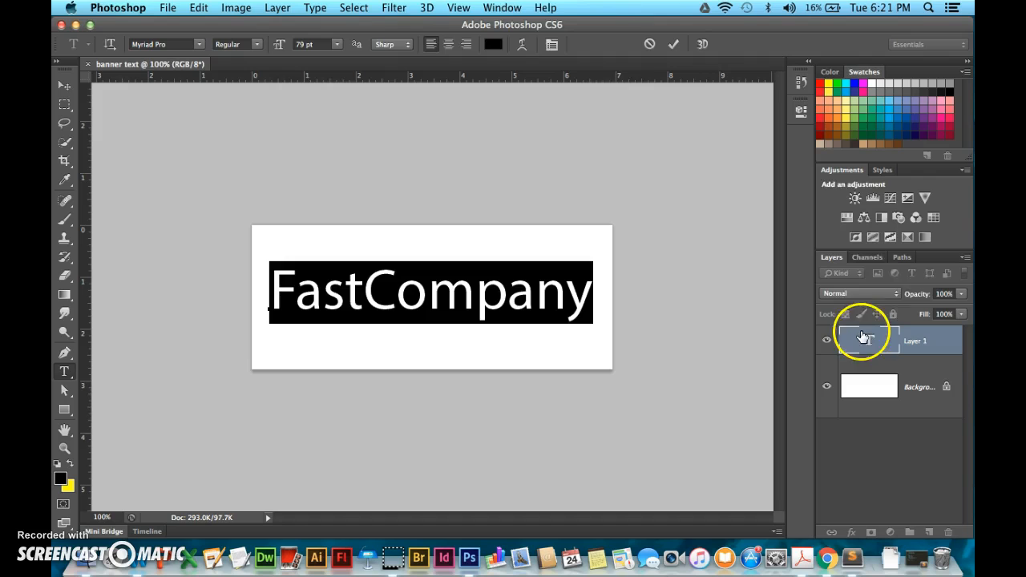
click(912, 339)
- Change the font of the whole FastCompany text to Nimrod
double_click(886, 343)
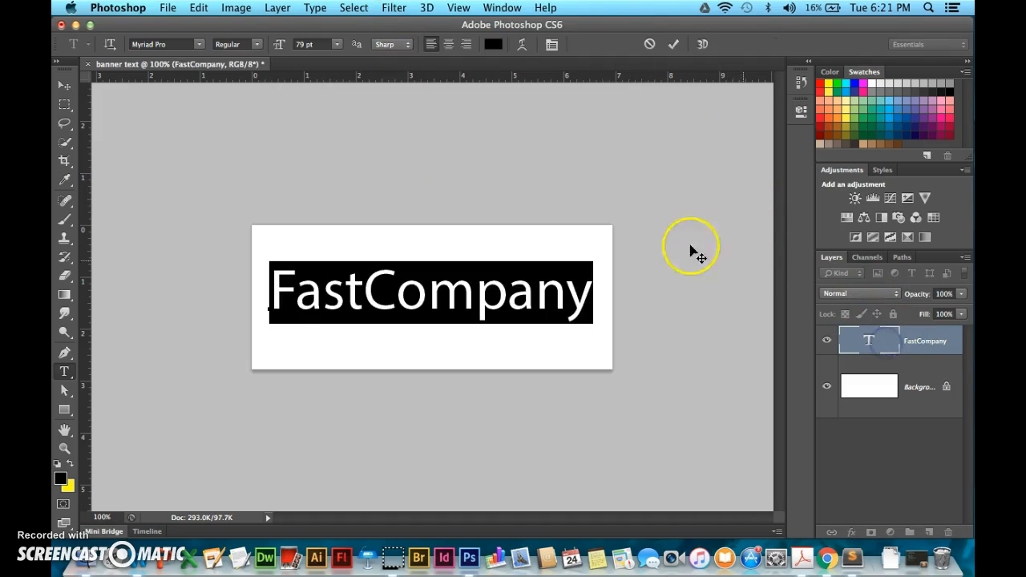
click(188, 45)
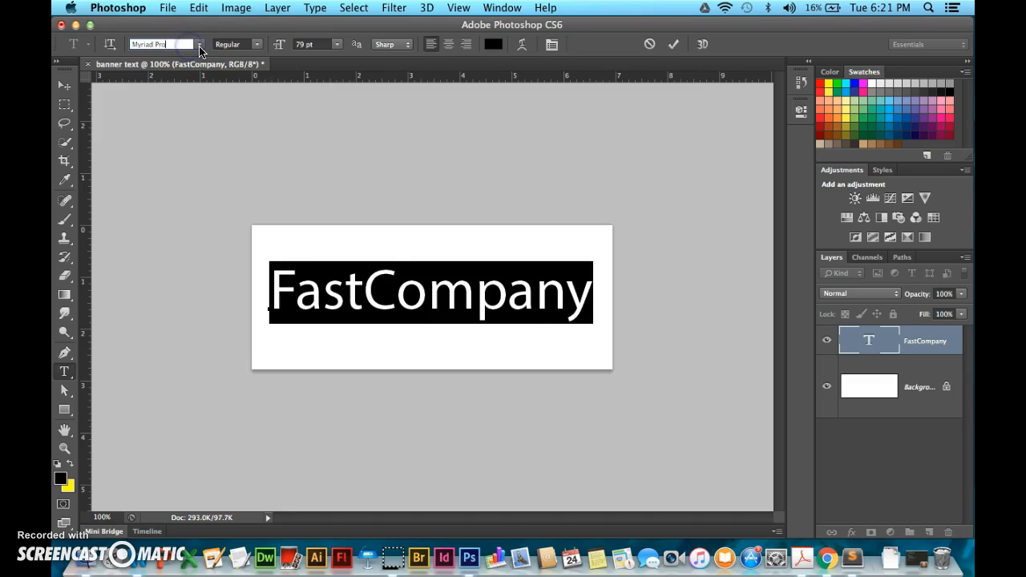
key(Down)
key(Down)
key(Down)
key(Down)
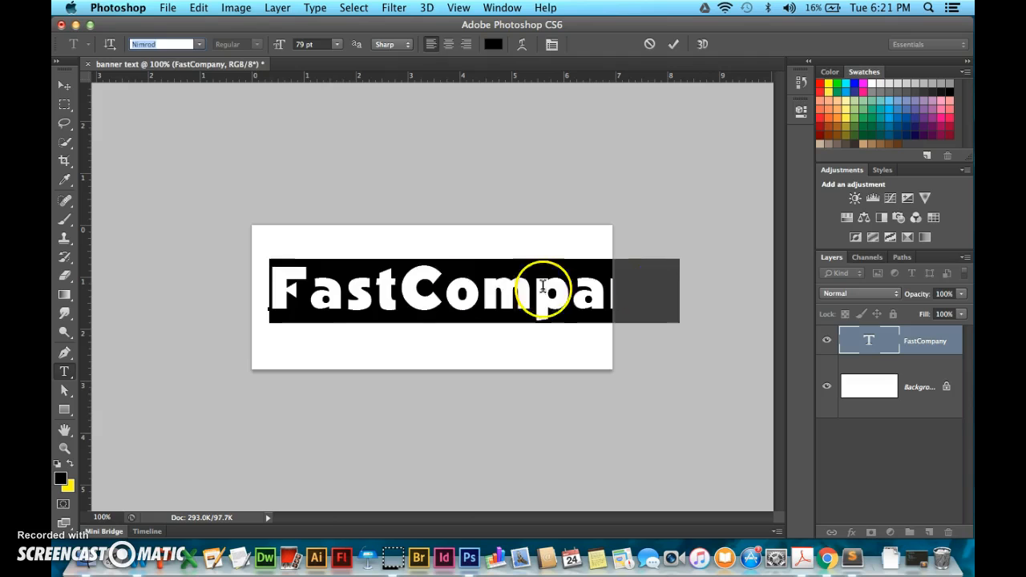
- Color the word Company red and shift the whole text slightly left on the canvas
click(473, 291)
drag(400, 291, 669, 291)
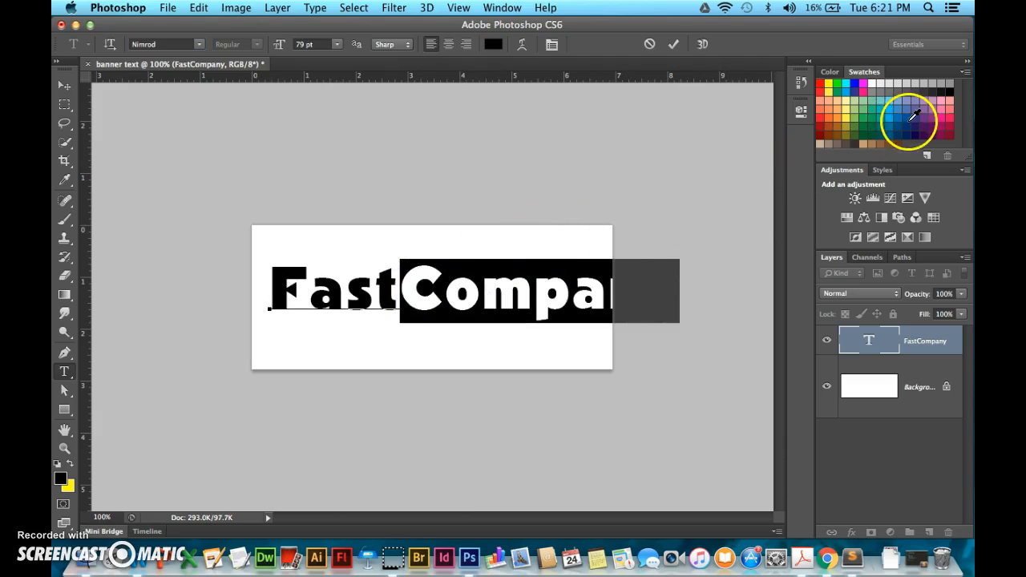
click(821, 114)
click(437, 291)
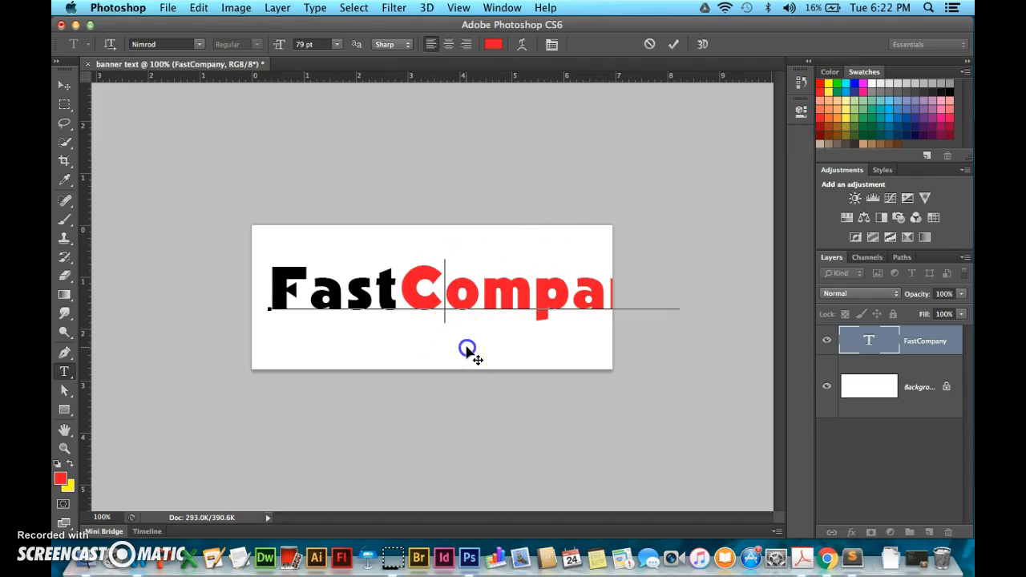
drag(467, 351, 445, 353)
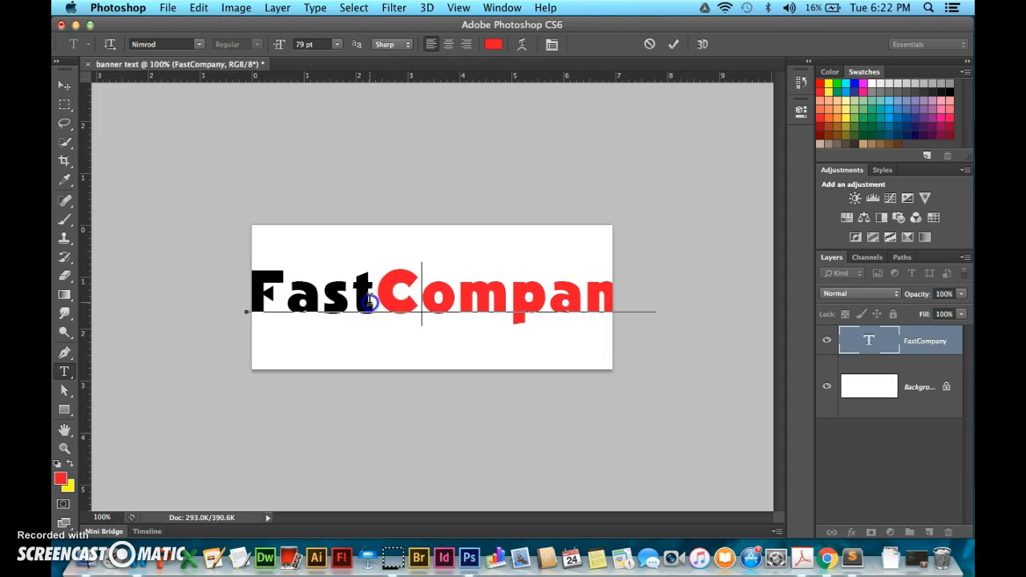
- Commit the text edit and duplicate the FastCompany text layer
drag(370, 301, 230, 297)
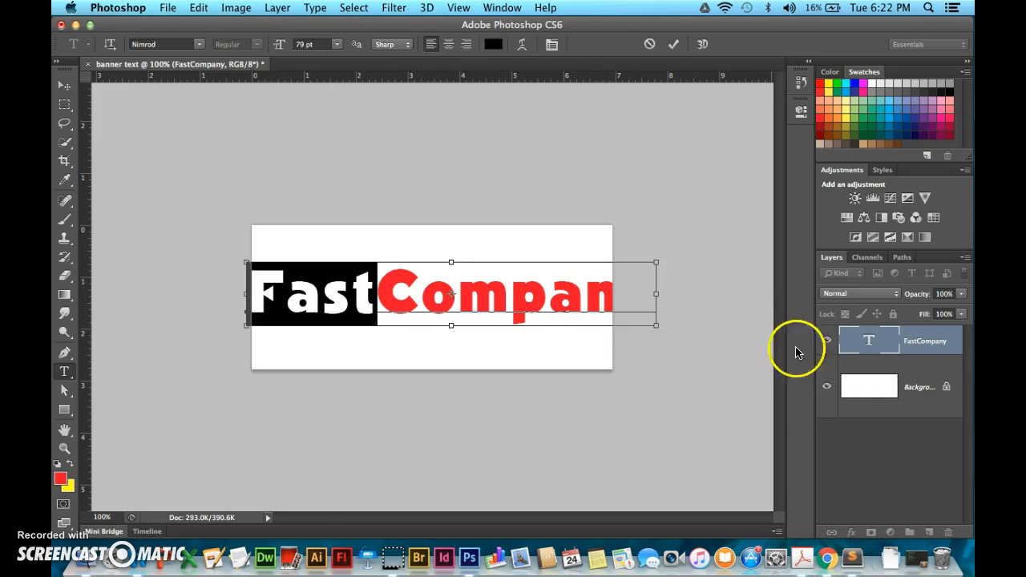
click(917, 369)
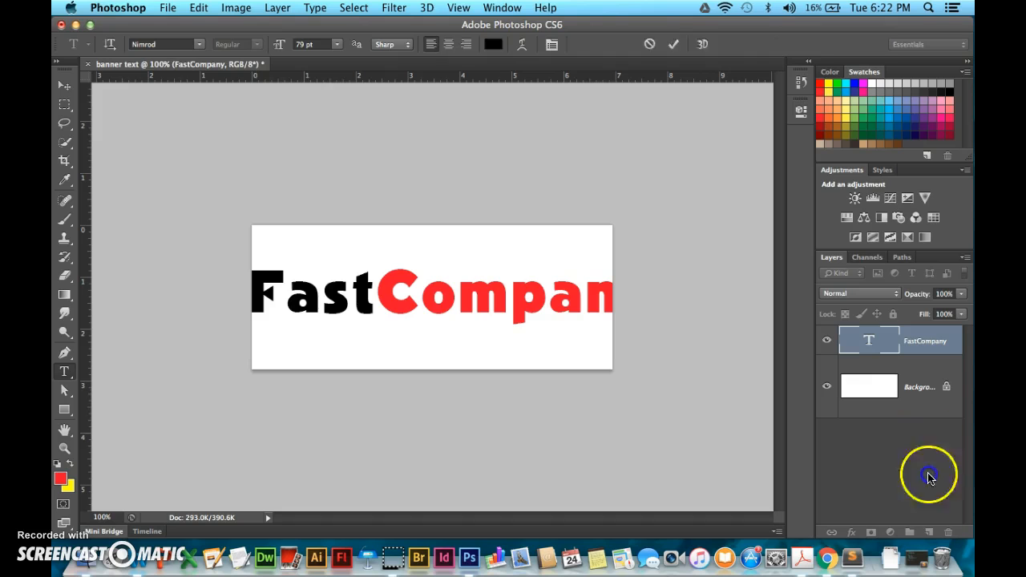
drag(922, 363, 930, 532)
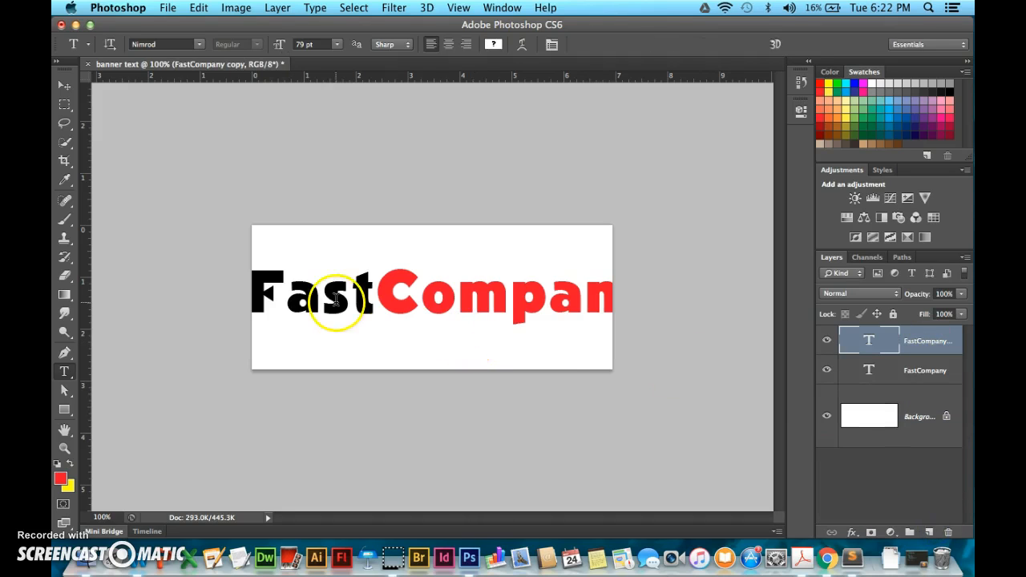
- Replace the word Fast in the duplicated text layer with spaces and align its Company over the original word
drag(367, 298, 259, 301)
key(BackSpace)
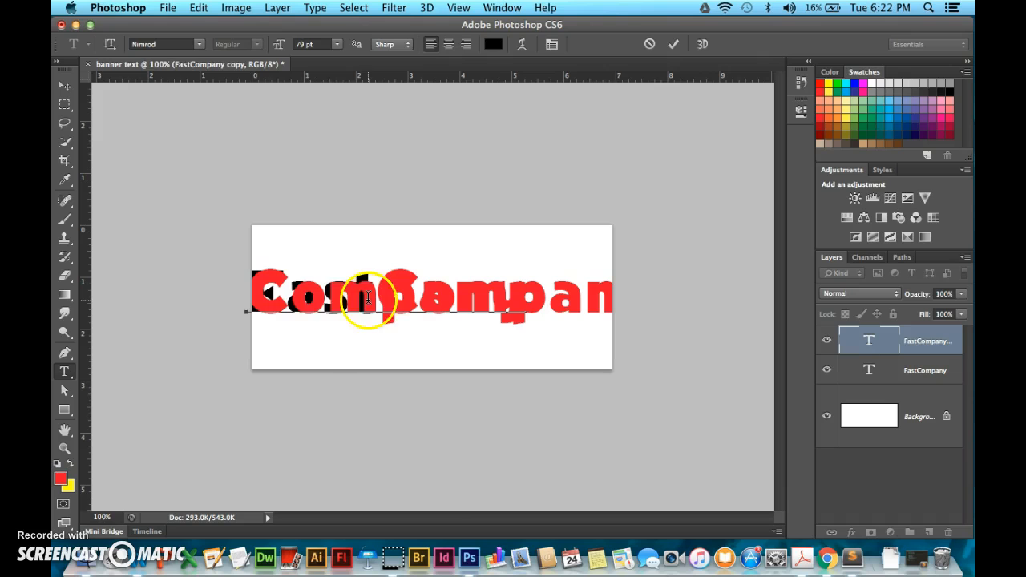
text(Fast)
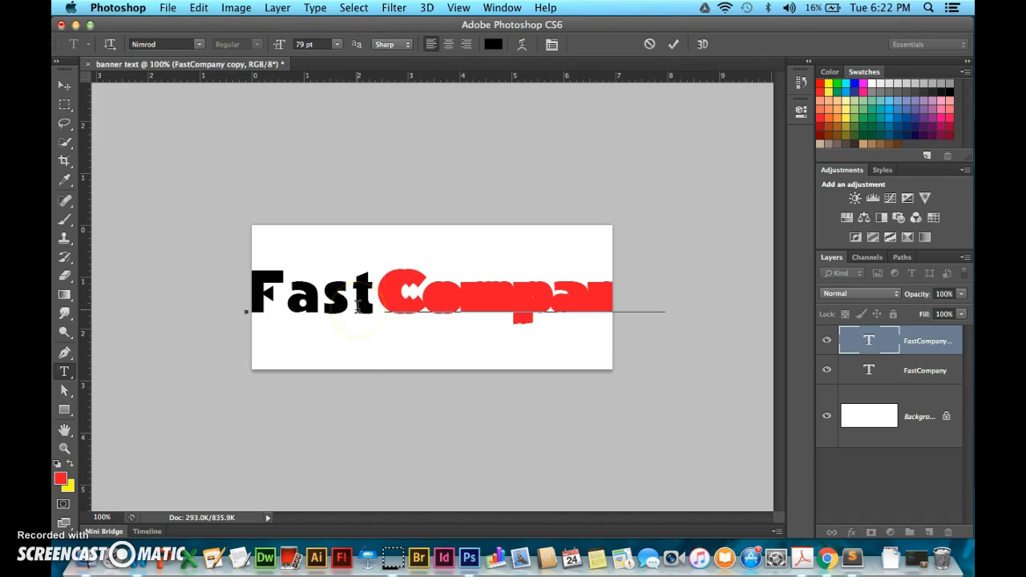
key(BackSpace)
key(BackSpace)
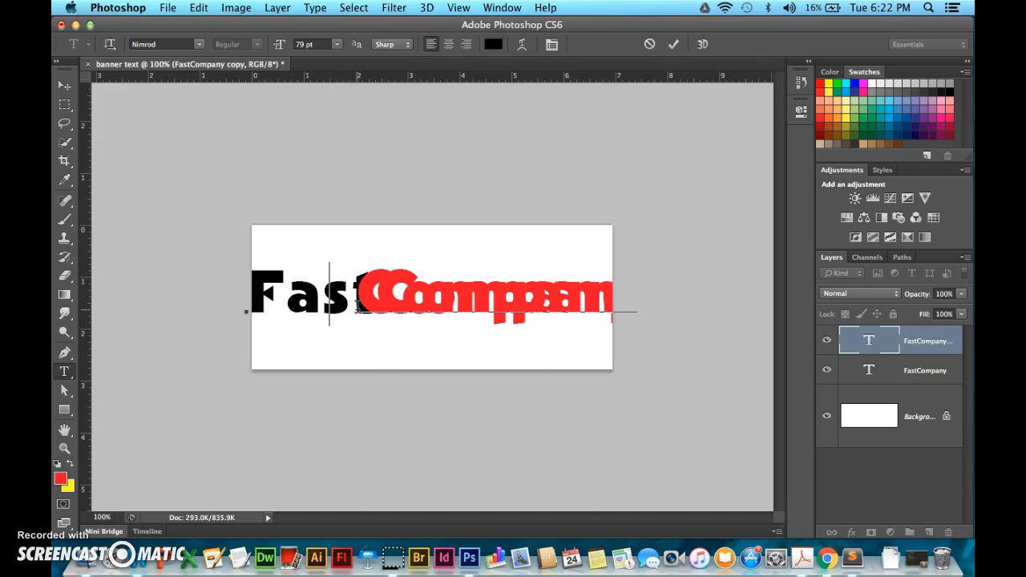
mouse_move(437, 356)
mouse_down()
mouse_move(471, 356)
mouse_move(455, 360)
mouse_up()
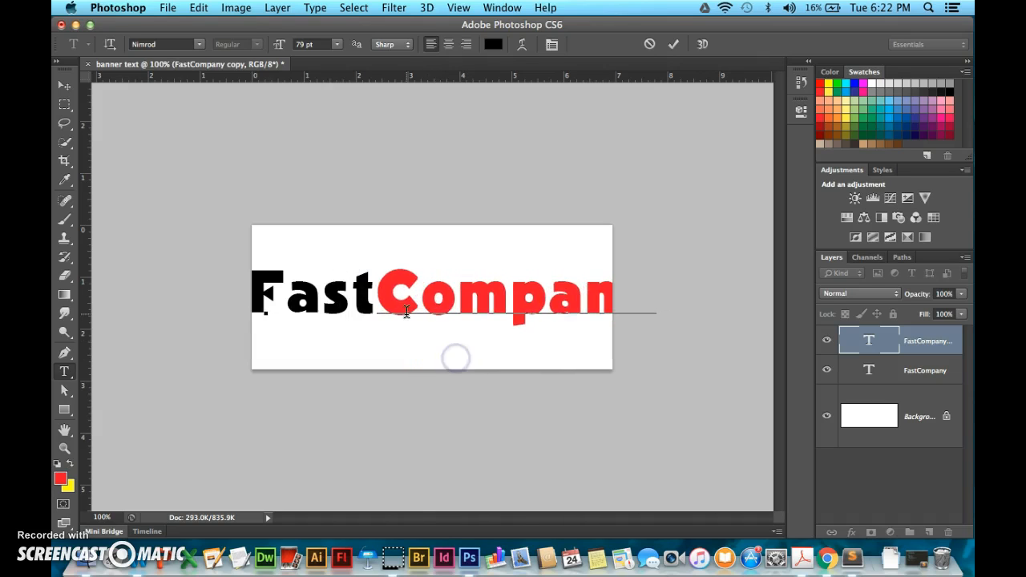
drag(373, 297, 261, 294)
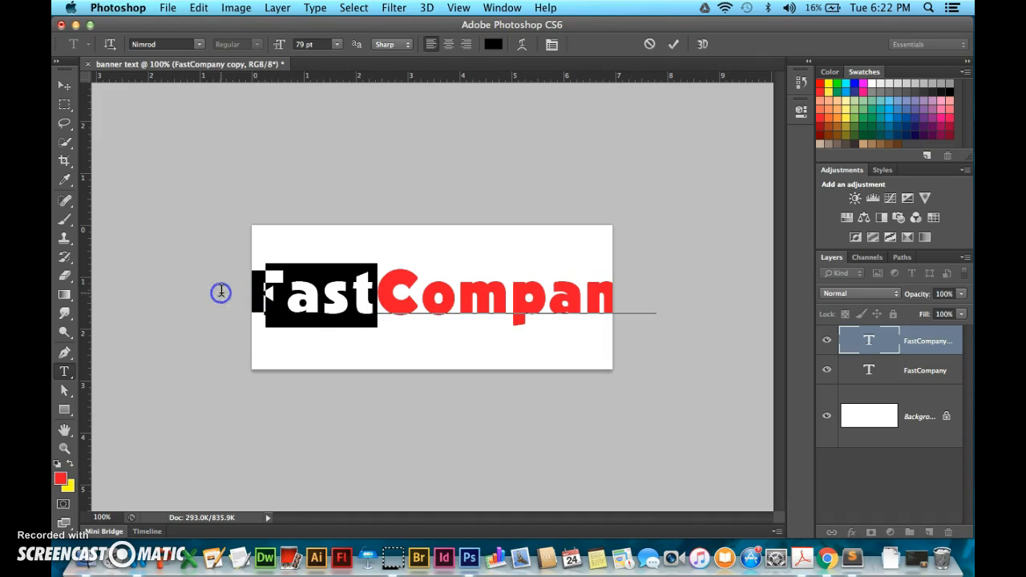
click(307, 293)
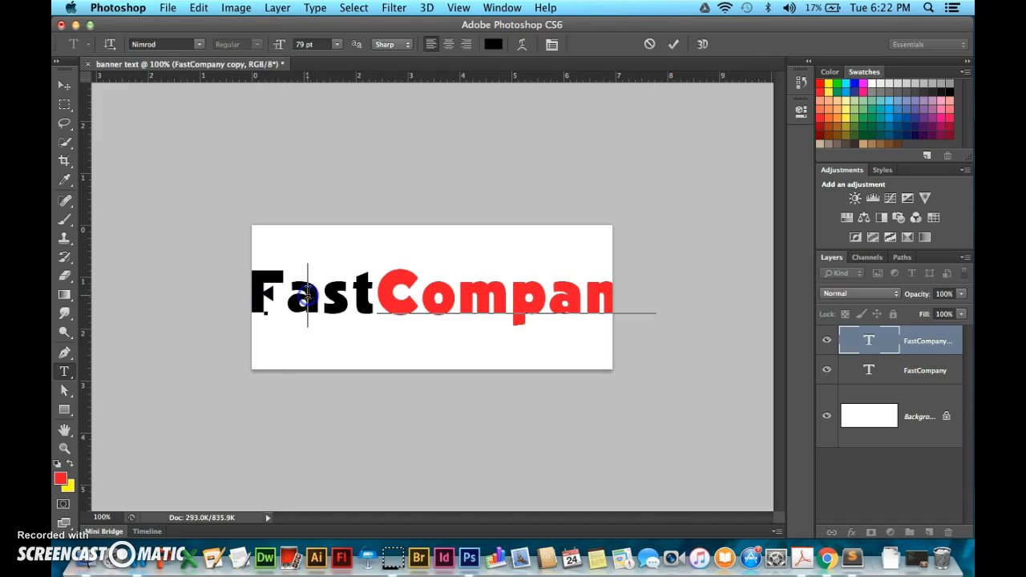
- Commit the duplicate's text and try to delete the word Company from the original FastCompany layer
click(921, 355)
click(909, 365)
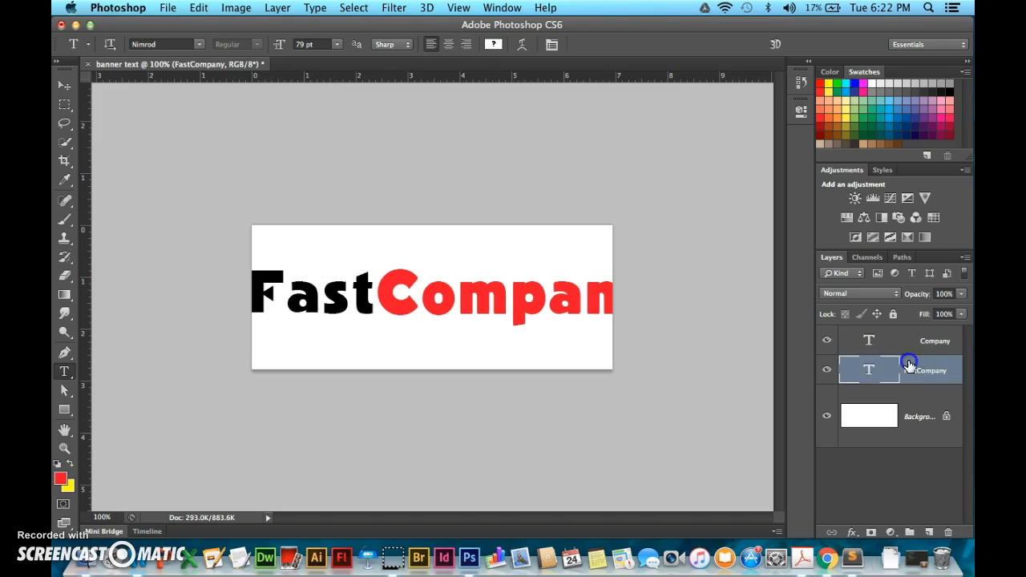
drag(376, 293, 654, 293)
key(BackSpace)
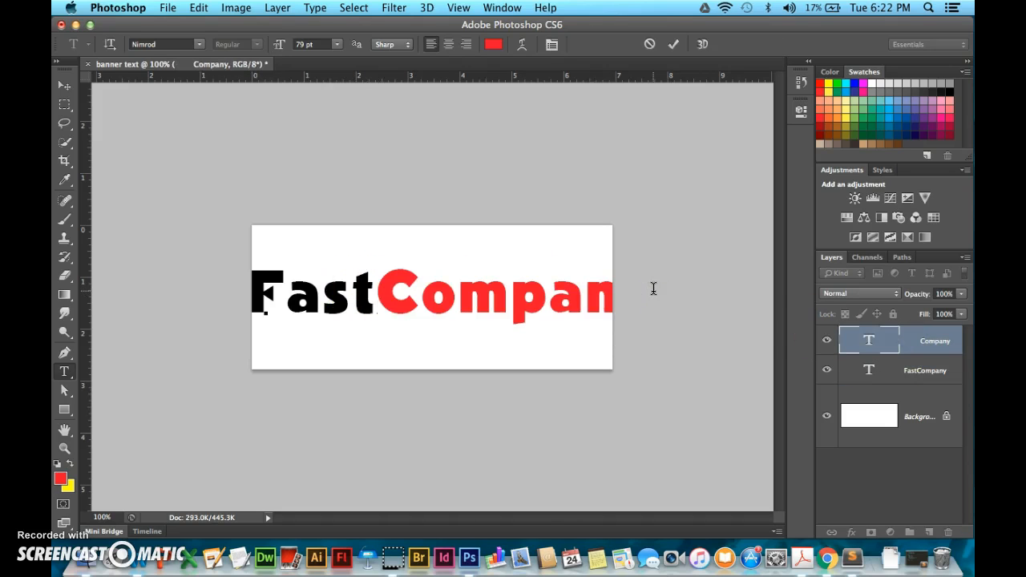
- Scale both text layers together to about 85.7% so FastCompany fits within the canvas width
click(881, 371)
shift+click(895, 371)
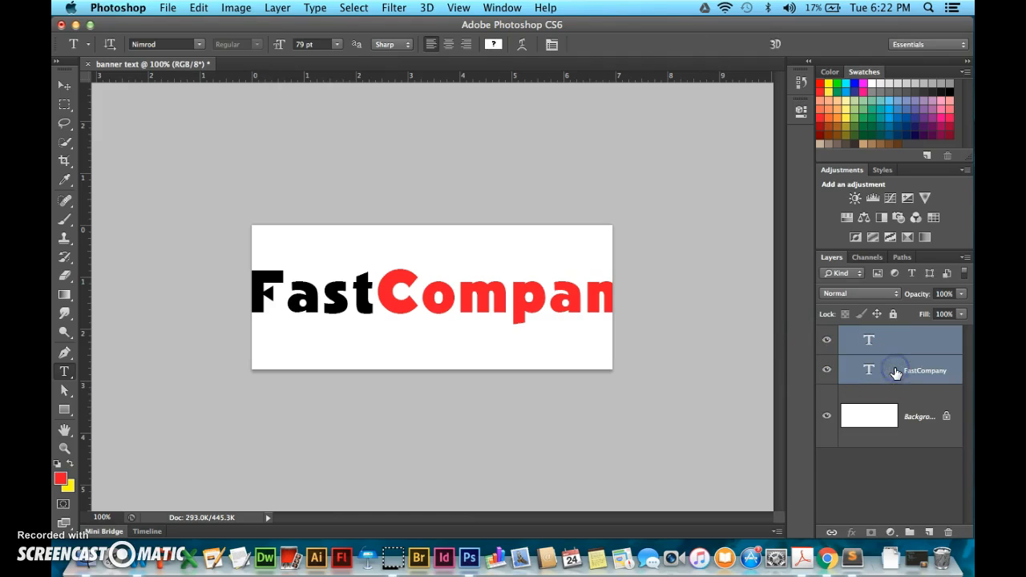
key(super+t)
drag(649, 325, 554, 302)
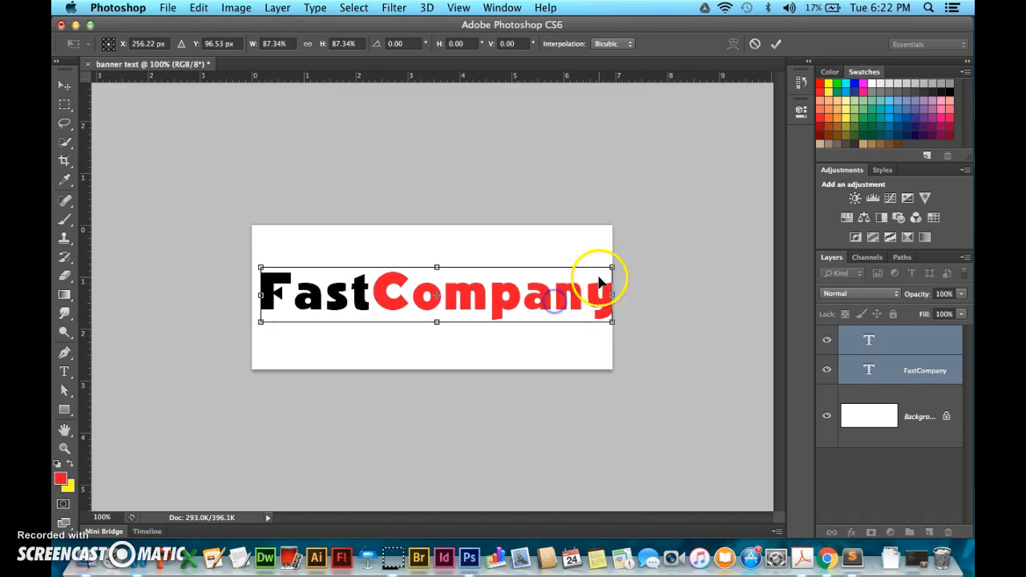
drag(611, 268, 606, 269)
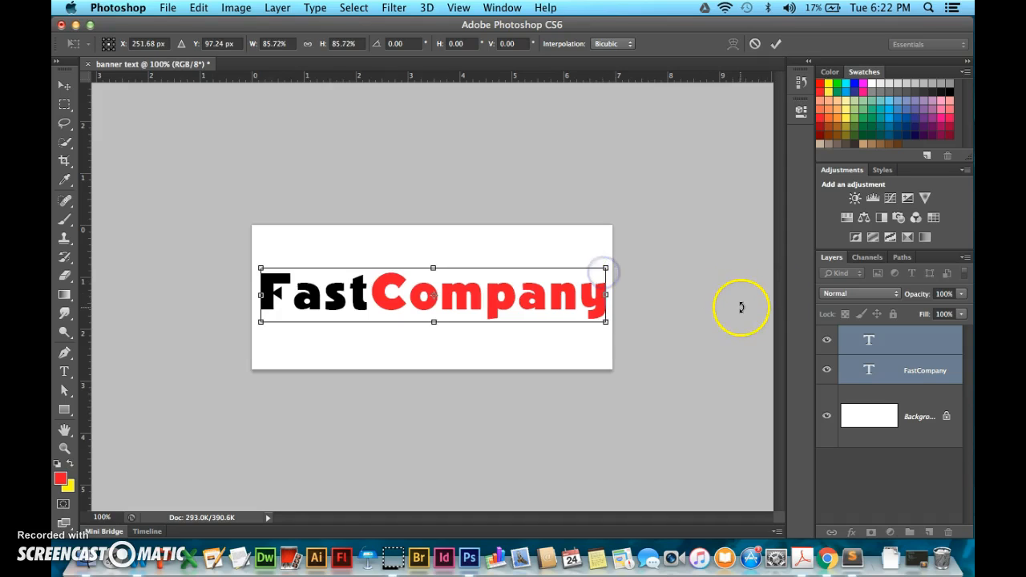
key(Return)
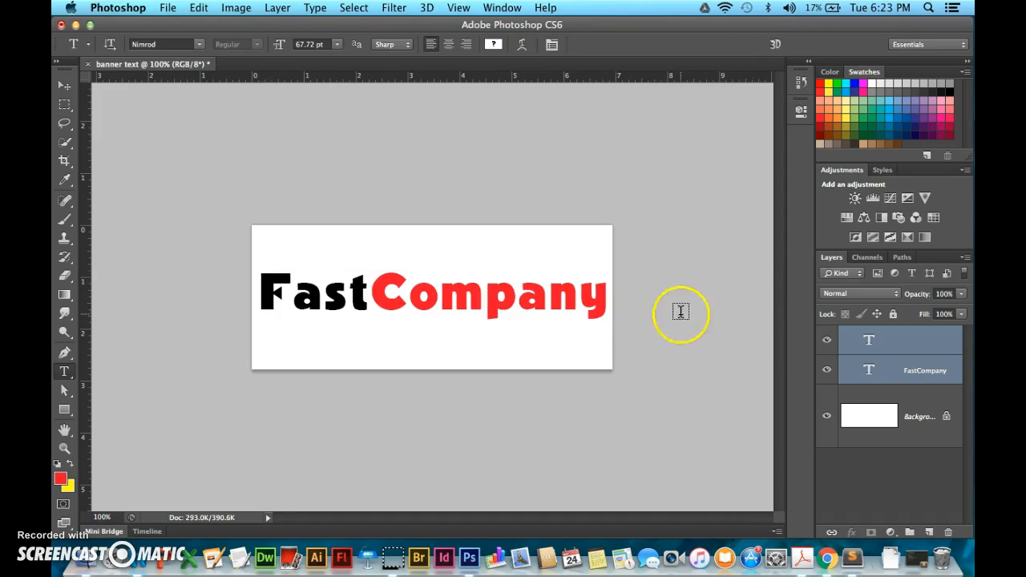
- Toggle the visibility of the FastCompany layer to check its content, and delete the word Fast from it
click(927, 343)
click(926, 369)
click(827, 367)
click(827, 367)
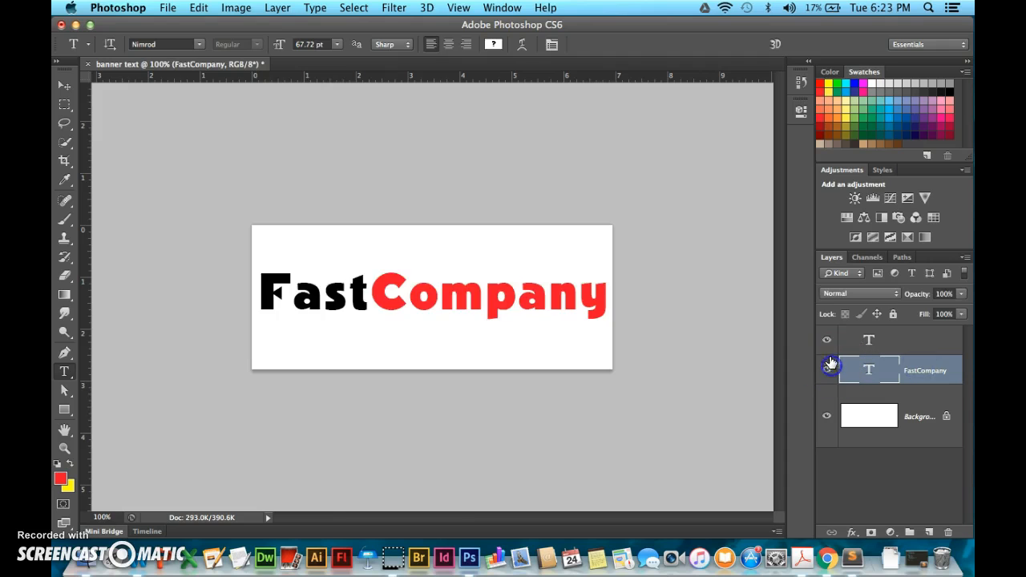
double_click(878, 376)
click(928, 369)
drag(369, 298, 218, 297)
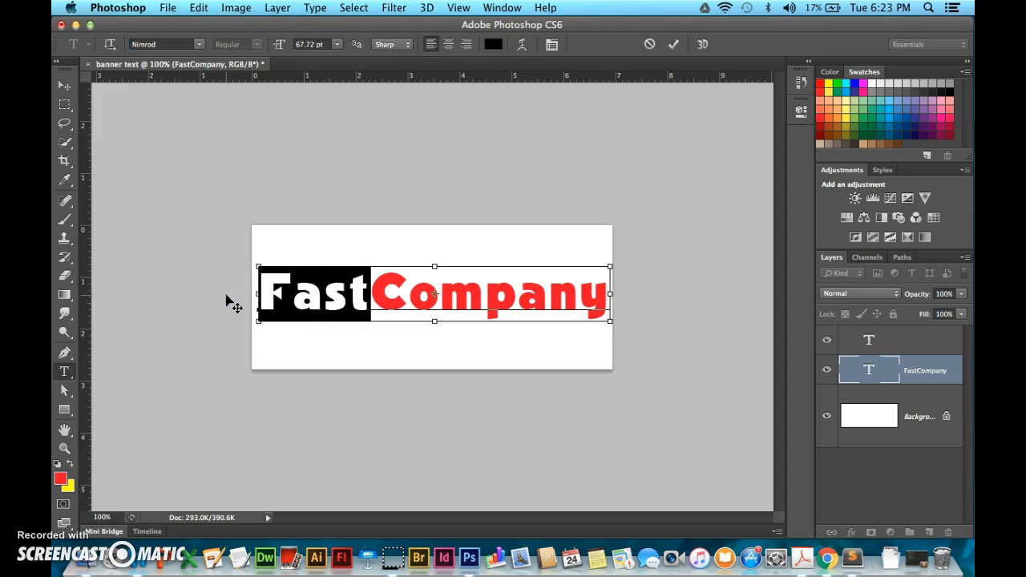
key(BackSpace)
click(871, 339)
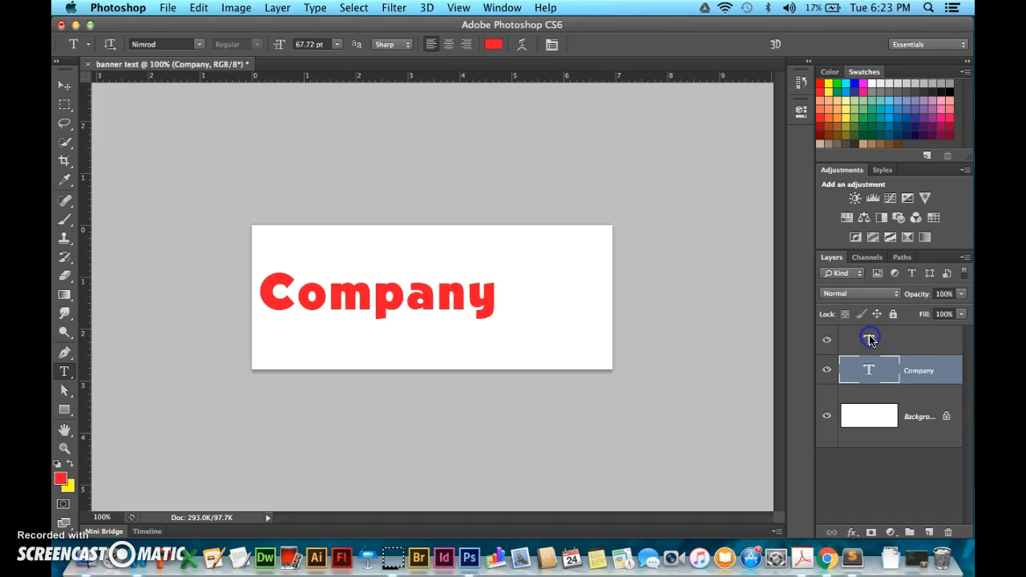
click(870, 339)
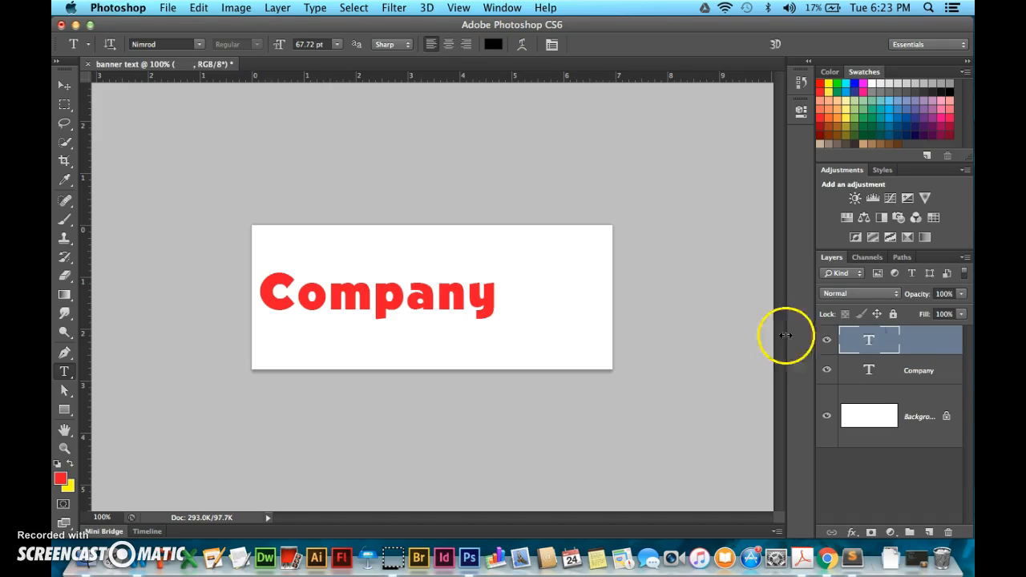
right_click(922, 342)
click(921, 343)
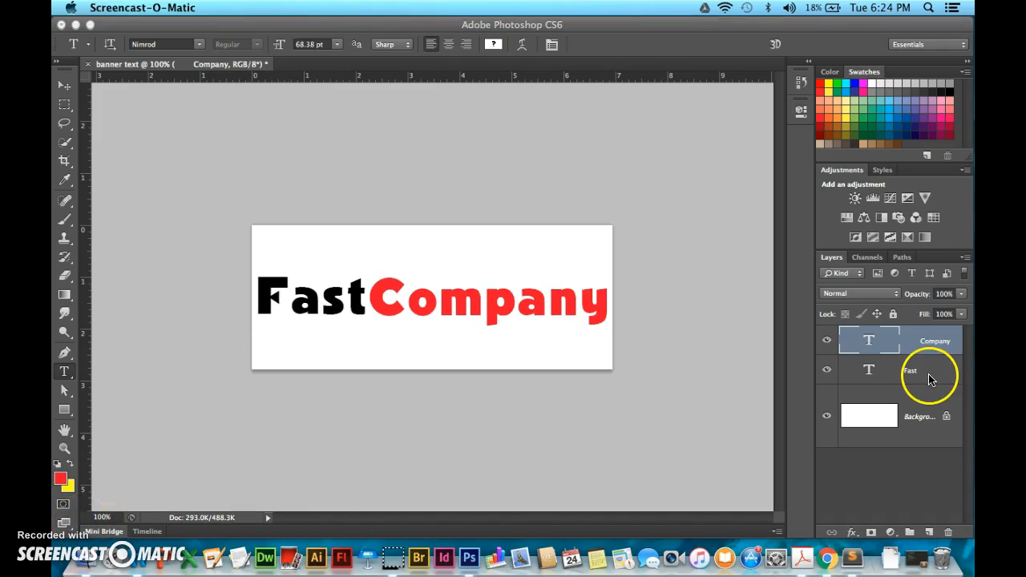
- Add a red 2 px outside Stroke layer style to the Fast text layer
double_click(929, 380)
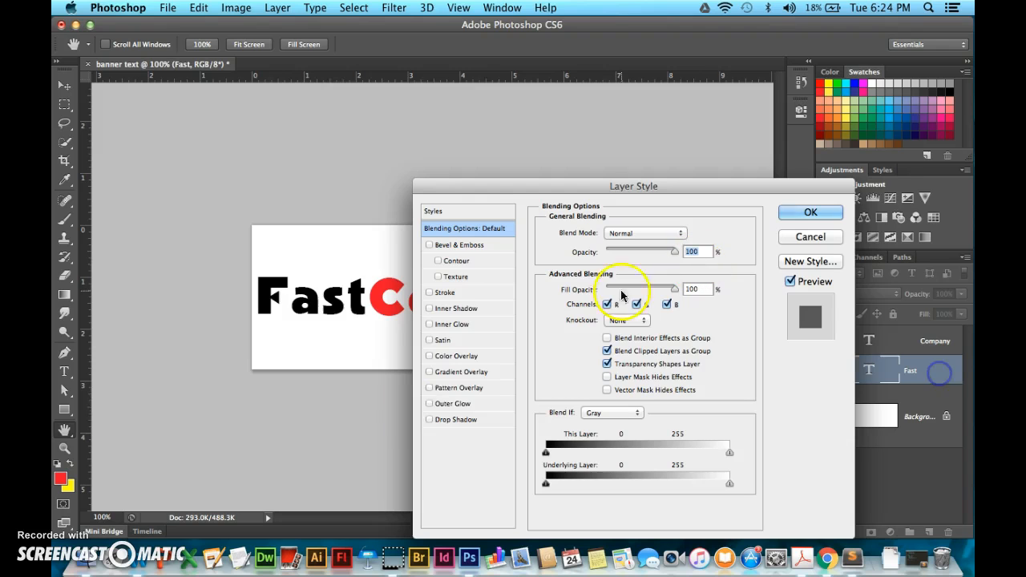
click(446, 292)
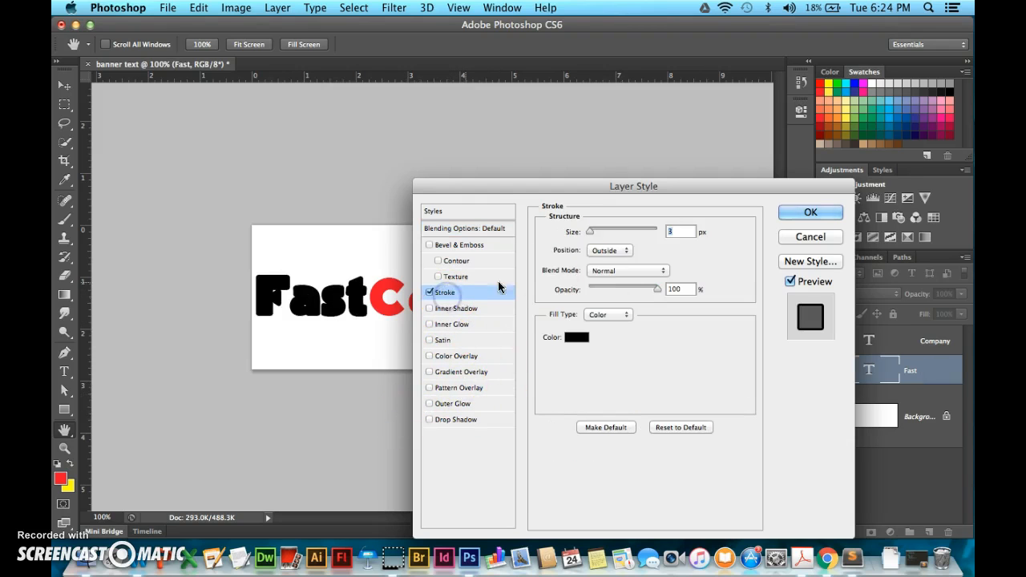
click(576, 337)
click(262, 319)
click(408, 272)
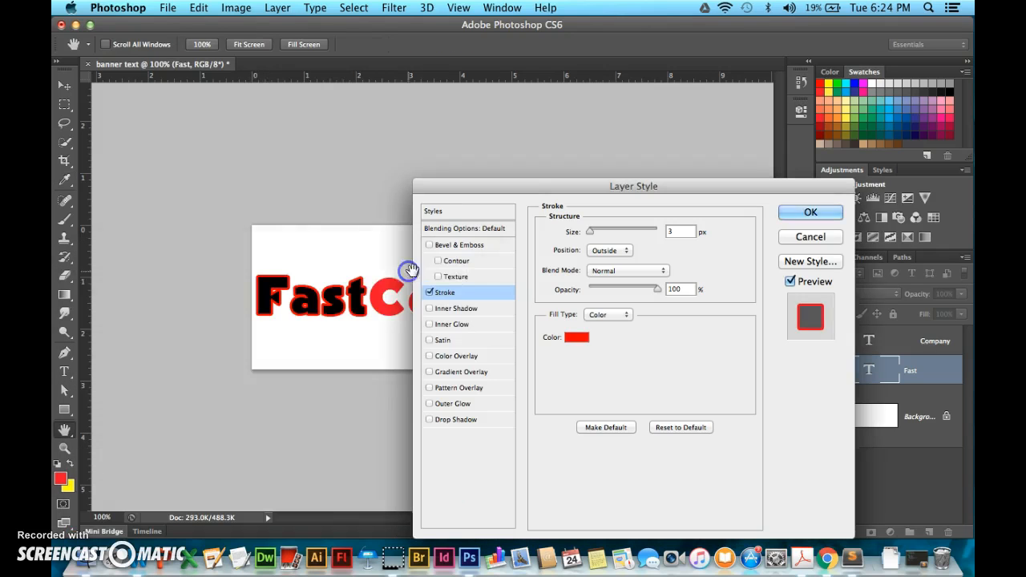
drag(590, 231, 589, 235)
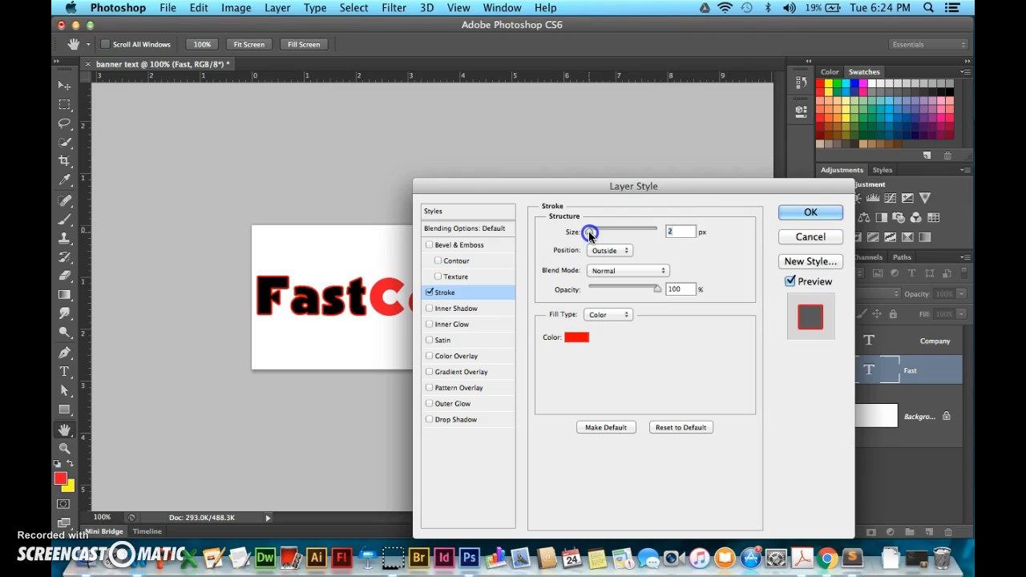
click(810, 212)
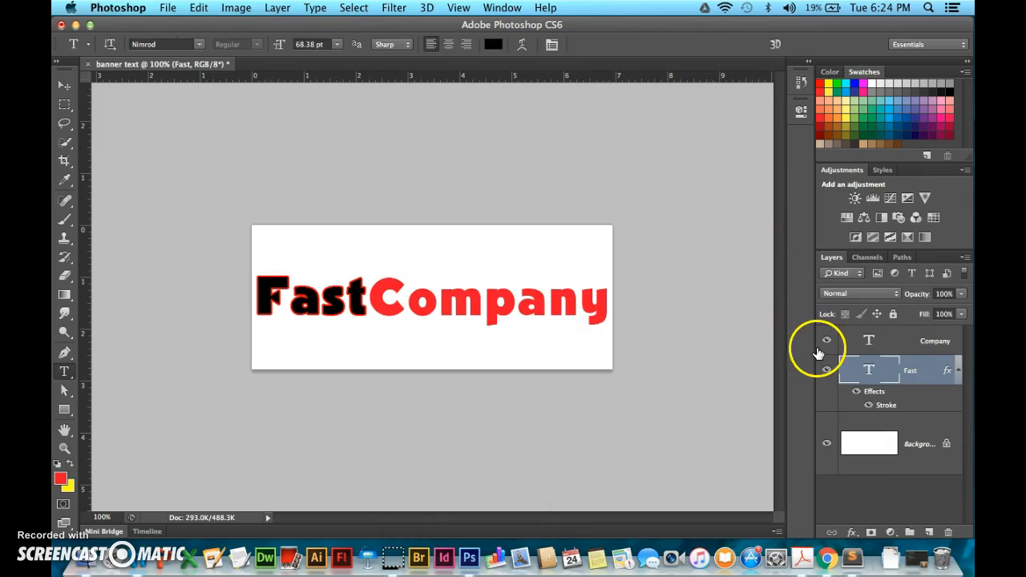
- Skew the Fast and Company layers together horizontally by about -33.8° for a forward slant, and apply the transform
shift+click(905, 342)
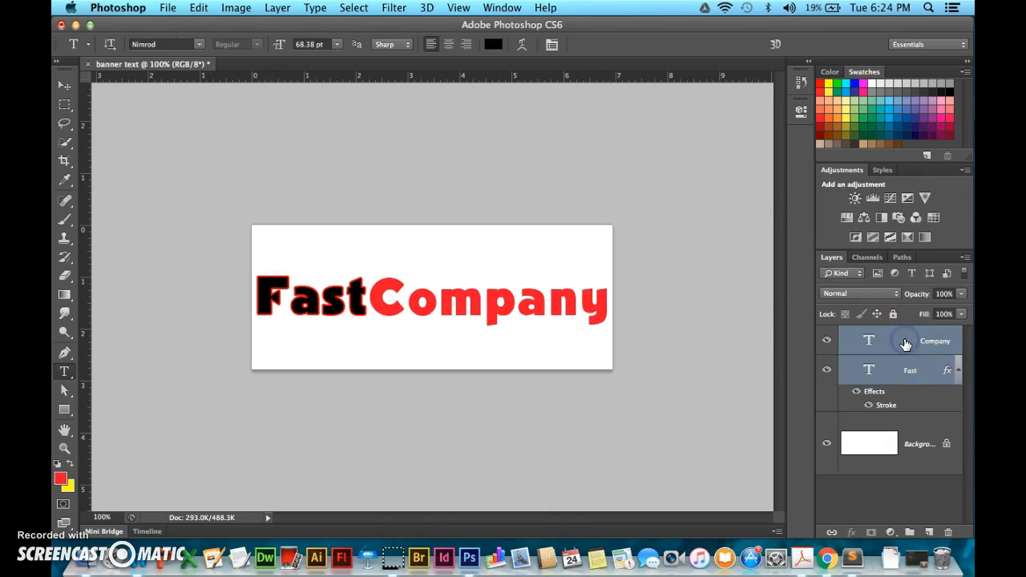
key(super+t)
right_click(511, 320)
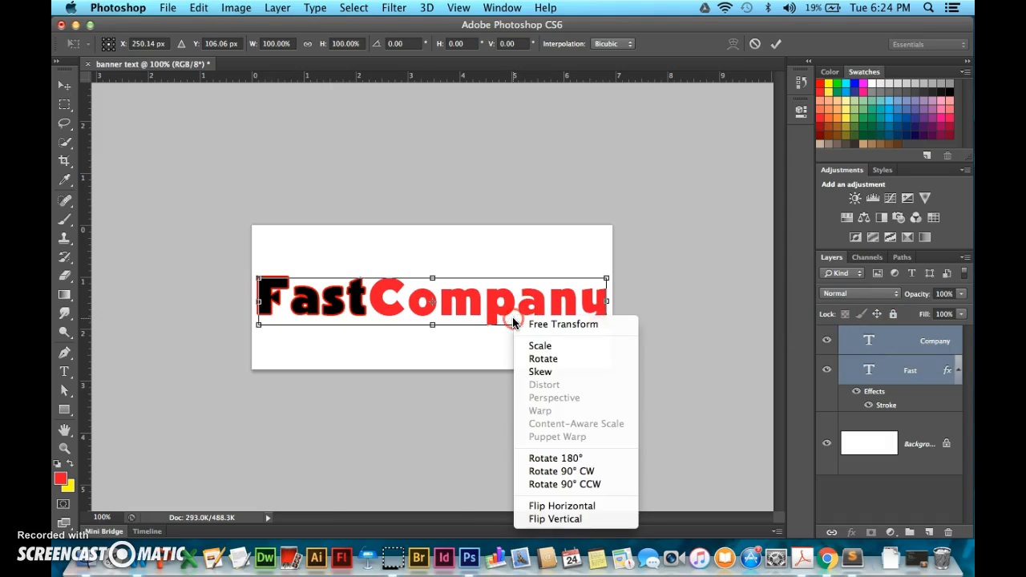
click(534, 369)
drag(430, 278, 456, 277)
drag(432, 325, 423, 326)
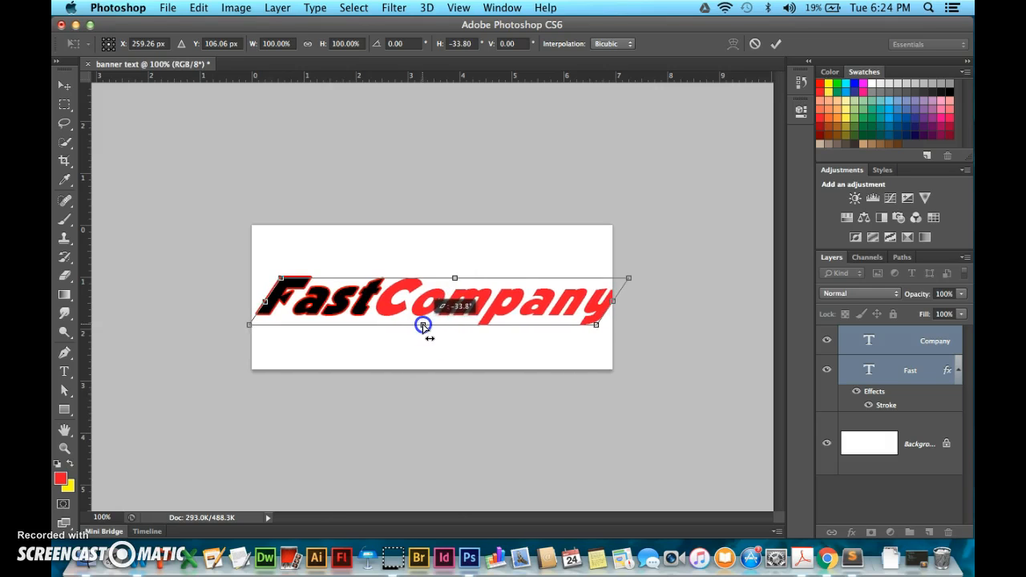
double_click(509, 312)
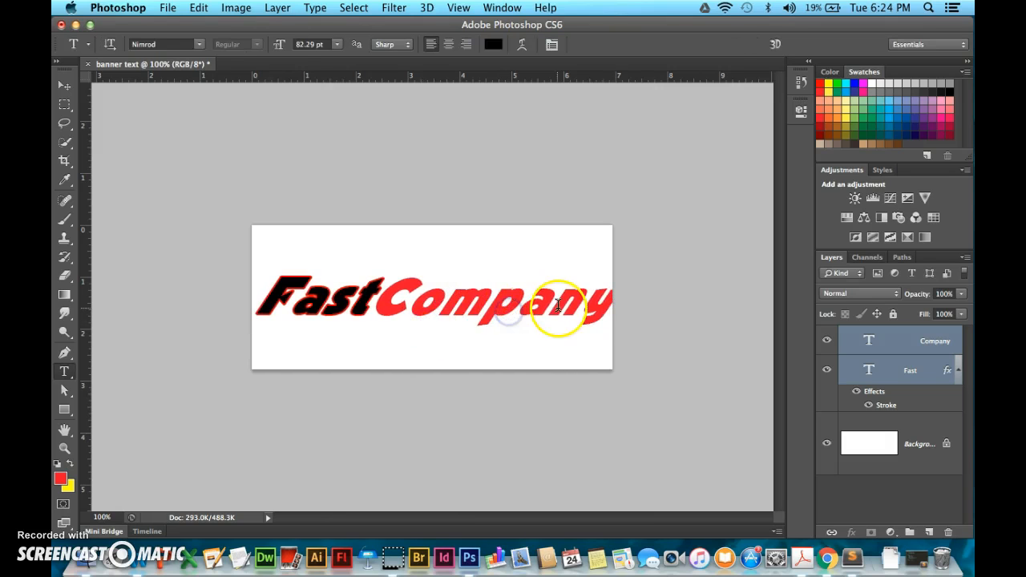
- Scale the Fast and Company layers together to about 93.5% so the slanted text fits inside the canvas, and apply the transform
key(super+t)
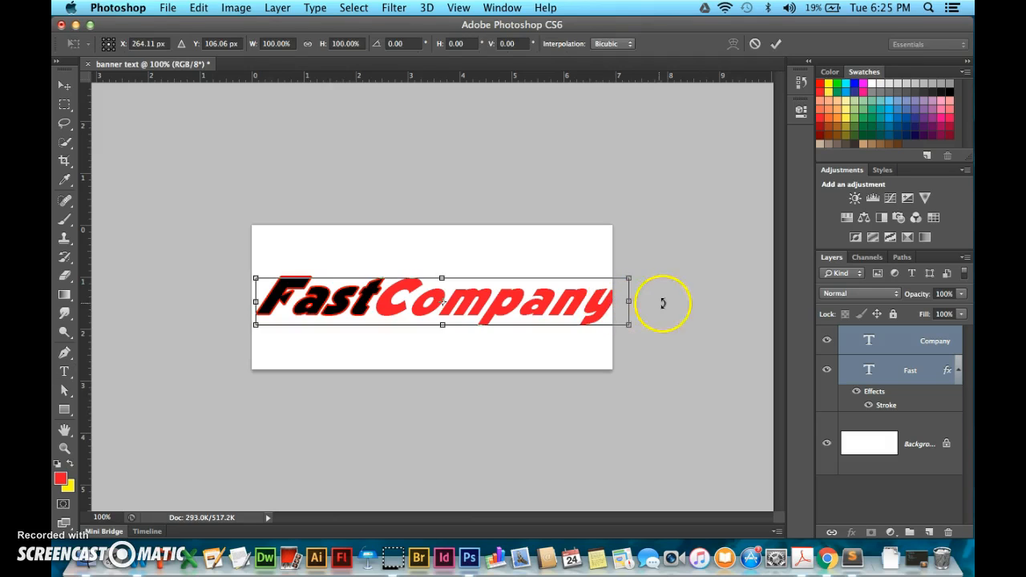
drag(629, 279, 604, 281)
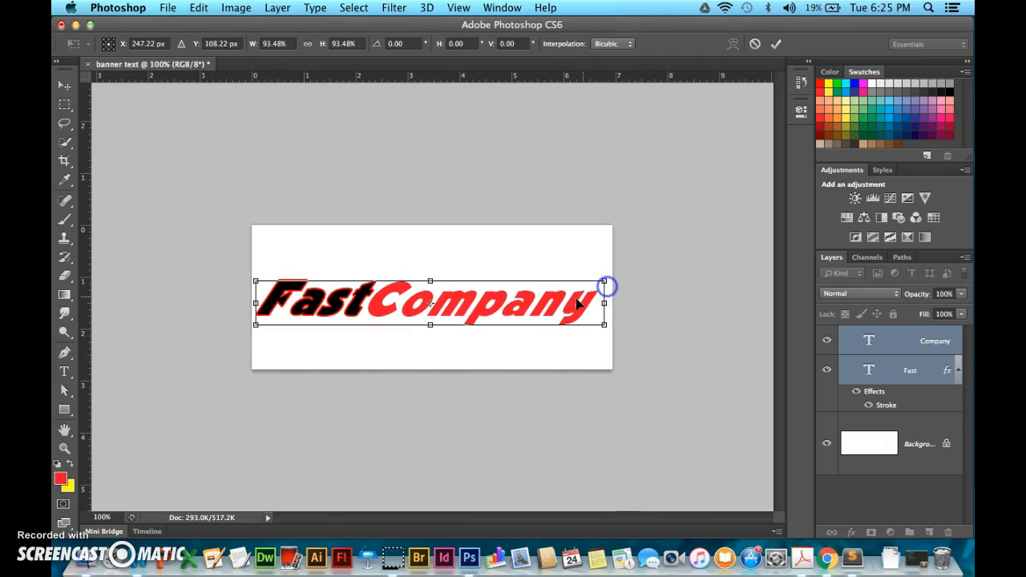
double_click(571, 313)
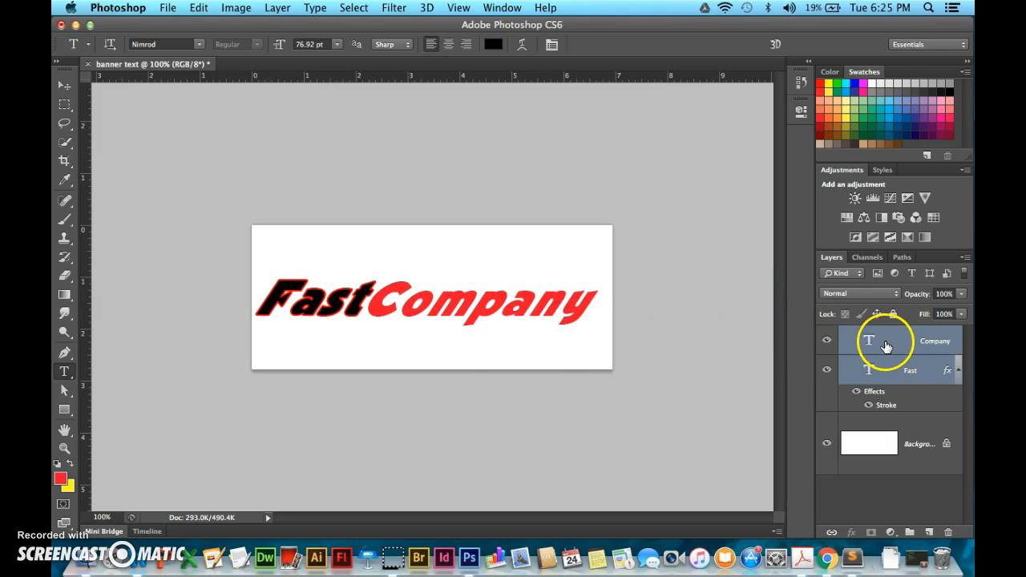
click(915, 345)
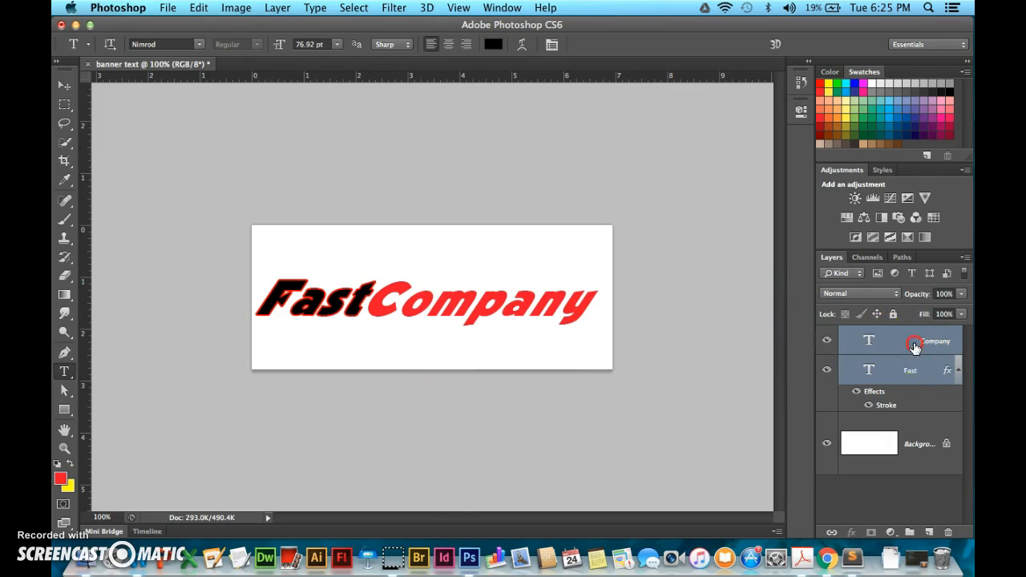
right_click(915, 345)
click(914, 345)
click(908, 369)
click(907, 350)
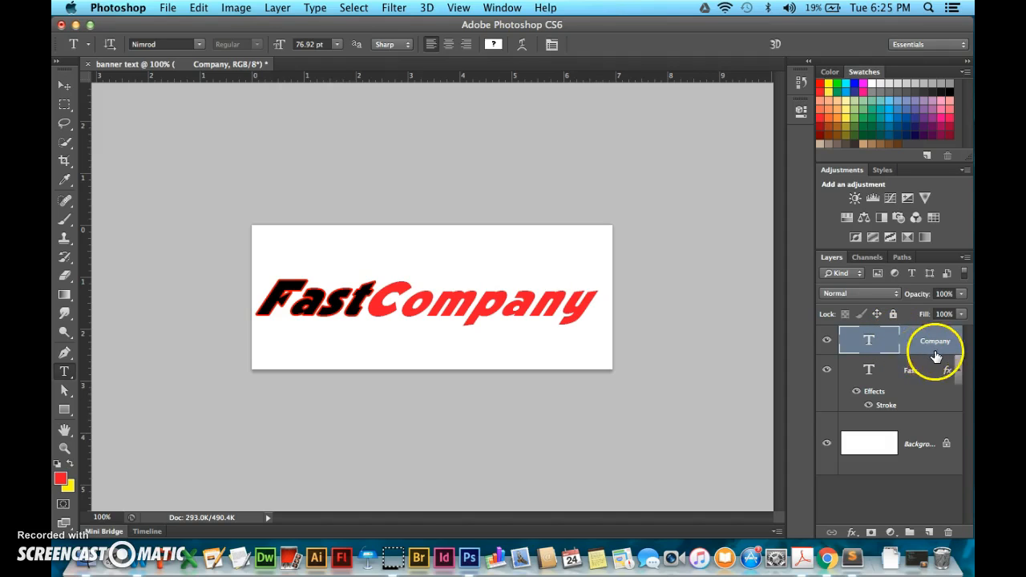
click(920, 374)
click(918, 346)
right_click(914, 346)
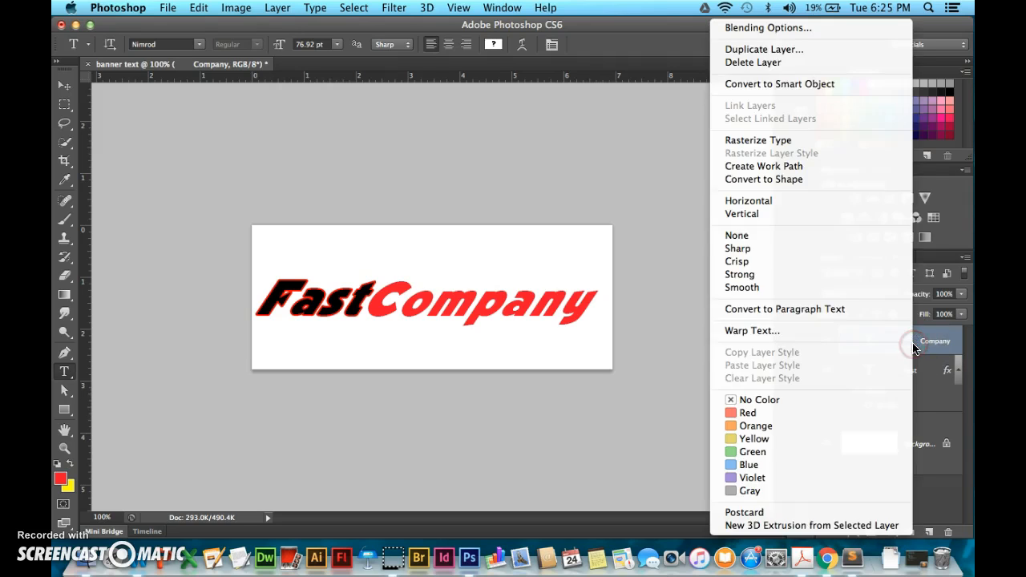
click(918, 345)
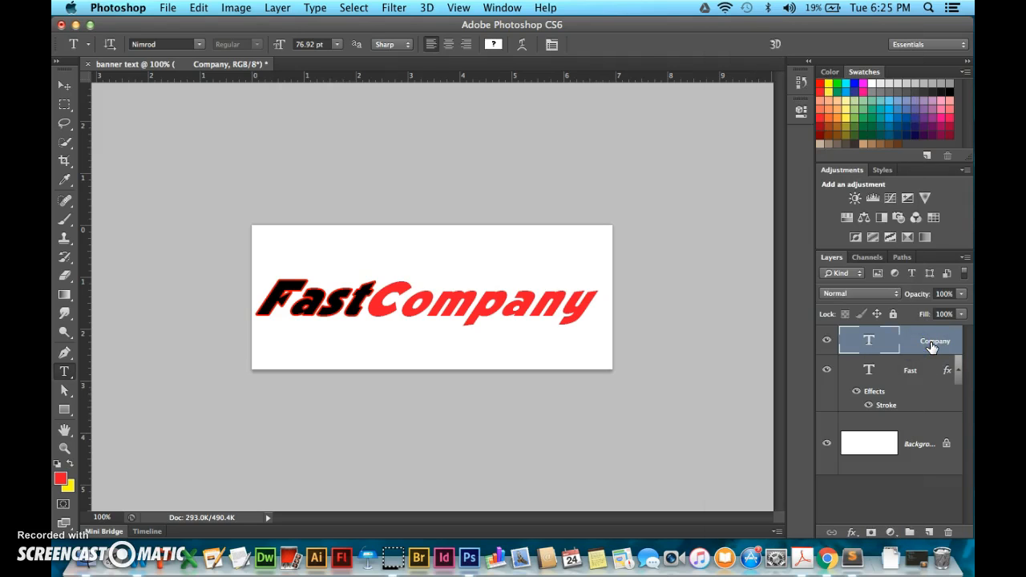
click(921, 371)
click(910, 351)
right_click(910, 351)
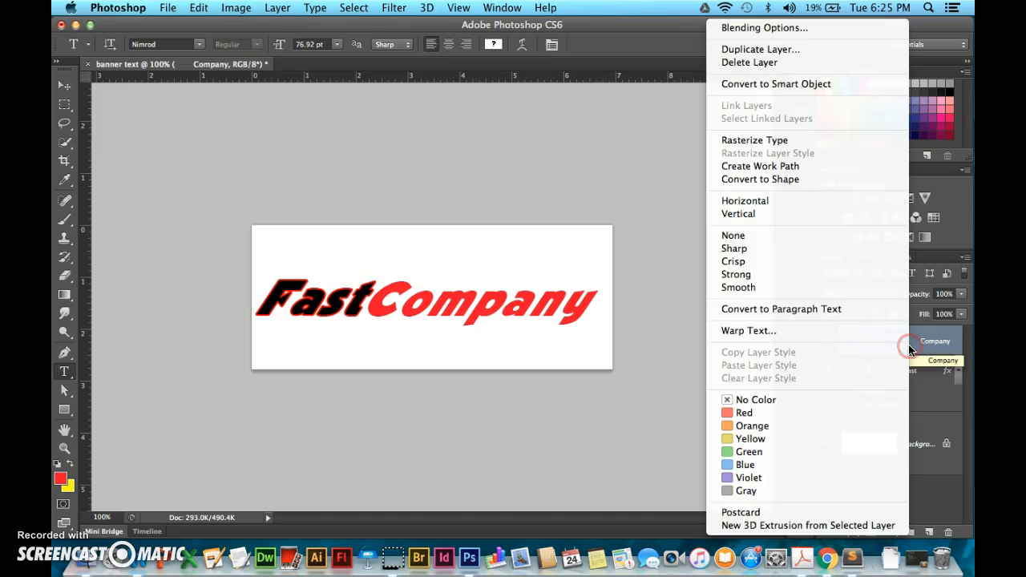
click(912, 349)
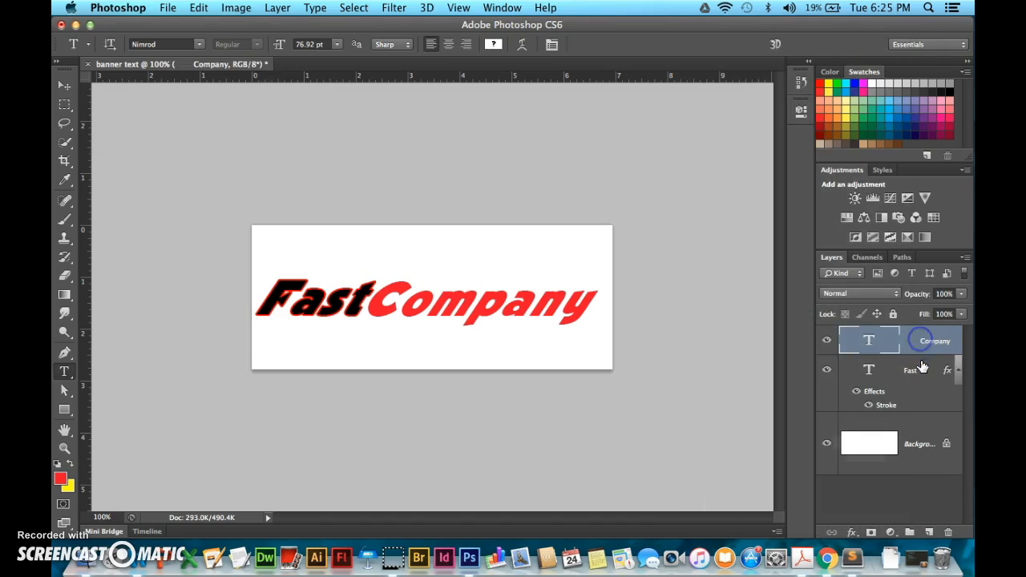
- Duplicate the Company text layer
click(916, 371)
click(917, 351)
drag(937, 350, 930, 533)
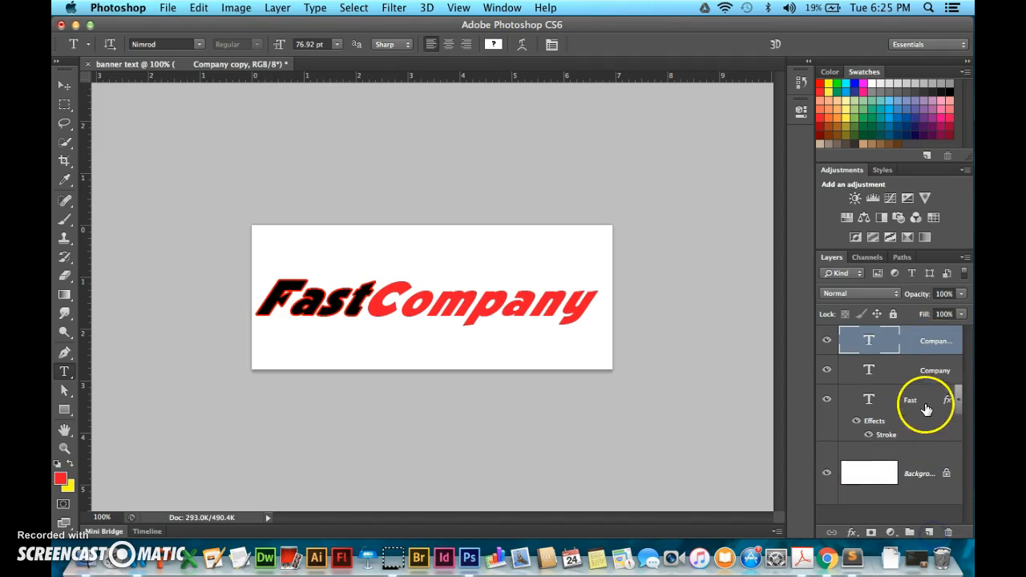
- Rasterize the original Company layer beneath the copy and apply a Motion Blur to it with angle 0° and distance 101 pixels
click(929, 379)
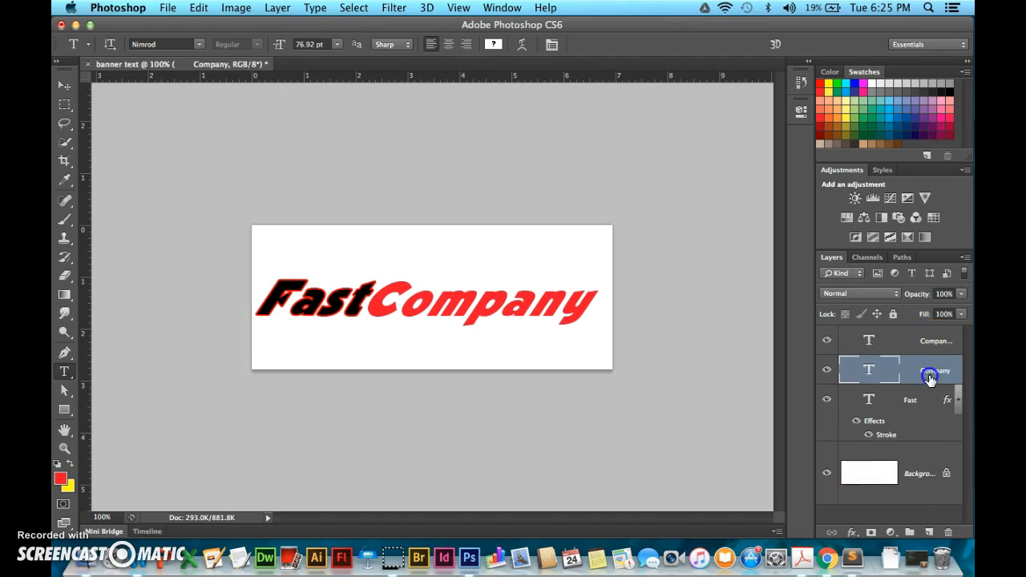
click(389, 9)
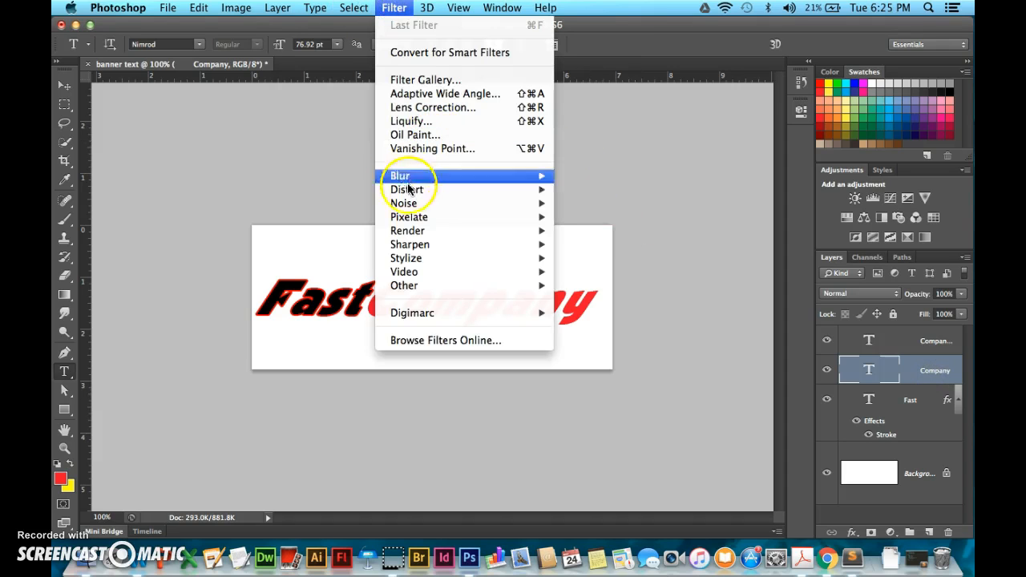
click(424, 204)
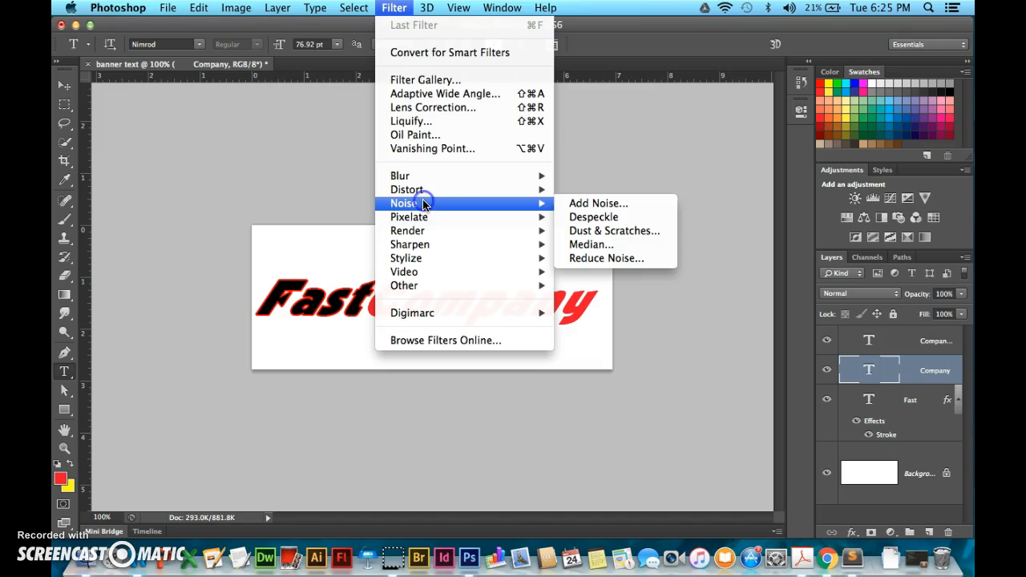
click(507, 175)
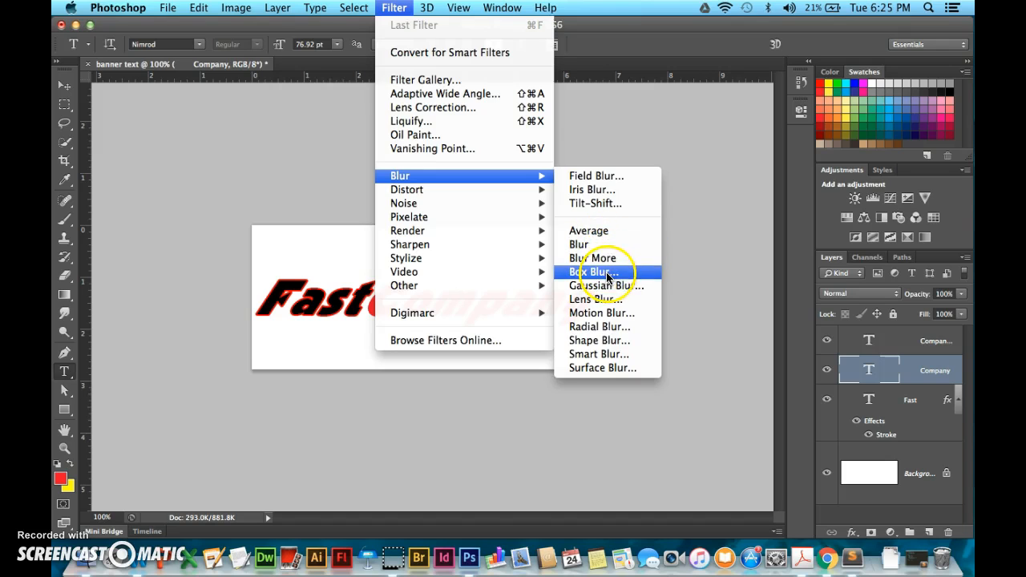
click(611, 315)
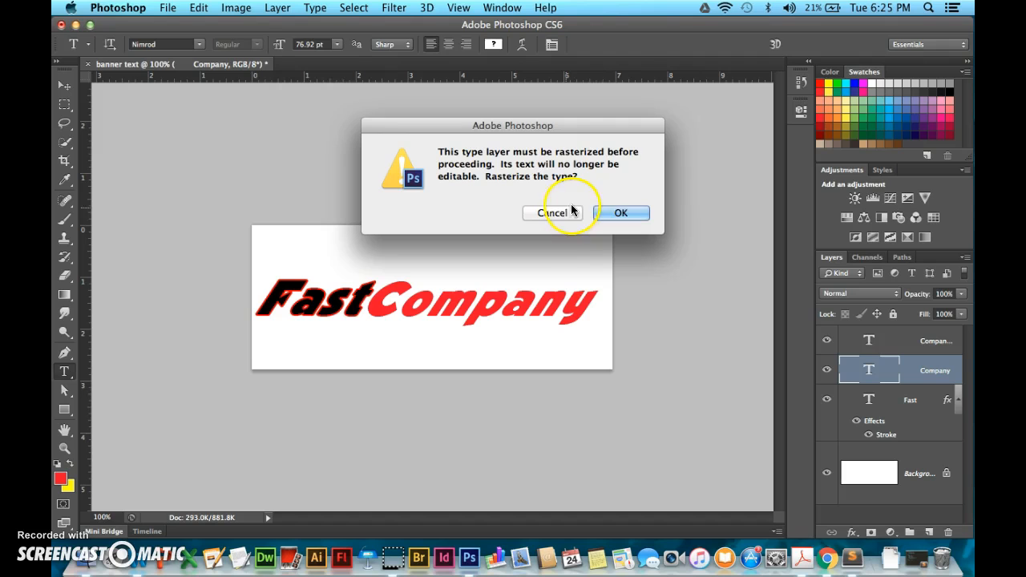
click(600, 213)
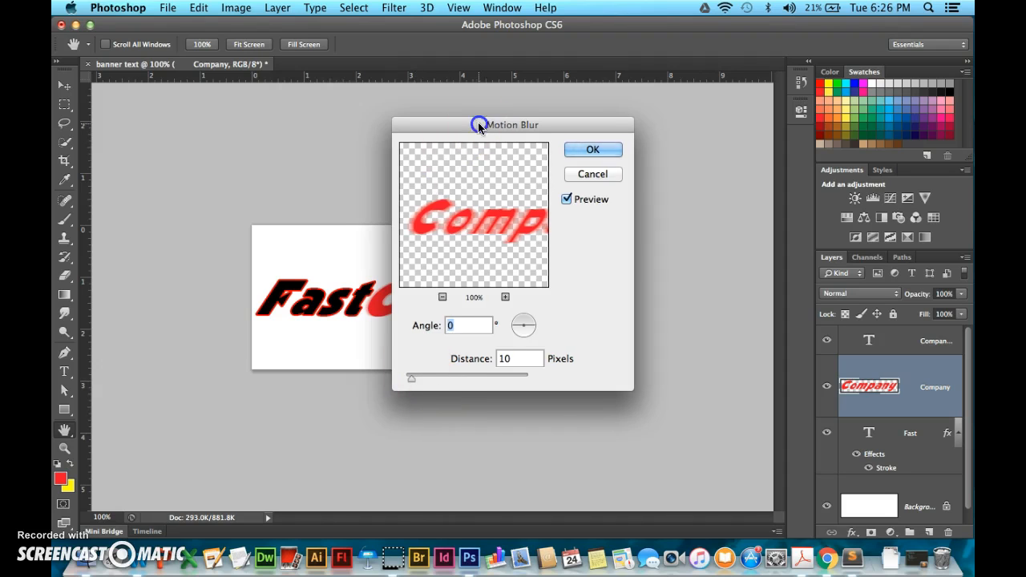
drag(474, 126, 650, 112)
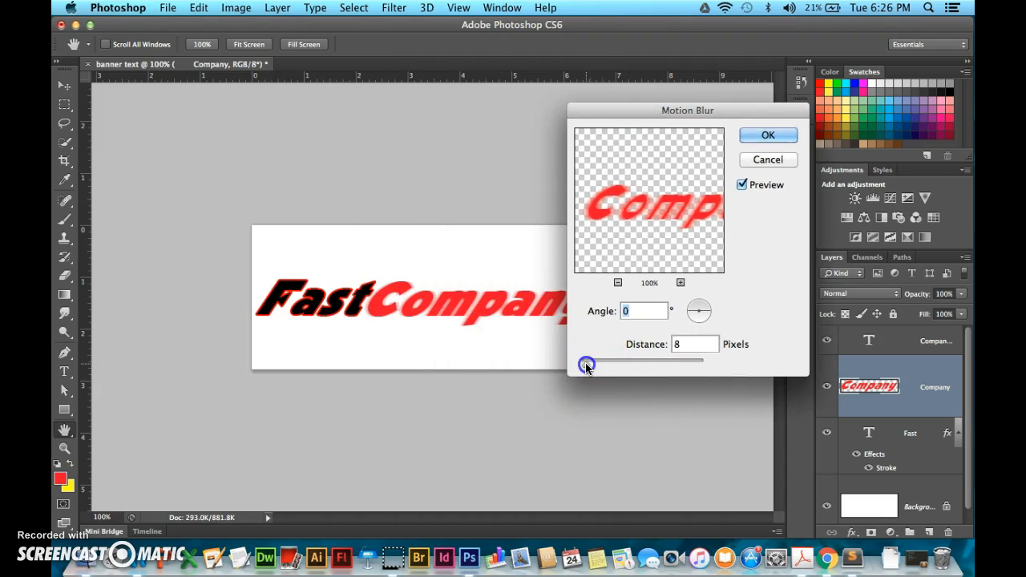
drag(592, 367, 604, 368)
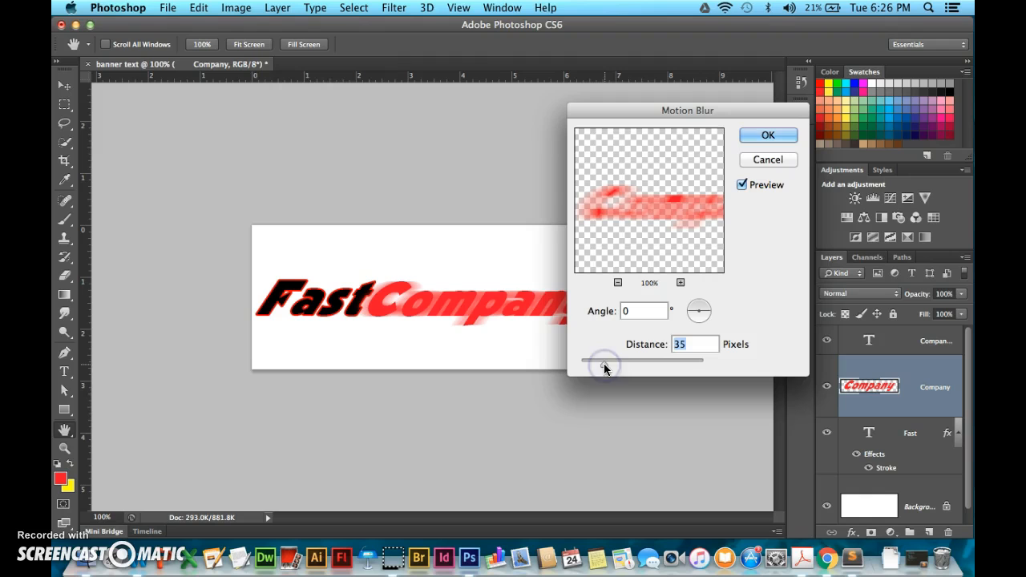
drag(667, 113, 782, 104)
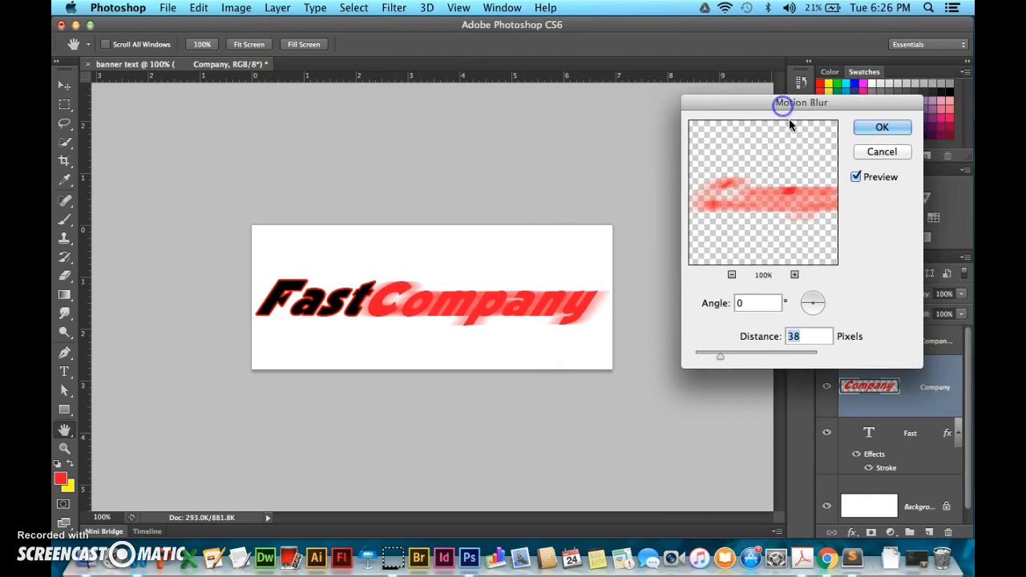
drag(721, 356, 739, 360)
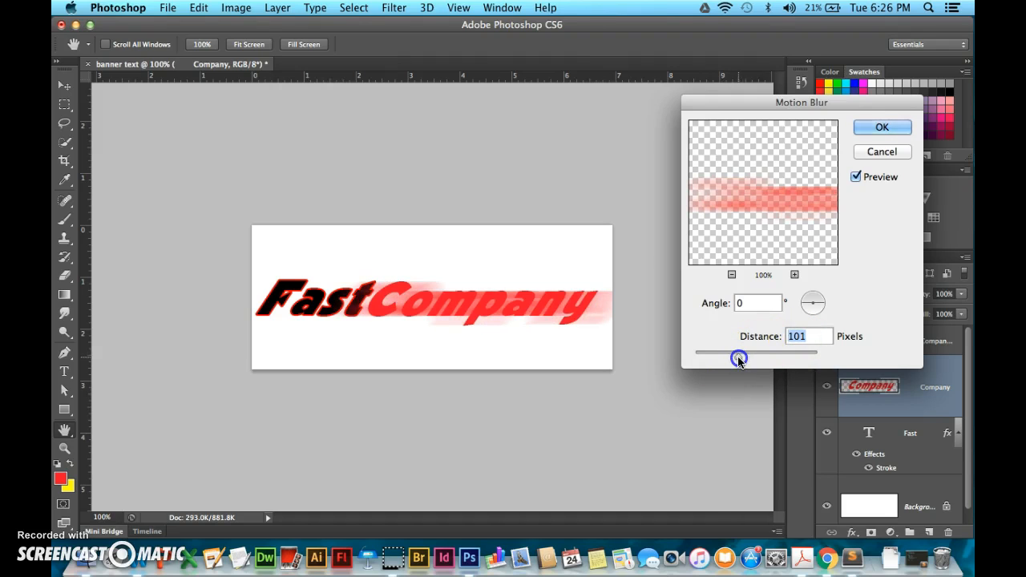
click(888, 128)
- Hide the background layer and export the banner for web as a transparent PNG-24 named banner-text.png in the project folder
drag(877, 426, 886, 309)
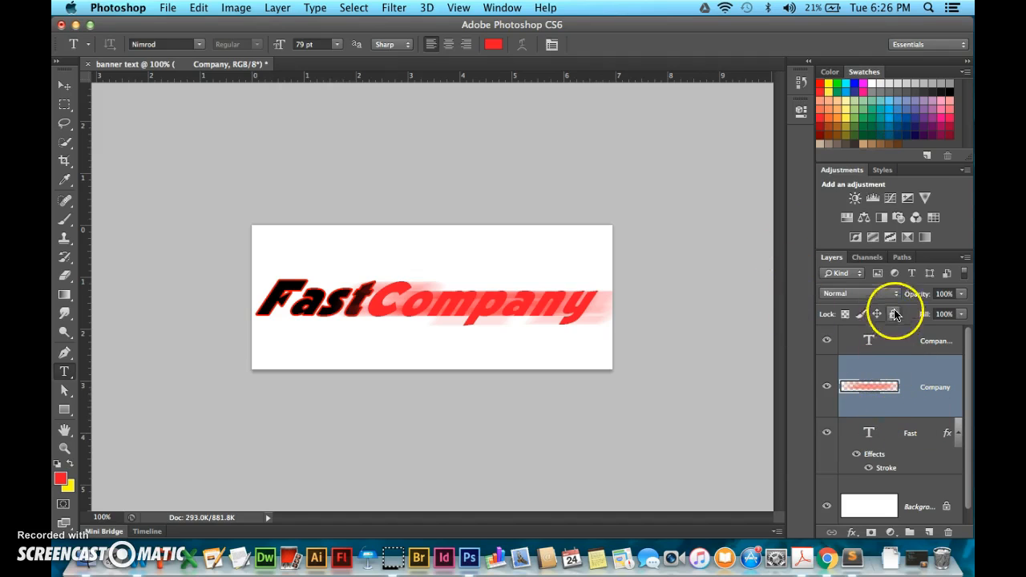
click(828, 505)
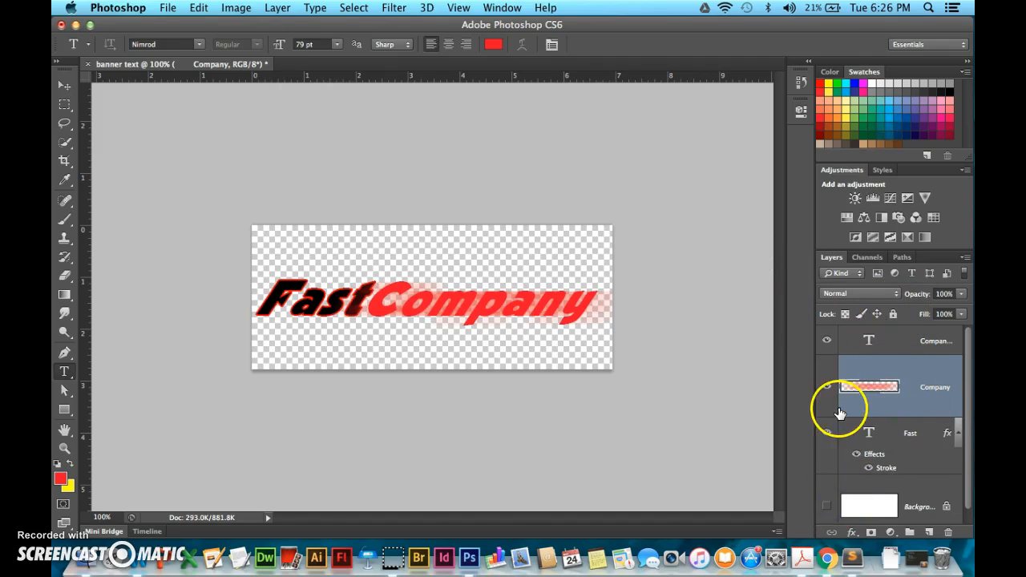
click(163, 10)
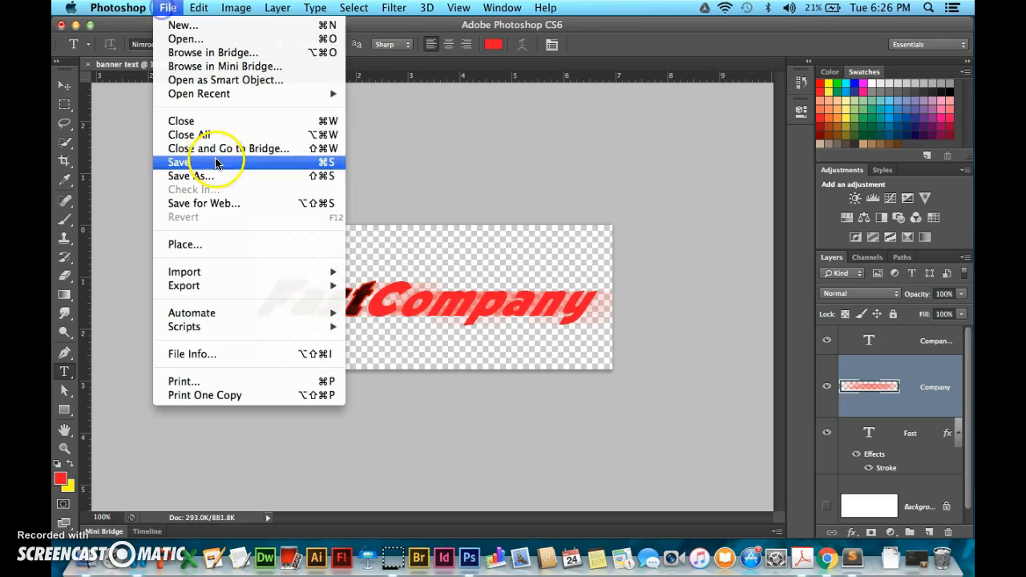
click(218, 203)
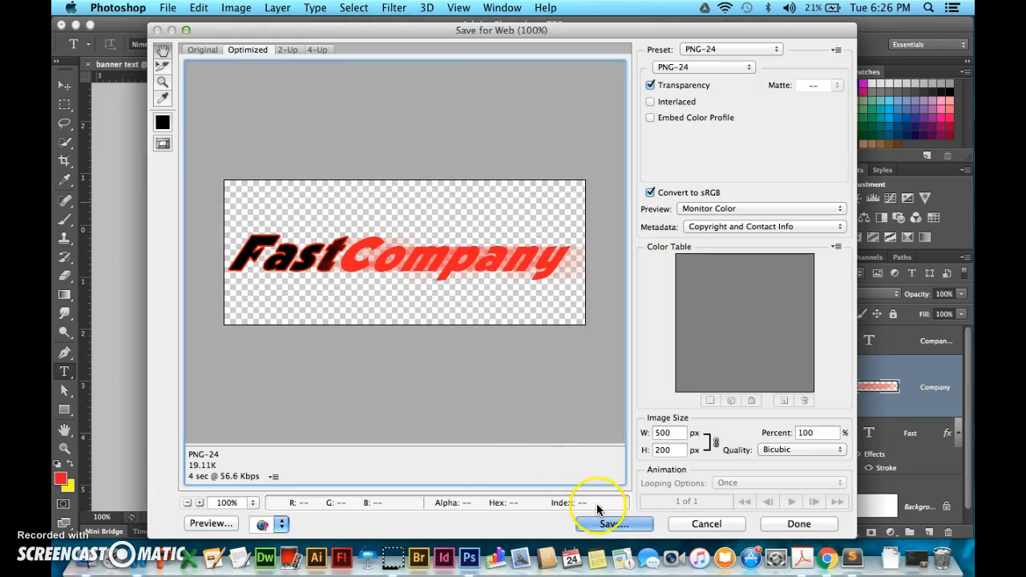
click(613, 523)
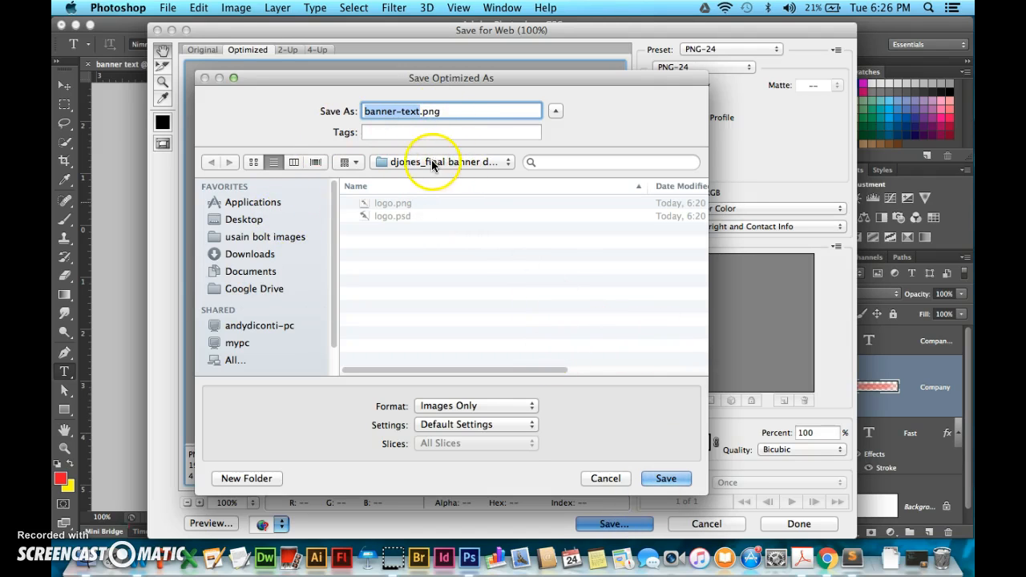
click(668, 478)
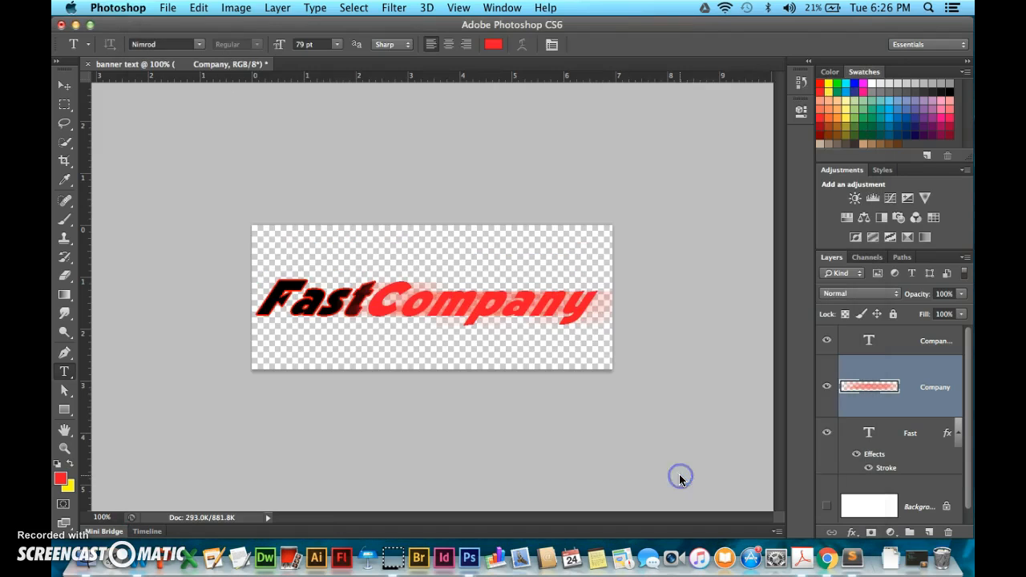
- Save the layered document in Photoshop format as banner text.psd in the same project folder
click(160, 9)
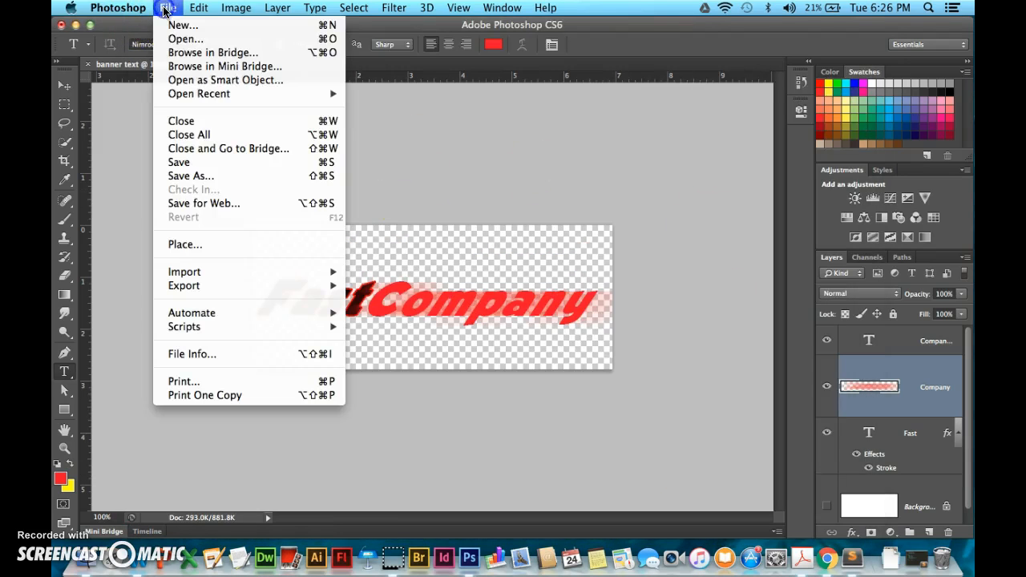
click(190, 167)
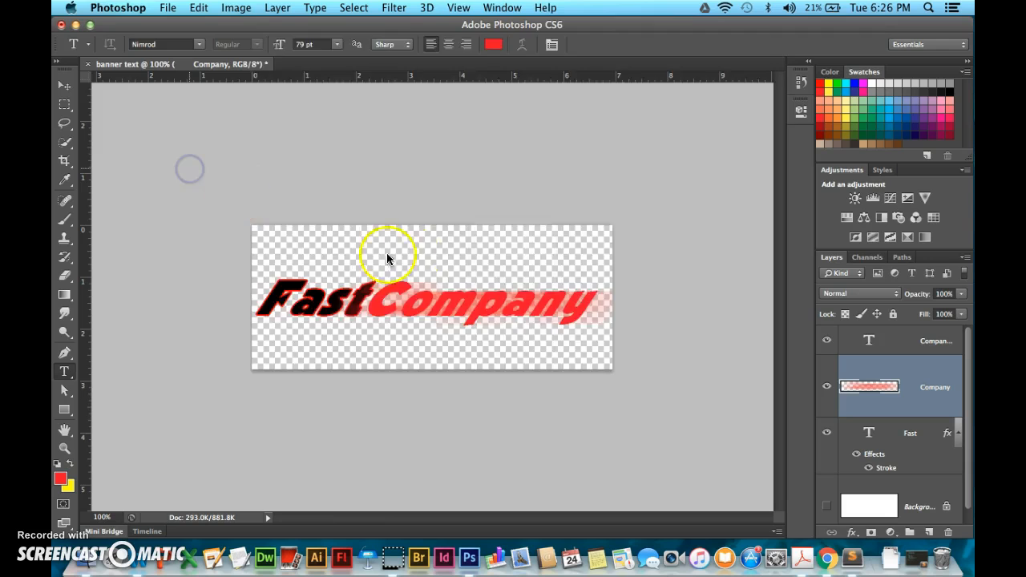
click(717, 447)
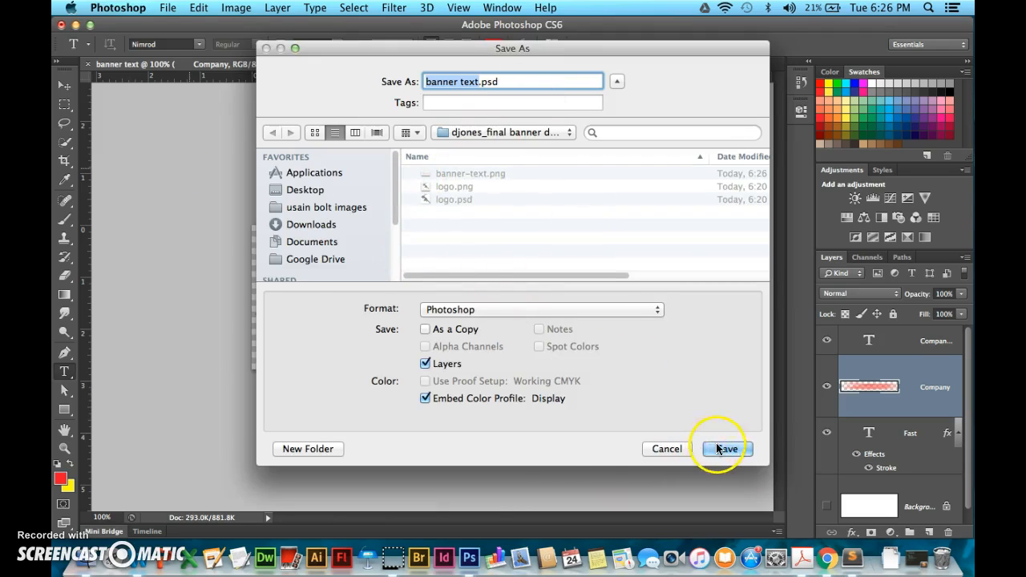
click(617, 209)
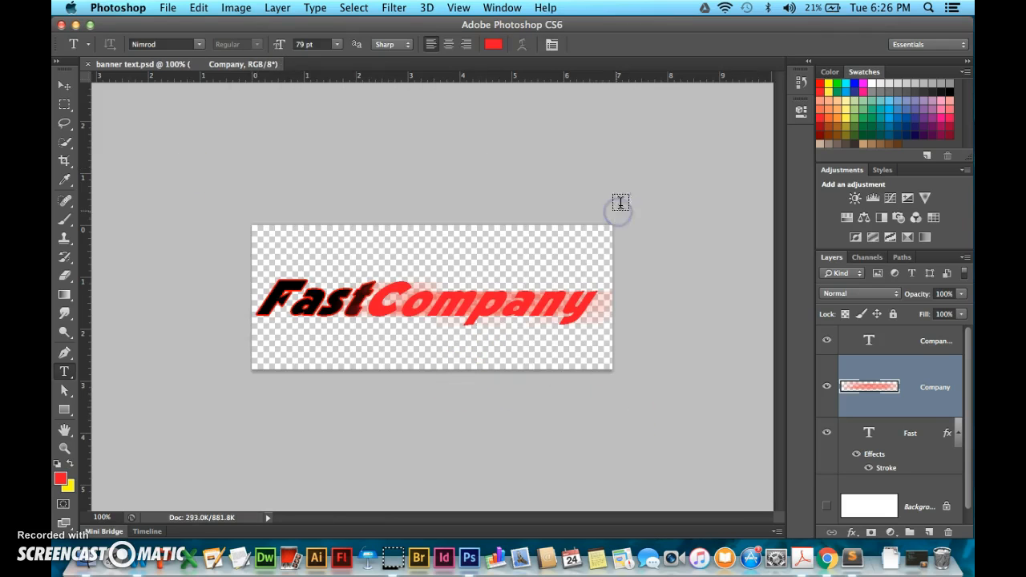